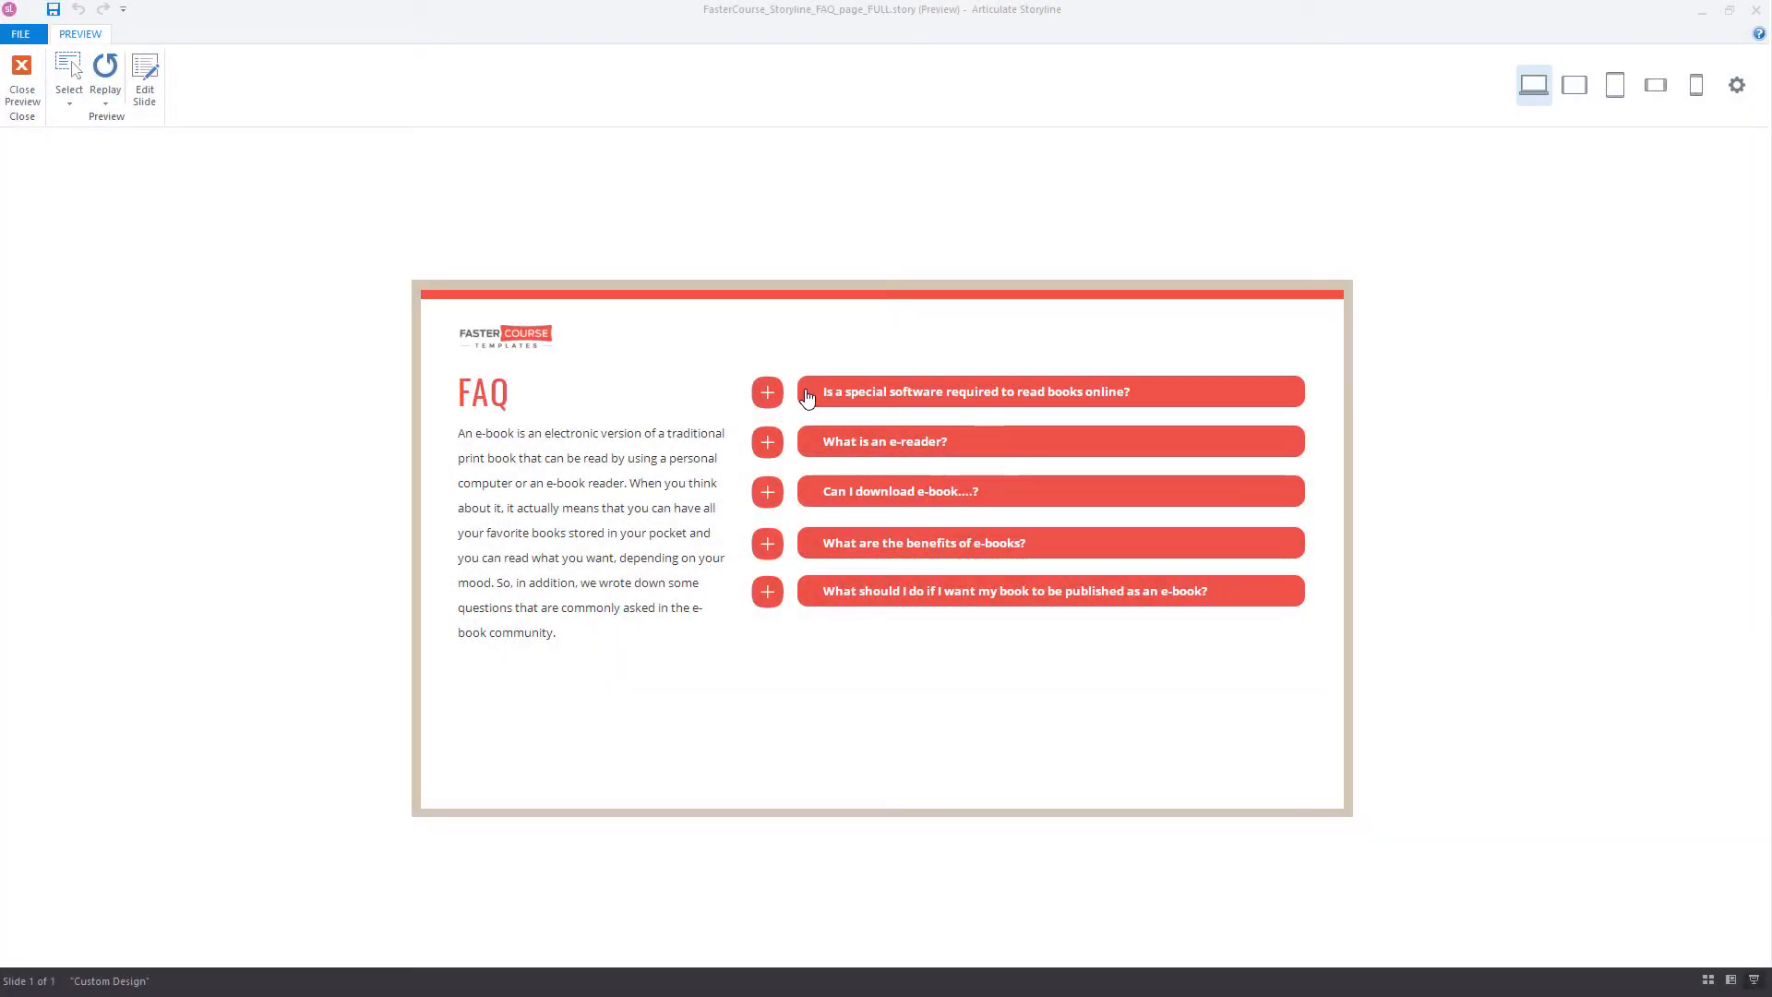
Step: Test the FAQ accordion in the preview by expanding each of the five questions in turn and collapsing the last one
{"action": "left_click", "coordinate": [806, 396]}
{"action": "left_click", "coordinate": [806, 396]}
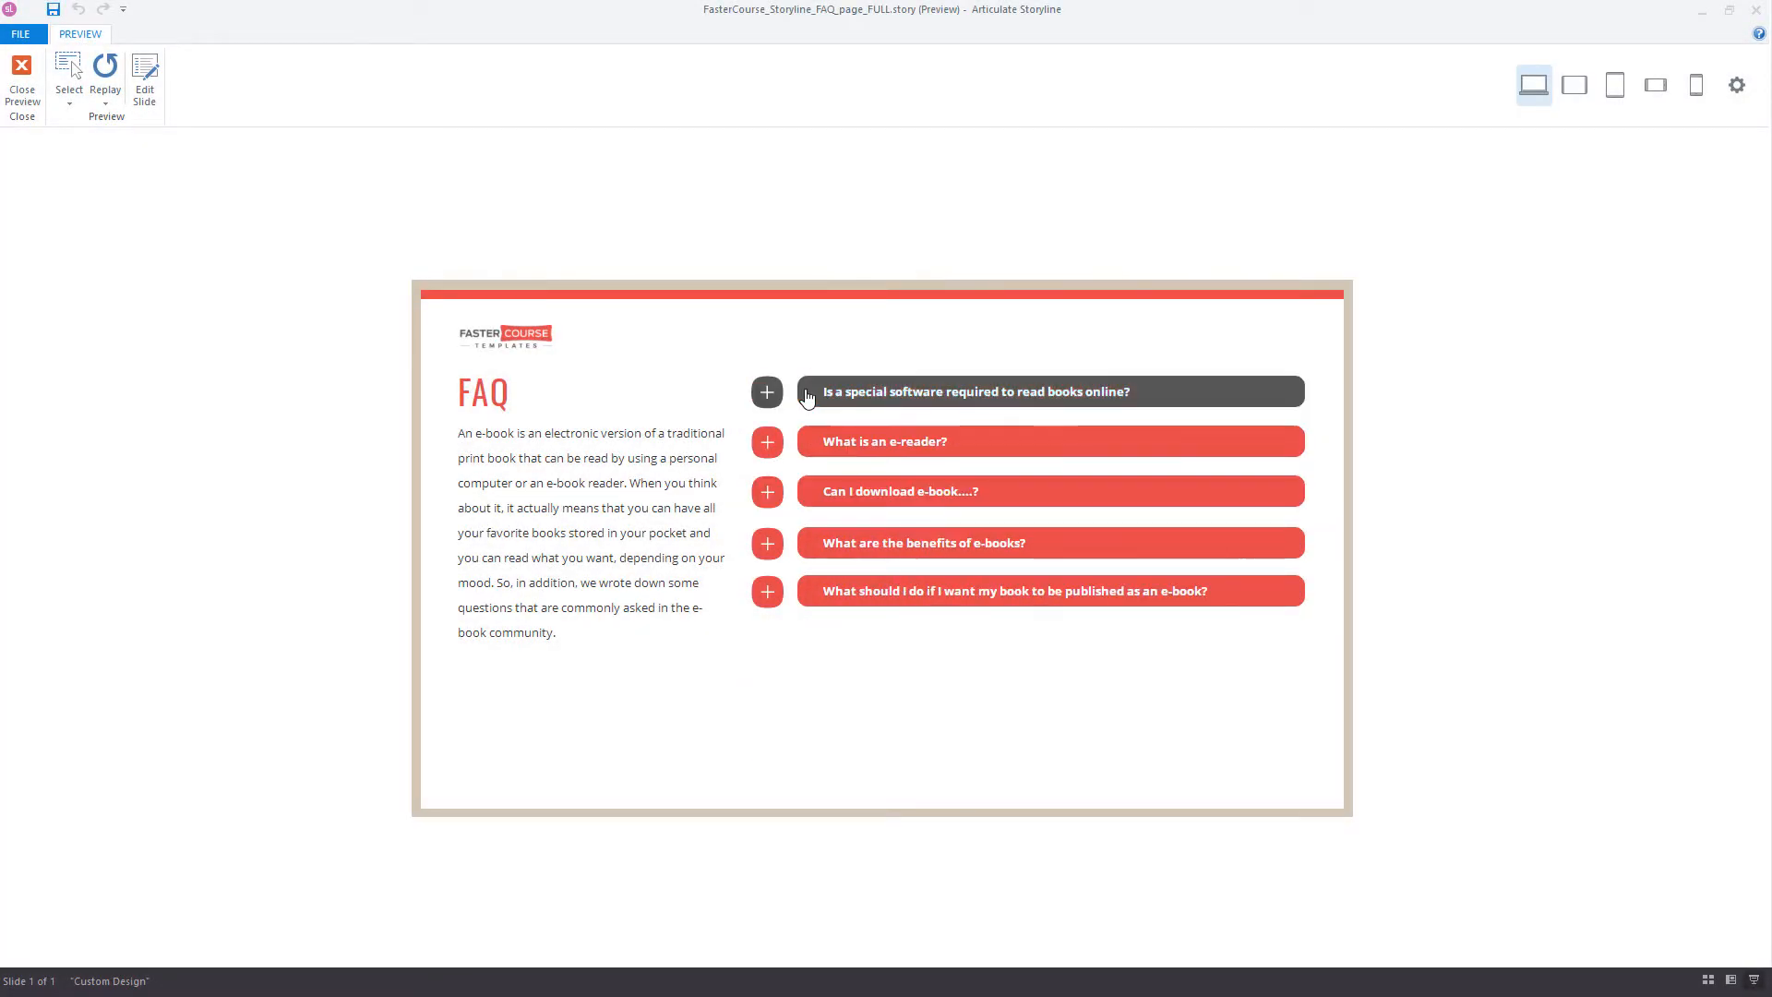
{"action": "left_click", "coordinate": [823, 447]}
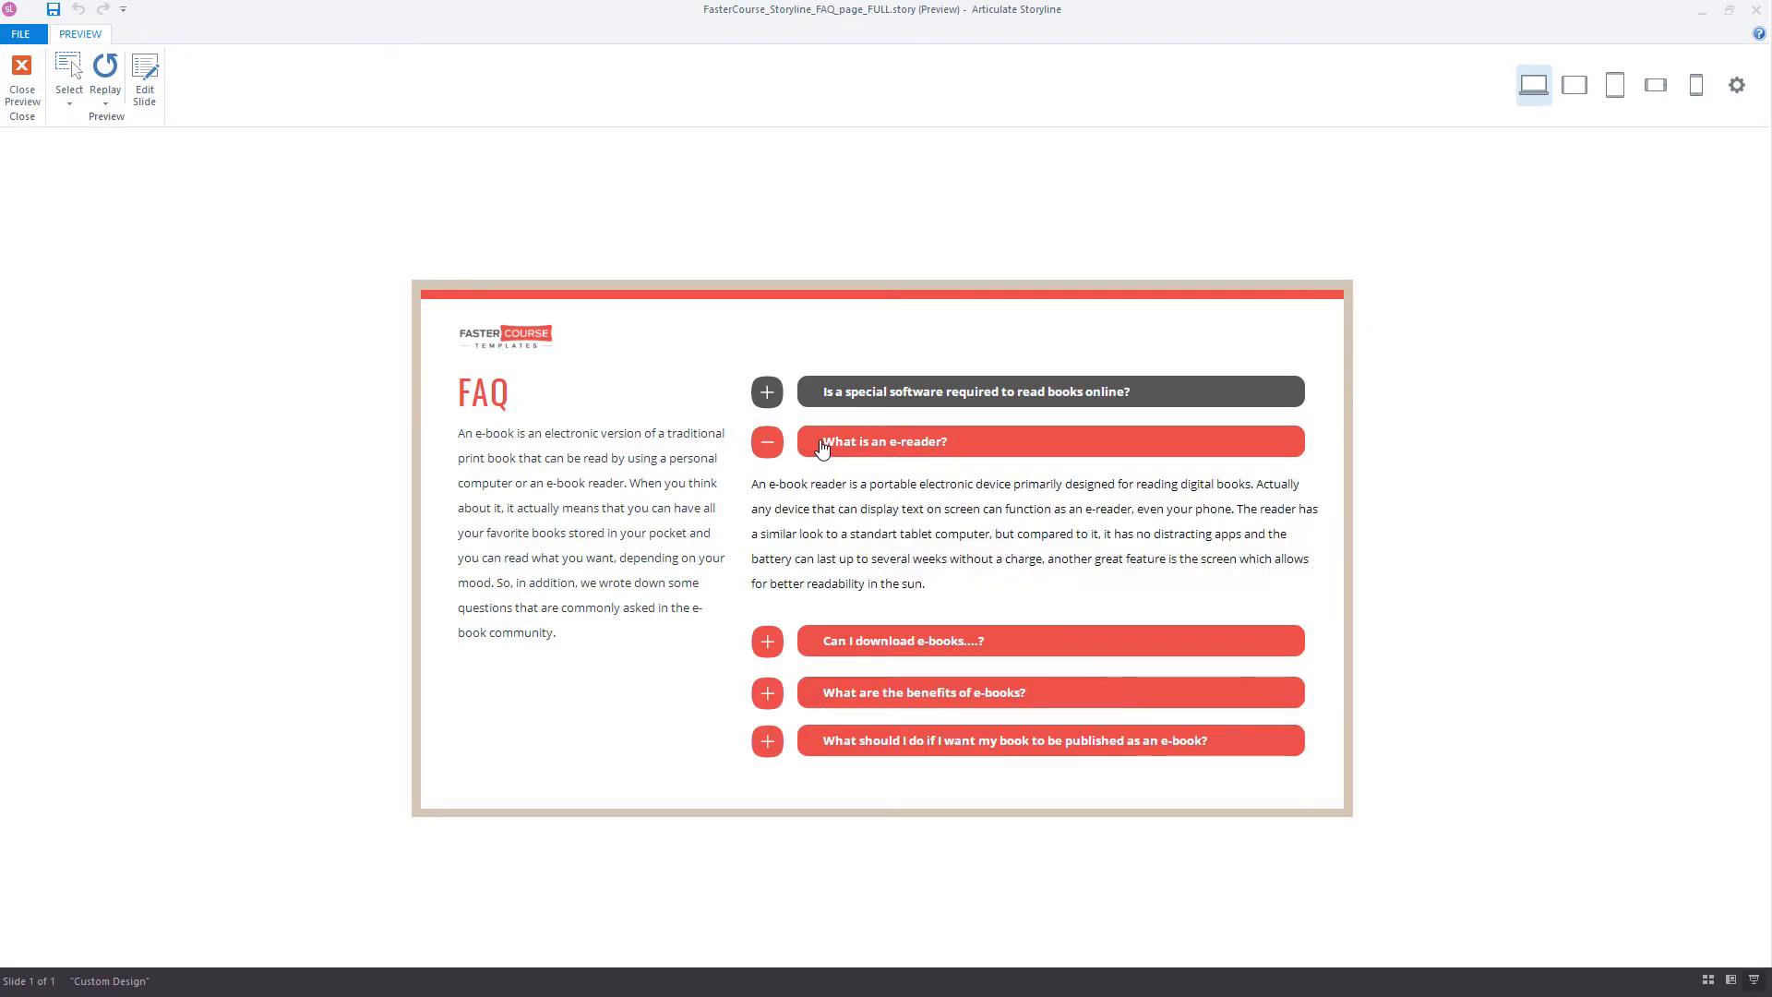
{"action": "left_click", "coordinate": [820, 650]}
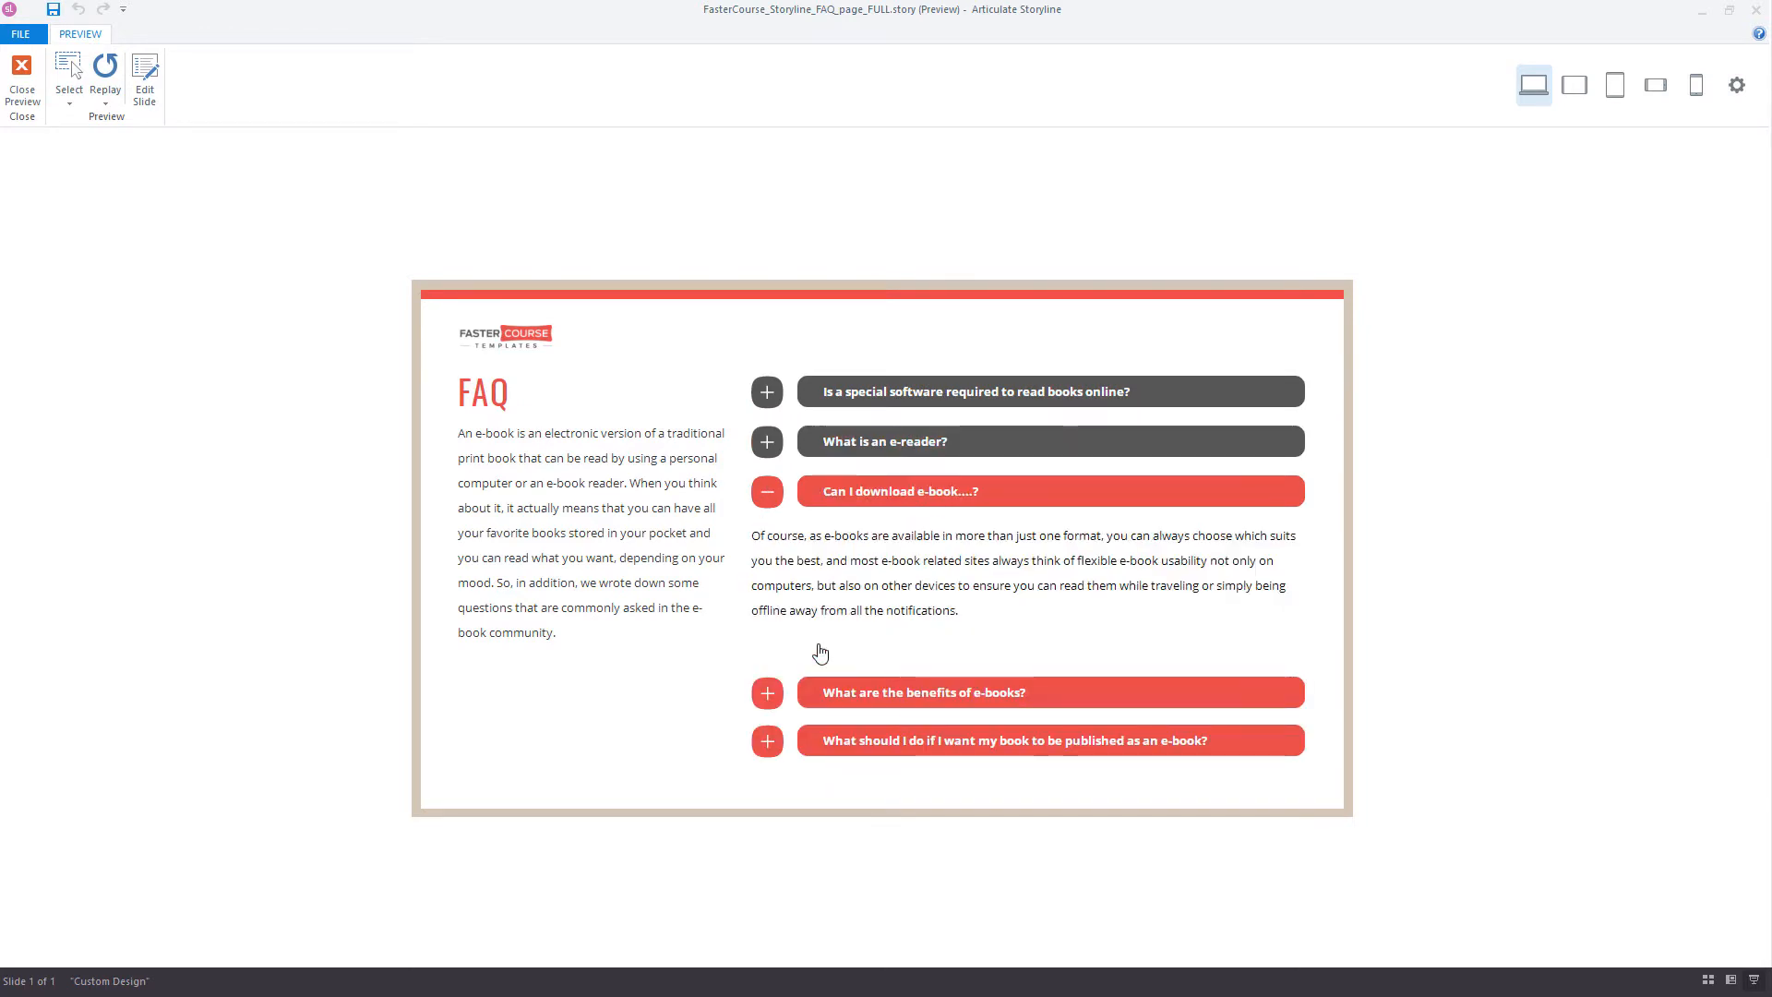
{"action": "left_click", "coordinate": [828, 694]}
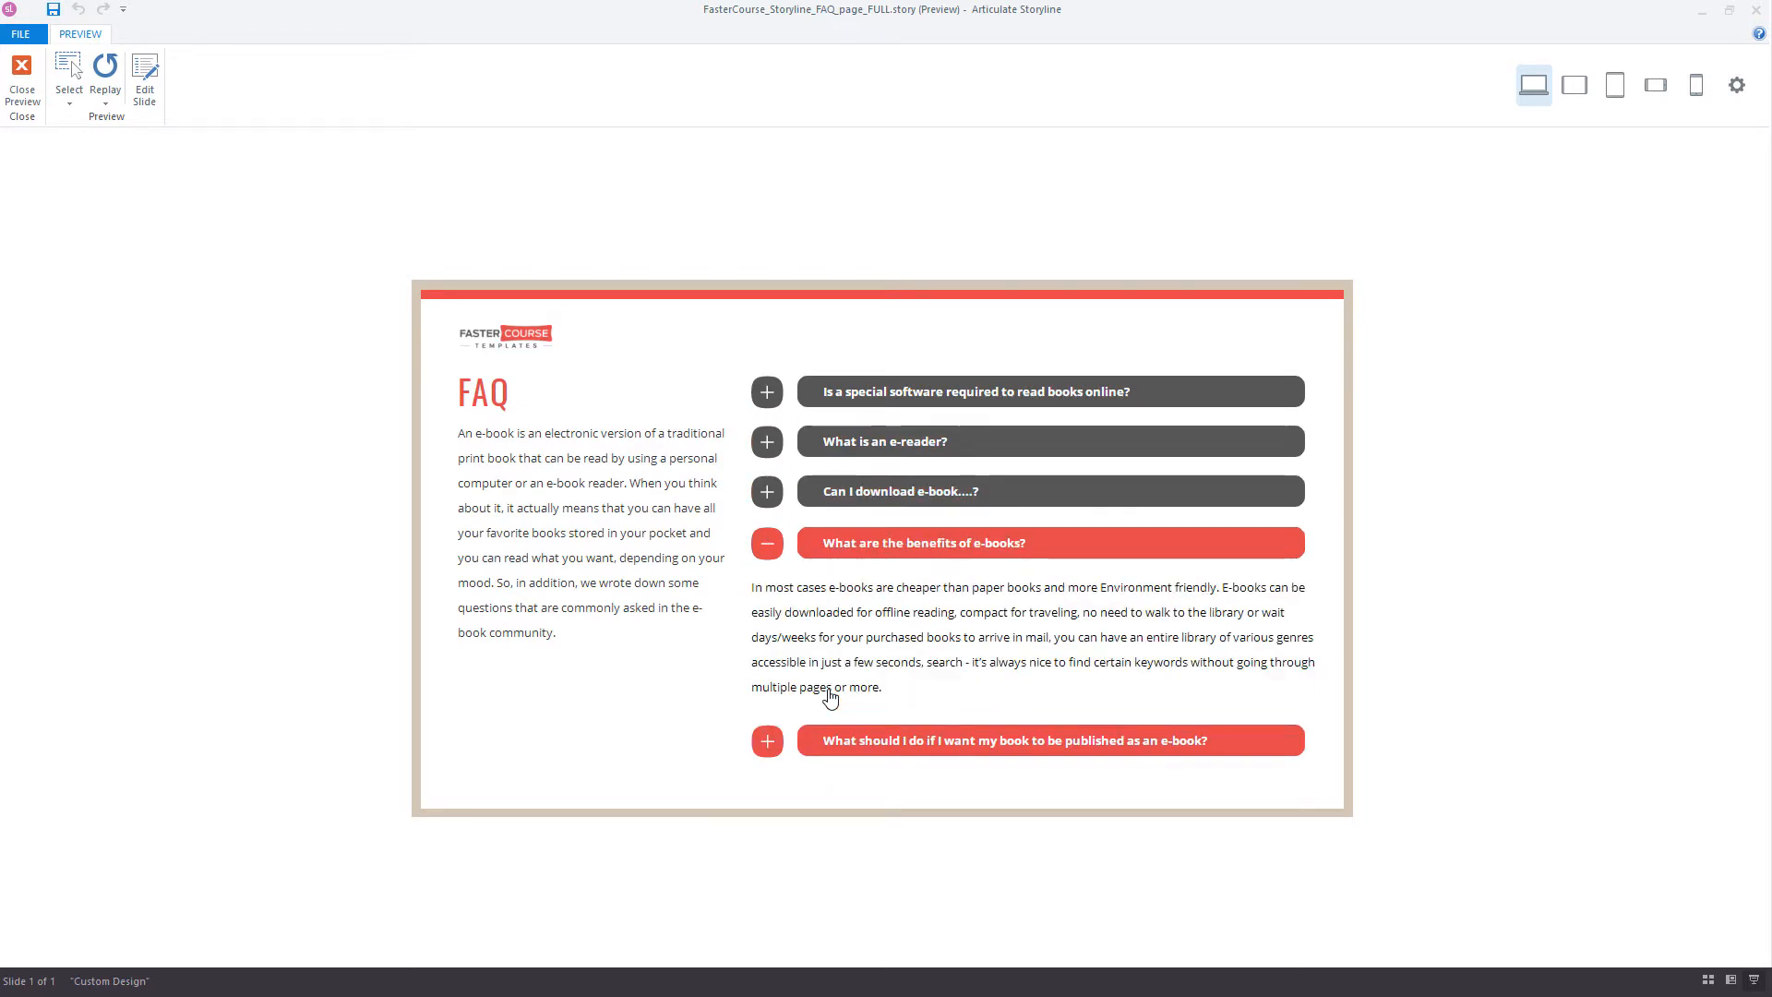
{"action": "left_click", "coordinate": [828, 740]}
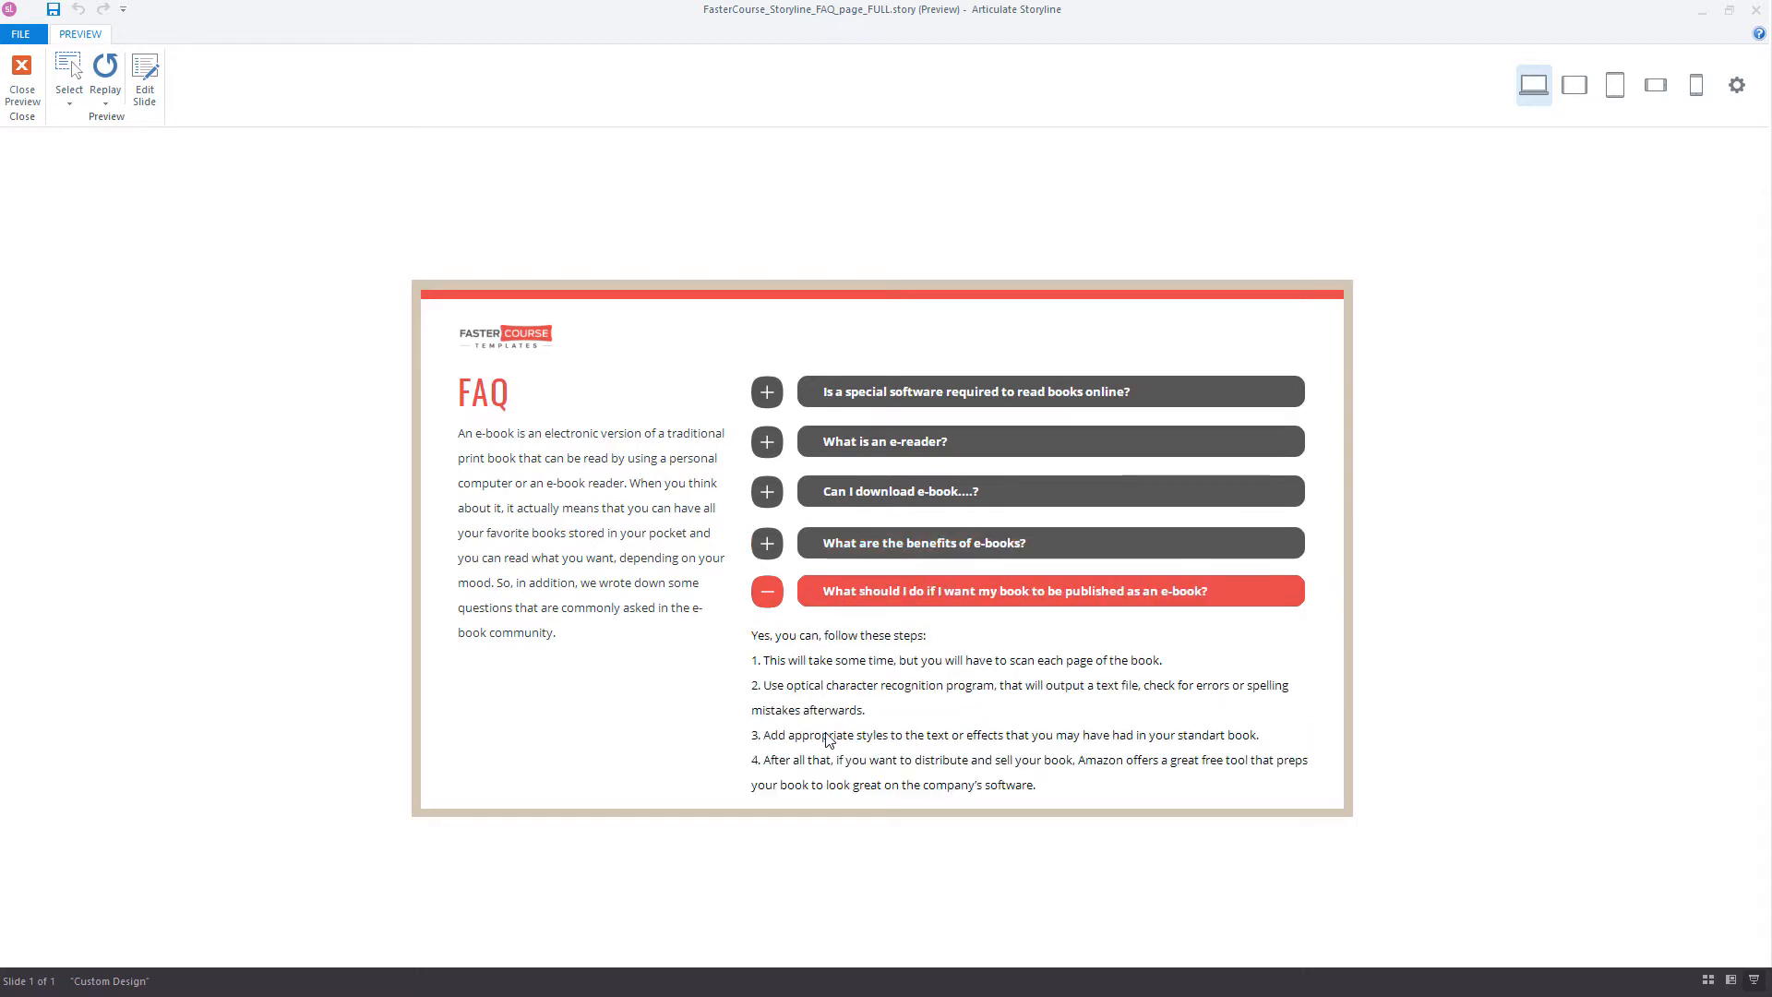
{"action": "left_click", "coordinate": [833, 607]}
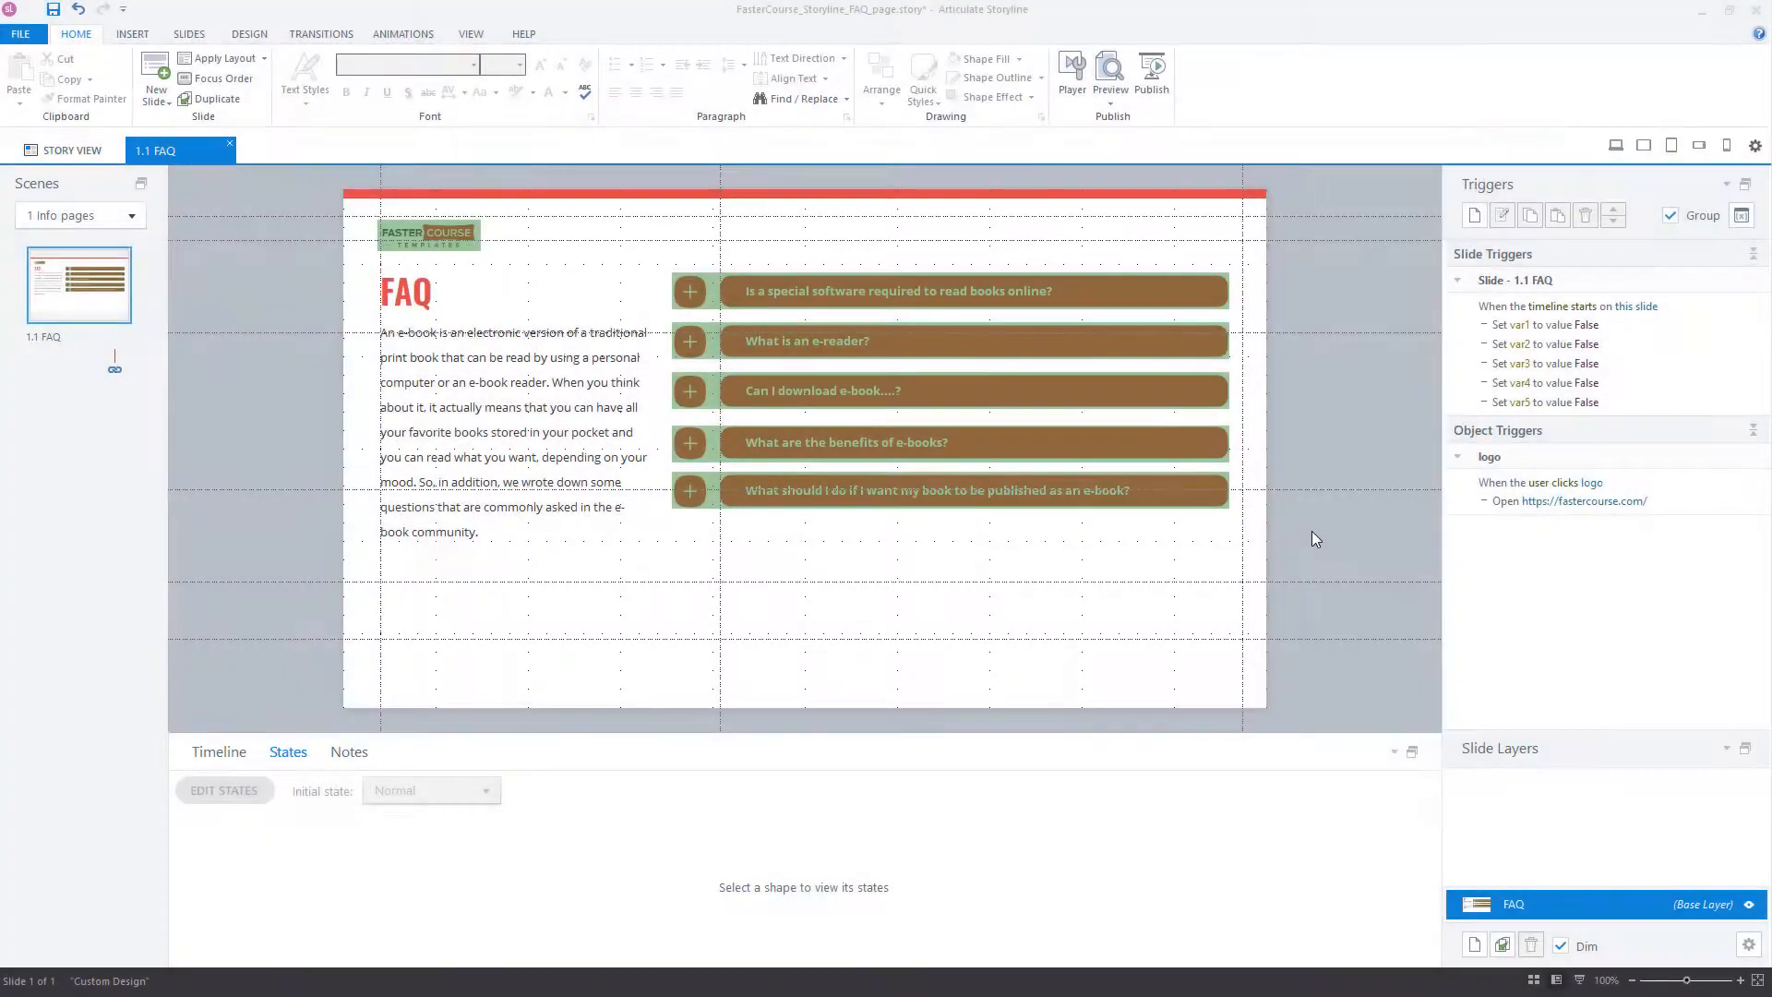
Step: Copy the last four question bars and paste duplicates of them on the slide, keeping their formatting
{"action": "mouse_move", "coordinate": [1310, 530]}
{"action": "left_mouse_down"}
{"action": "mouse_move", "coordinate": [849, 406]}
{"action": "mouse_move", "coordinate": [653, 324]}
{"action": "left_mouse_up"}
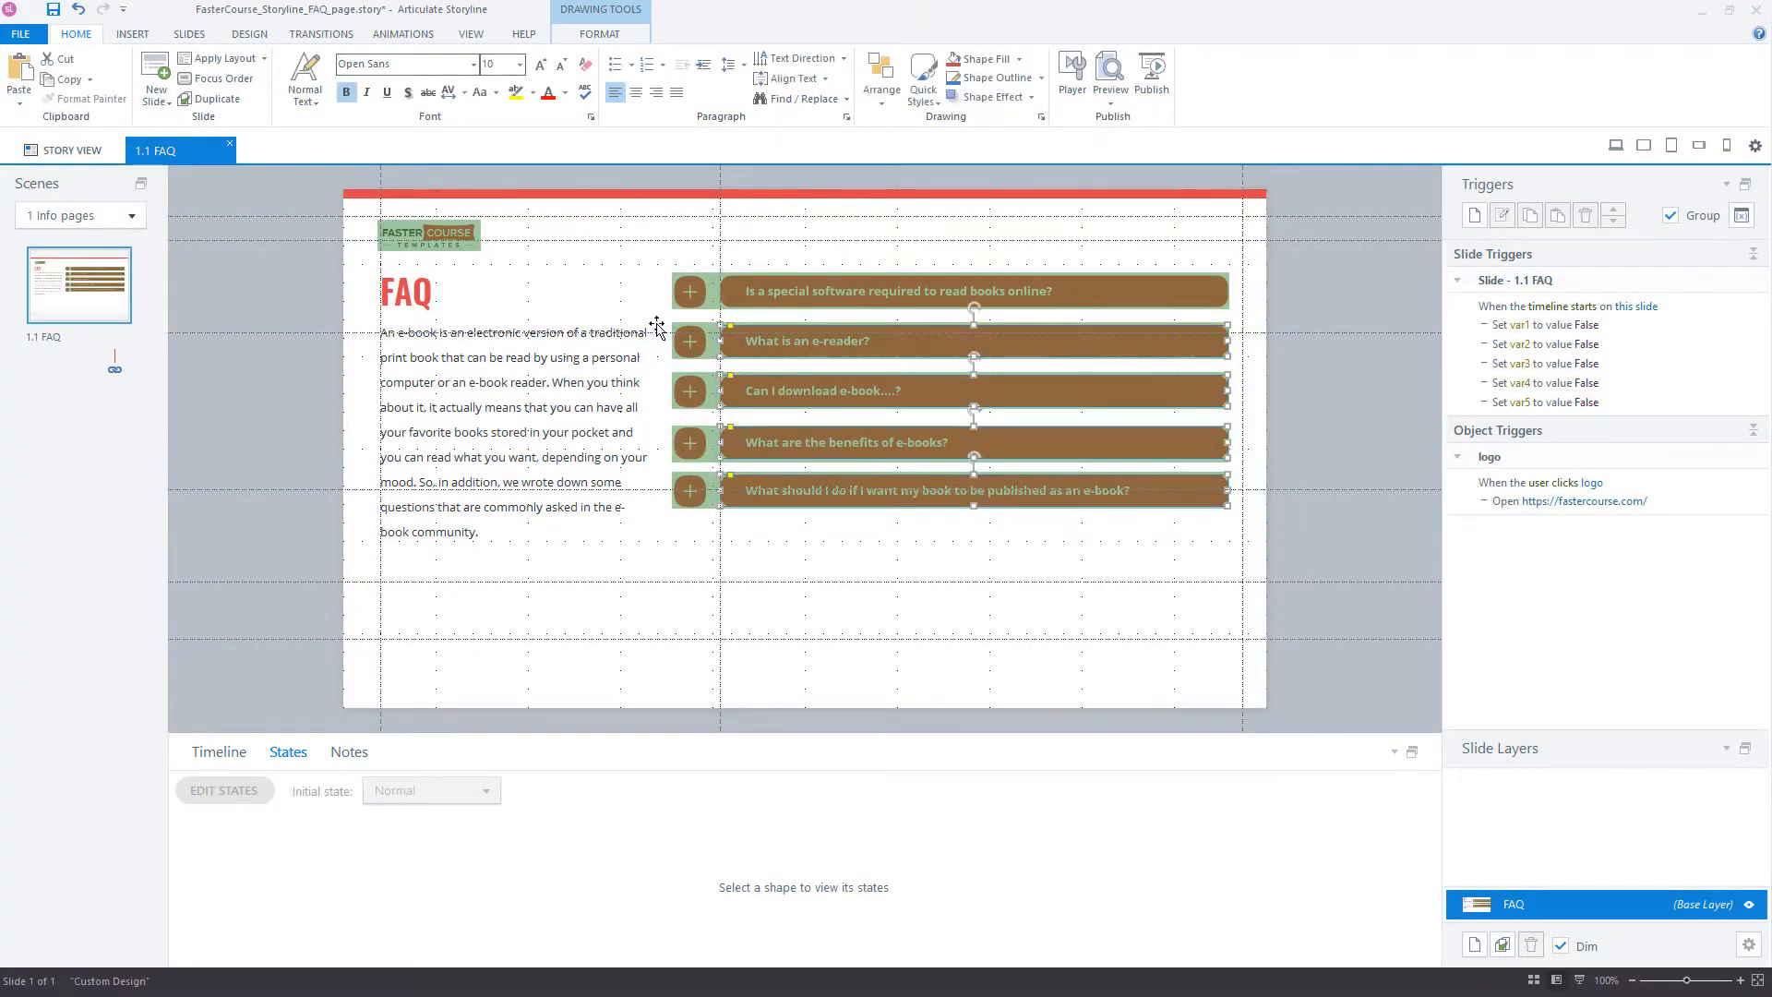
{"action": "right_click", "coordinate": [844, 329]}
{"action": "left_click", "coordinate": [895, 358]}
{"action": "right_click", "coordinate": [895, 356]}
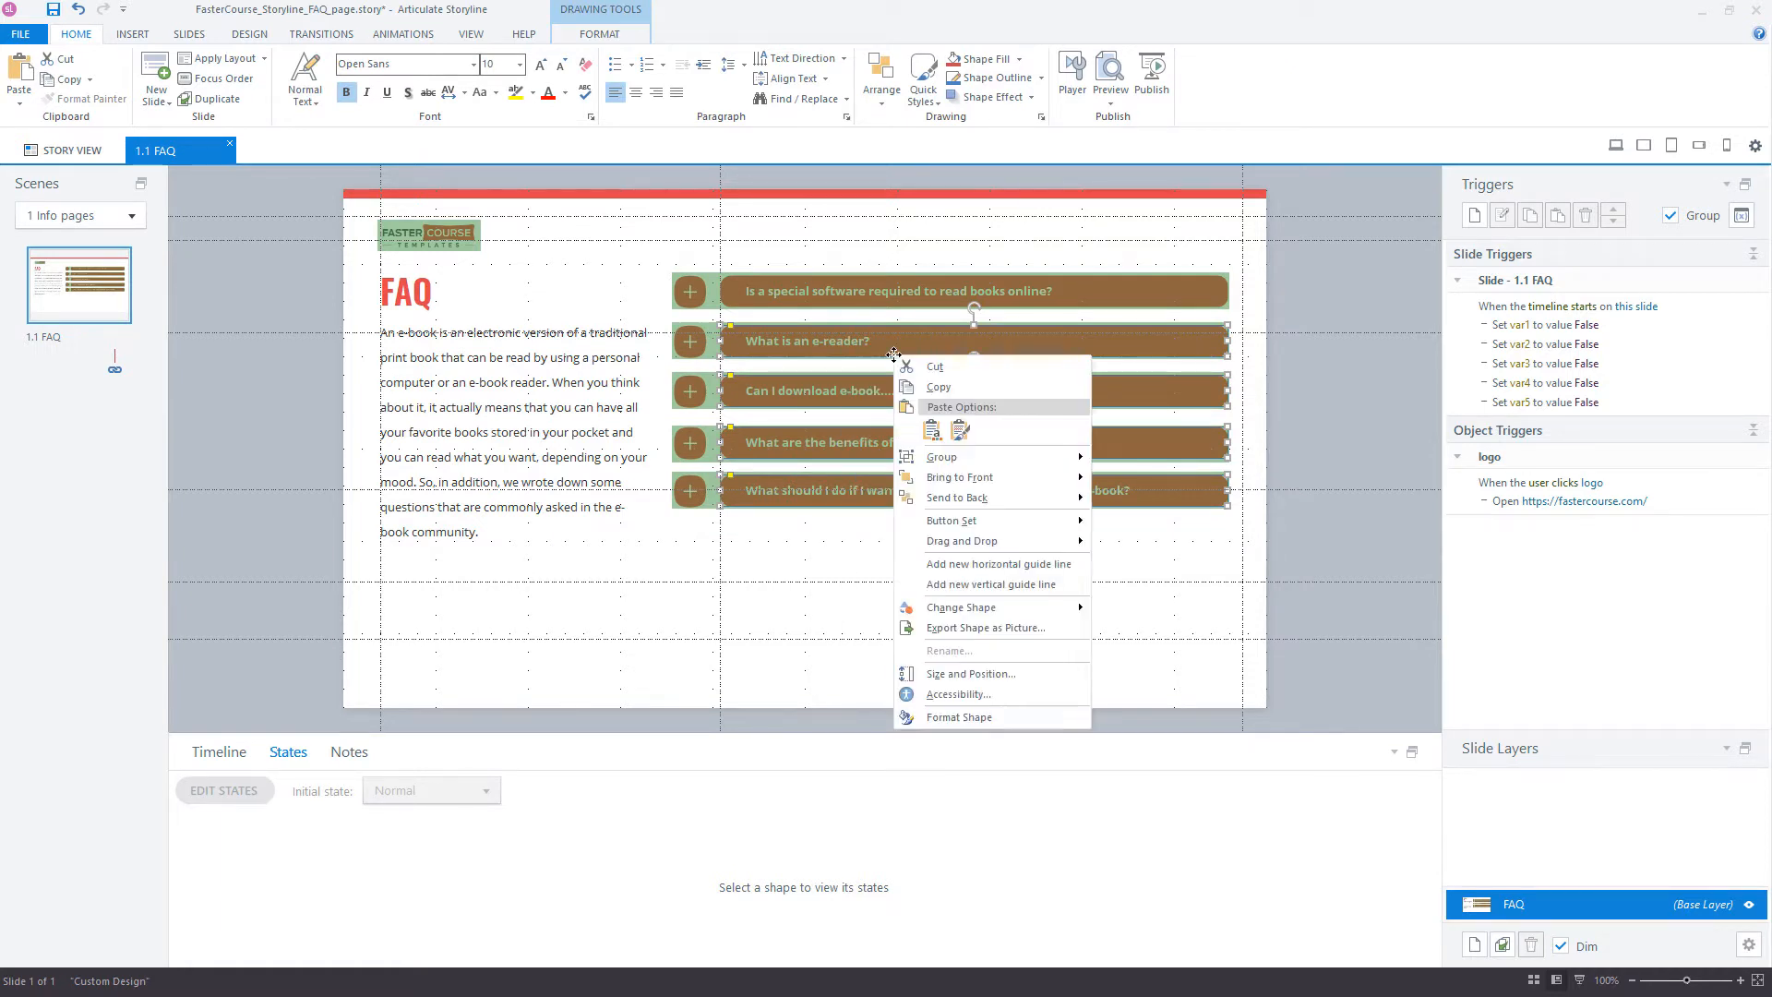
{"action": "left_click", "coordinate": [930, 431]}
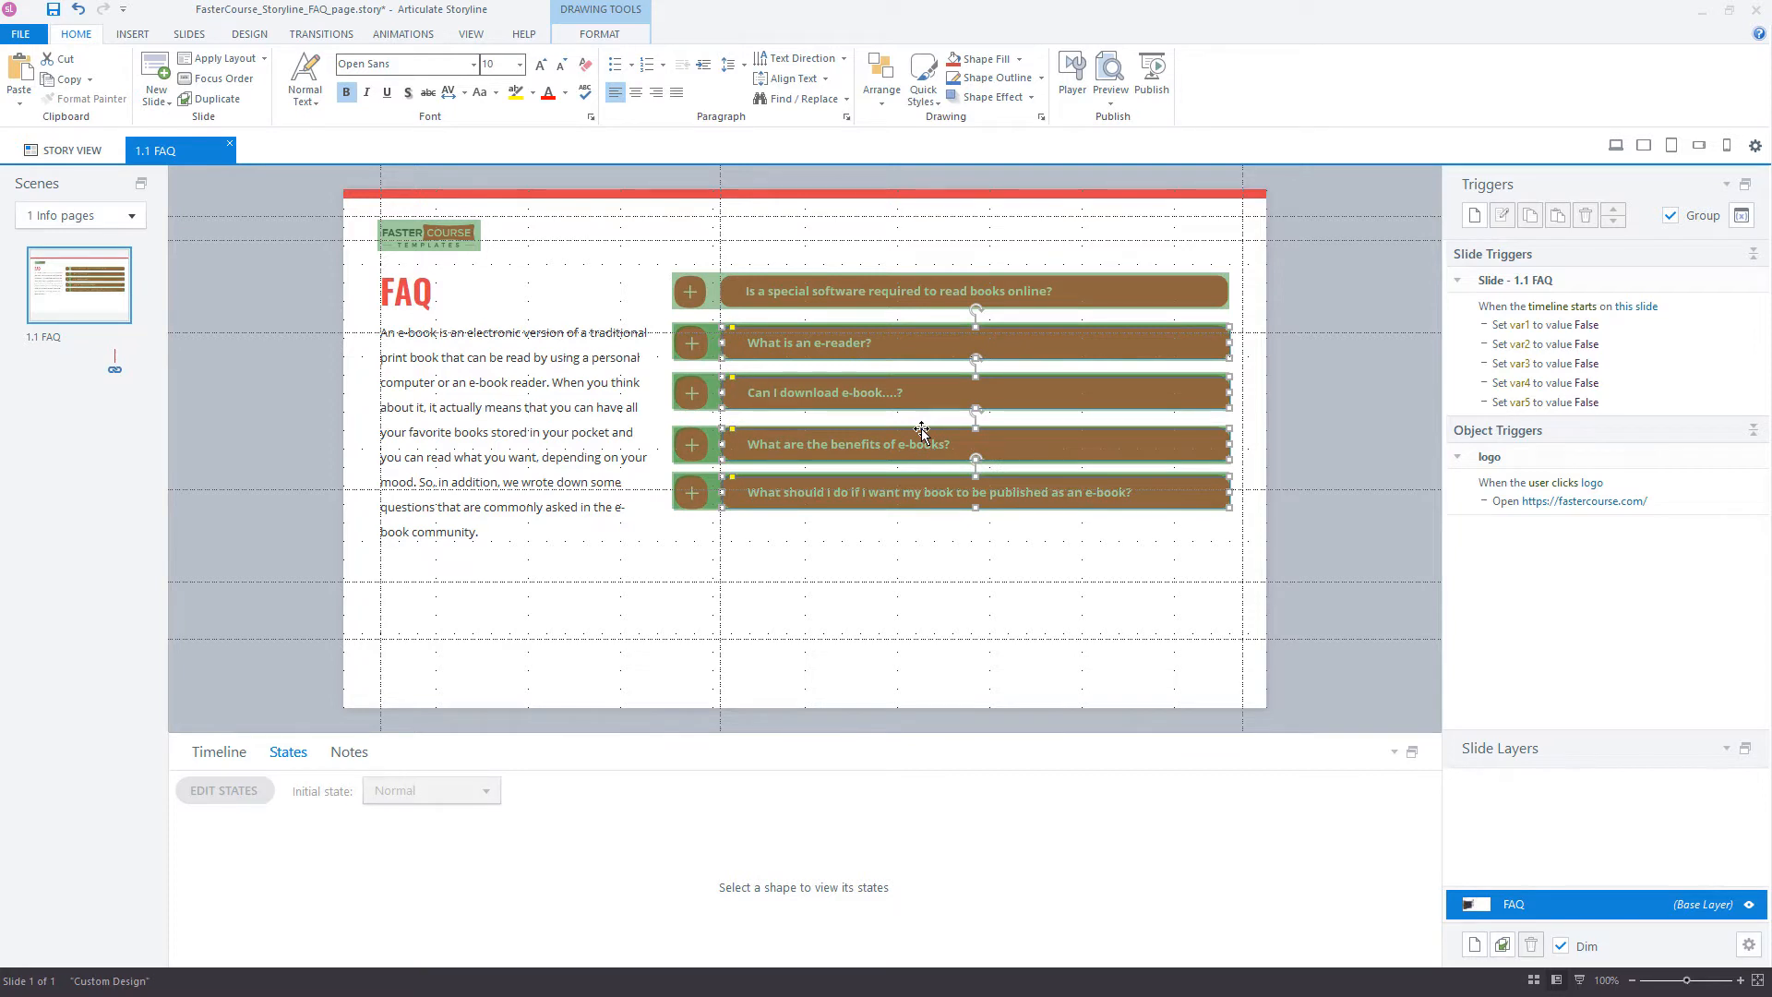
Step: Align the duplicated bars with the originals and move them down so the first duplicate sits over the fifth question
{"action": "key", "text": "ctrl+Left"}
{"action": "key", "text": "ctrl+Left"}
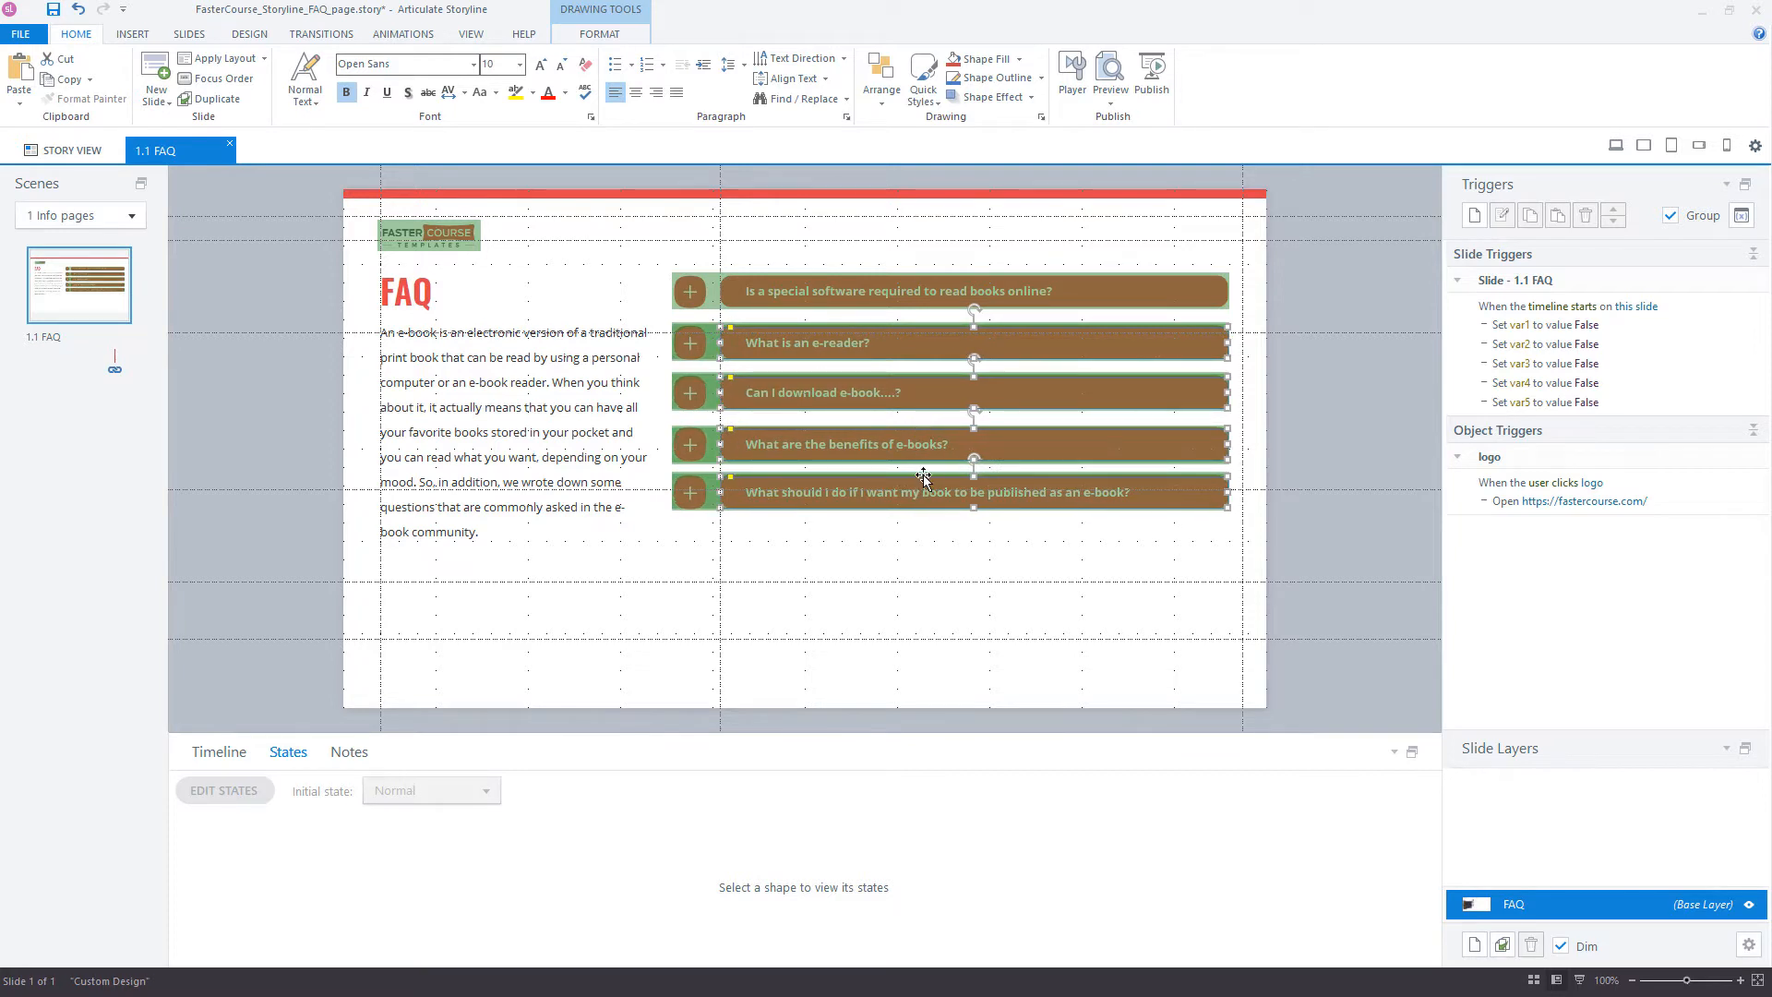
{"action": "left_click_drag", "start_coordinate": [923, 480], "coordinate": [925, 626]}
{"action": "key", "text": "ctrl+Up"}
{"action": "key", "text": "ctrl+Up"}
{"action": "key", "text": "ctrl+Up"}
{"action": "key", "text": "ctrl+Up"}
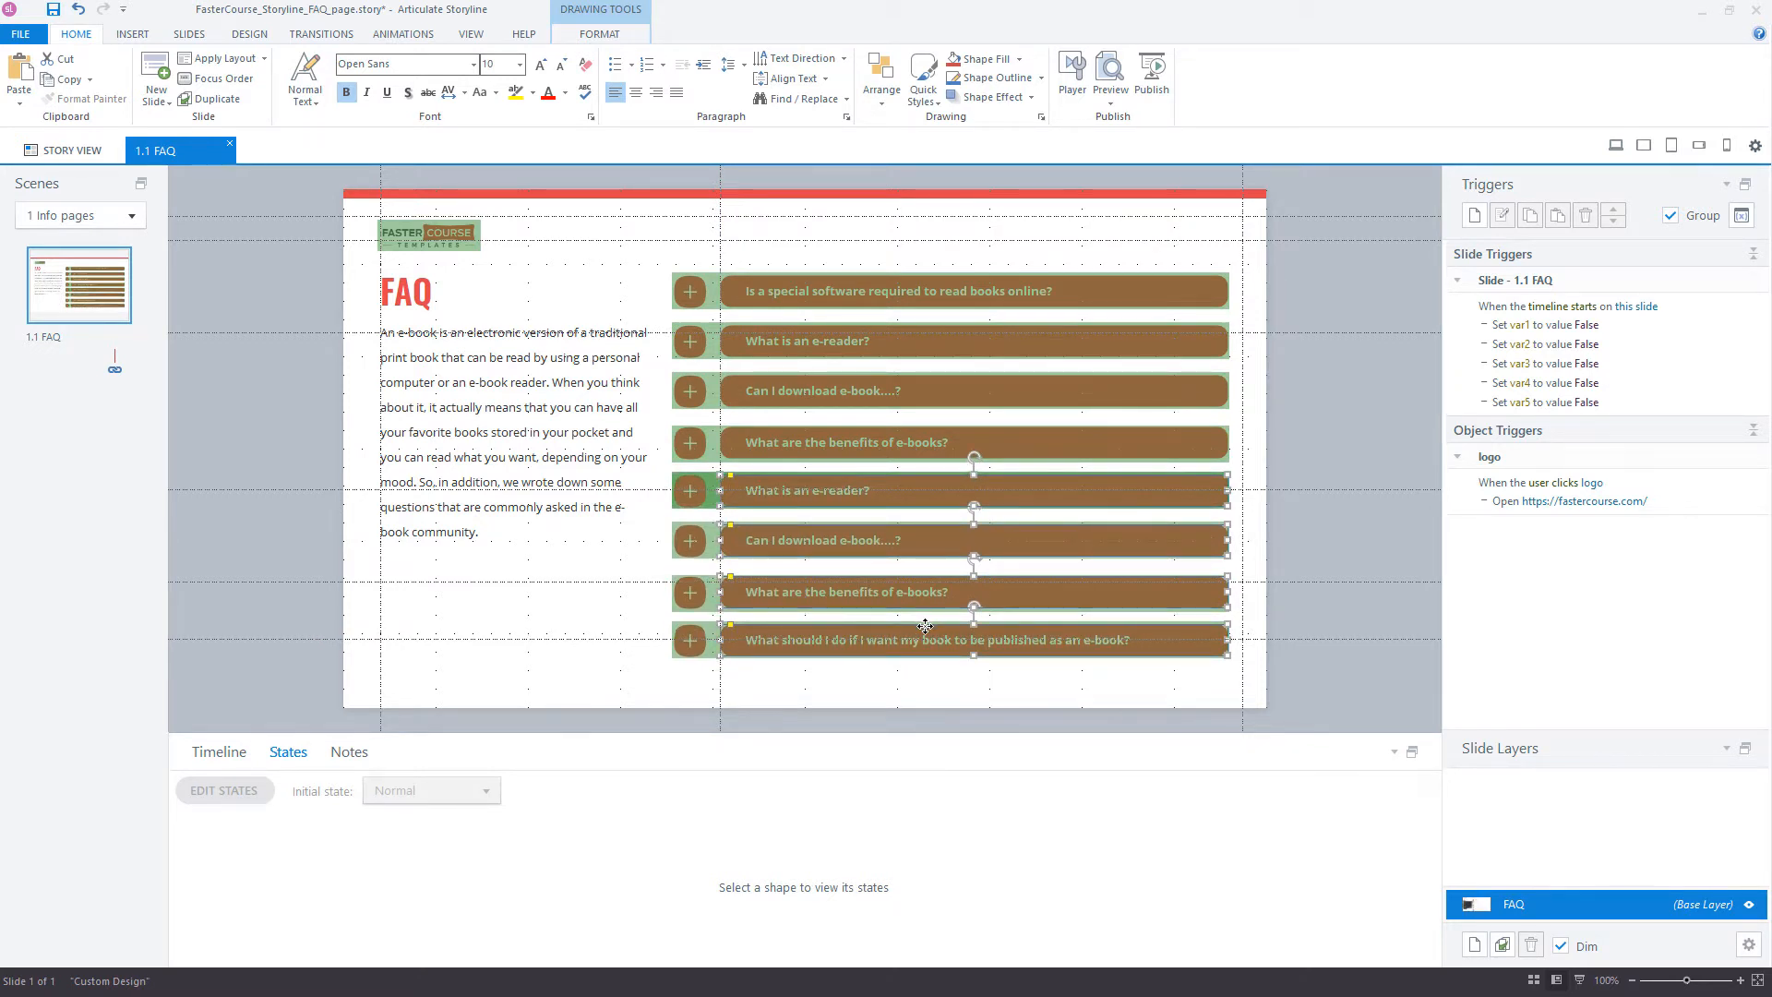
Step: Rename the original bars menu_item_1_top to menu_item_5_top and the duplicates menu_item_2_bottom to menu_item_5_bottom in the timeline
{"action": "left_click", "coordinate": [241, 750]}
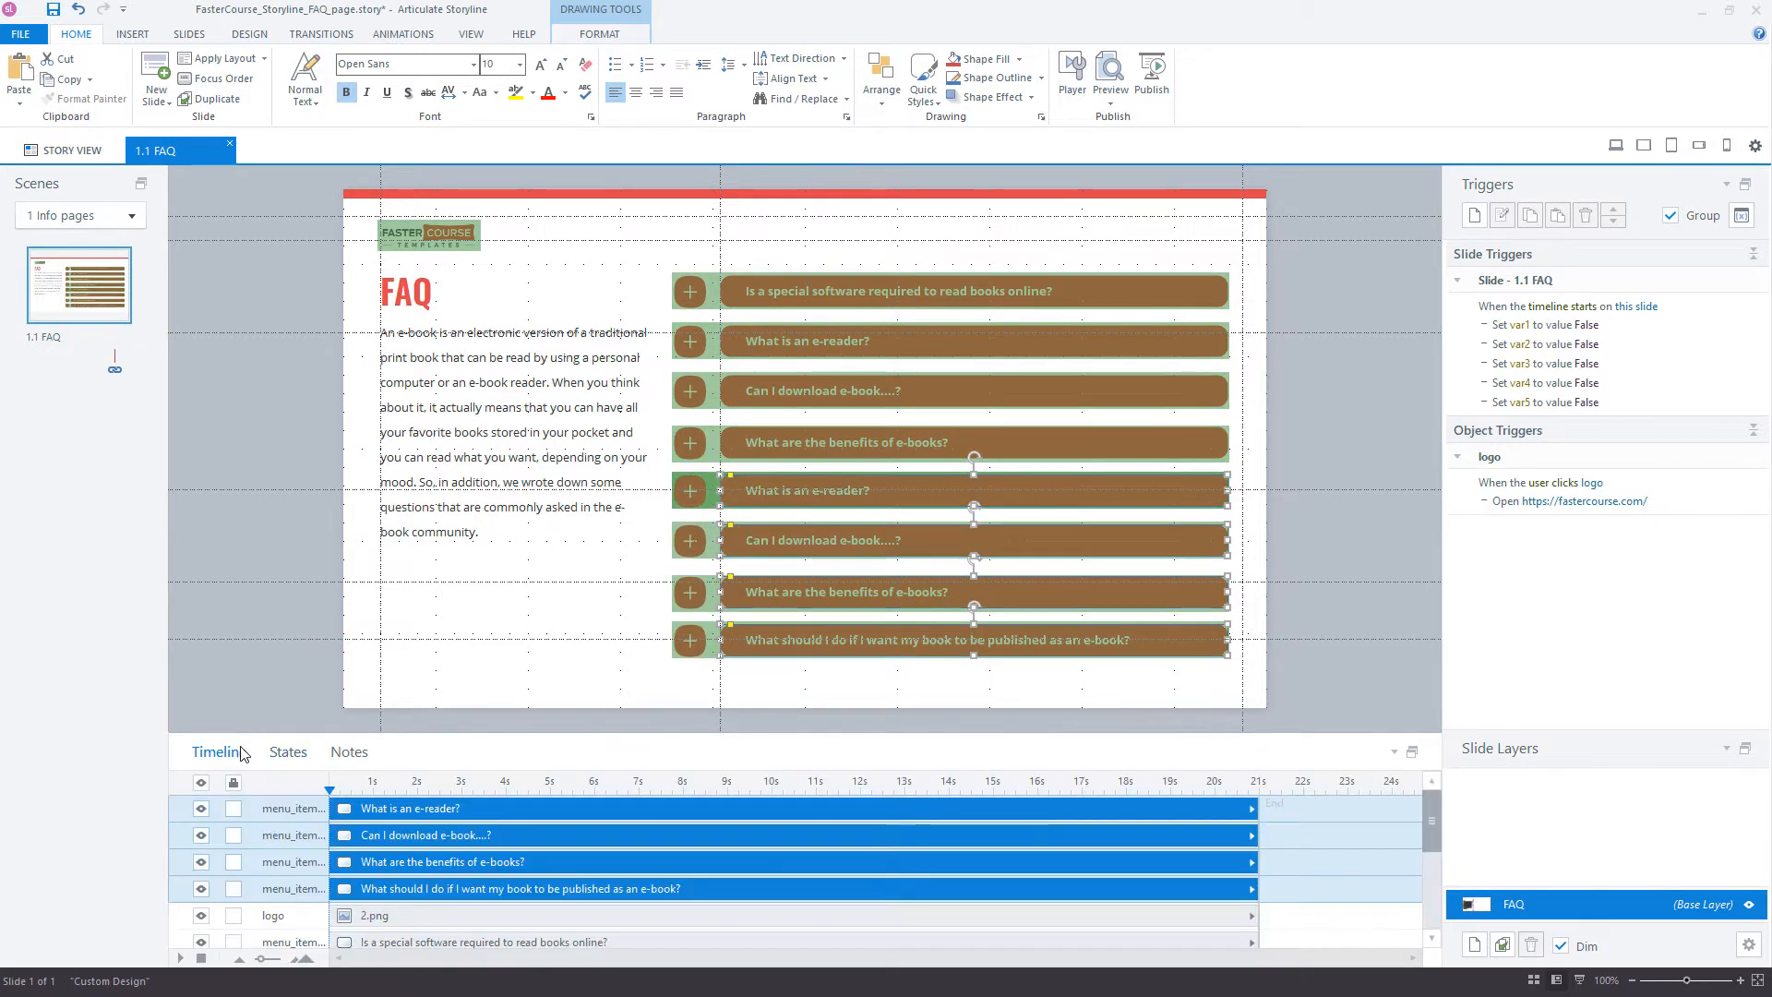
{"action": "left_click", "coordinate": [280, 656]}
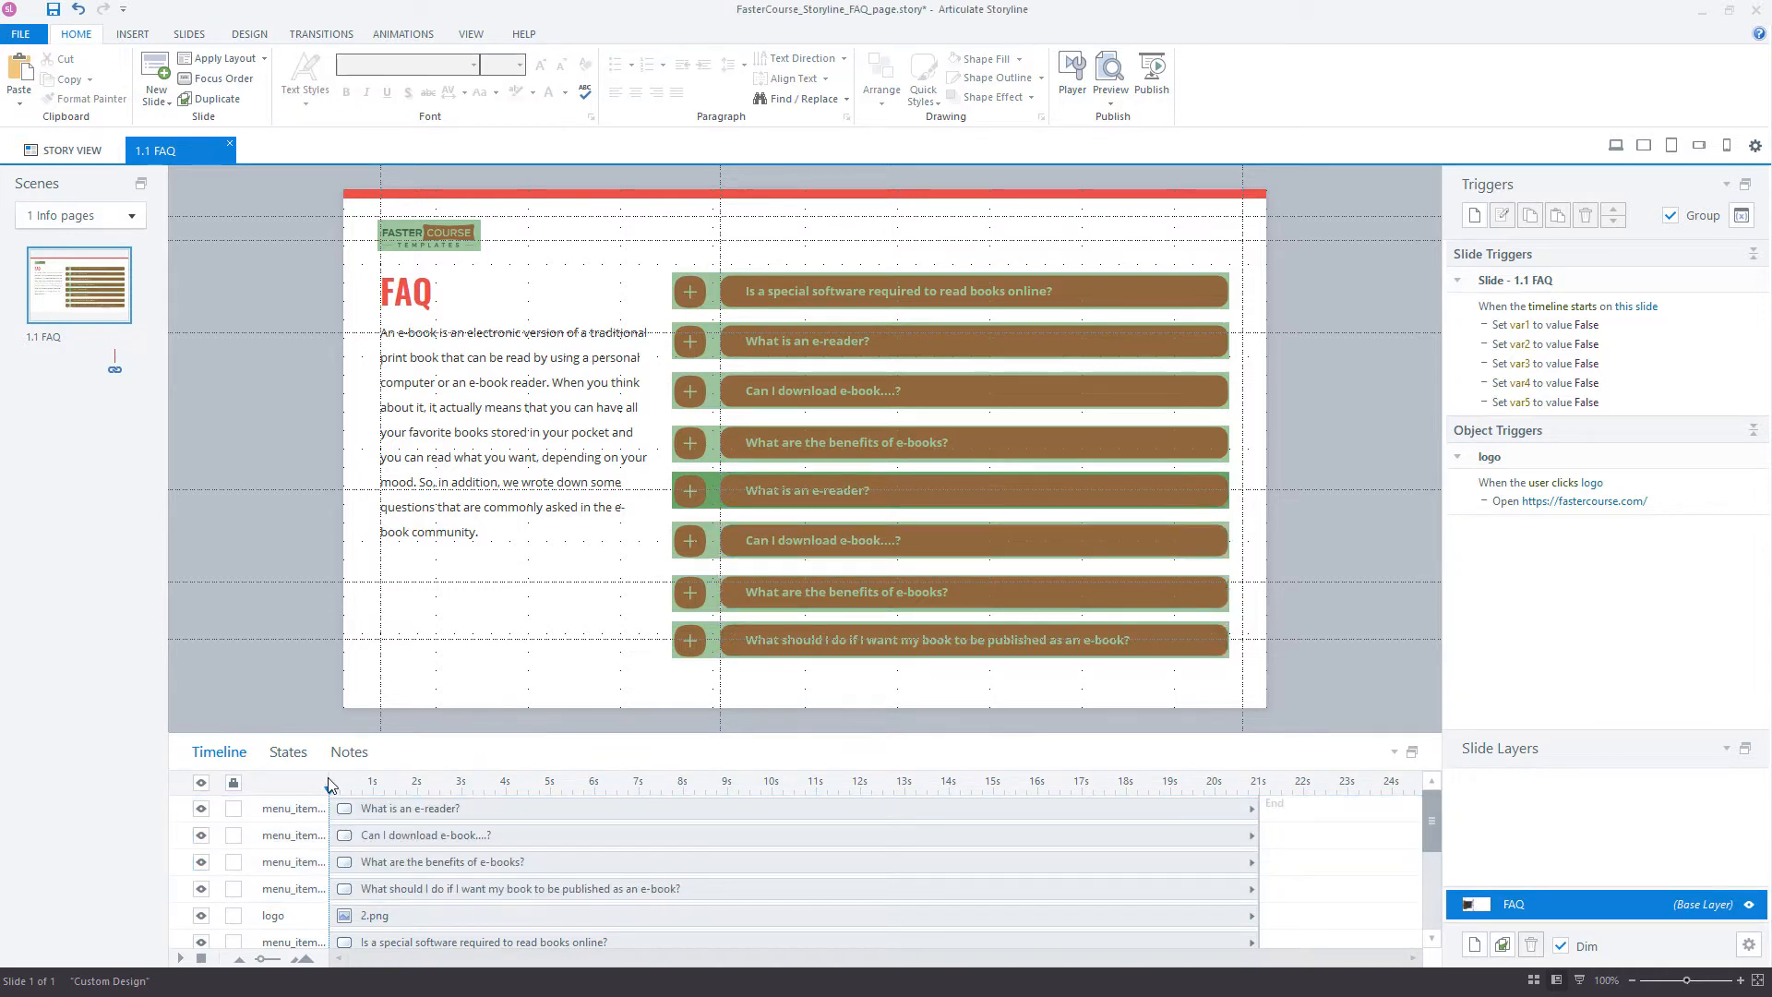
{"action": "left_click_drag", "start_coordinate": [329, 784], "coordinate": [420, 778]}
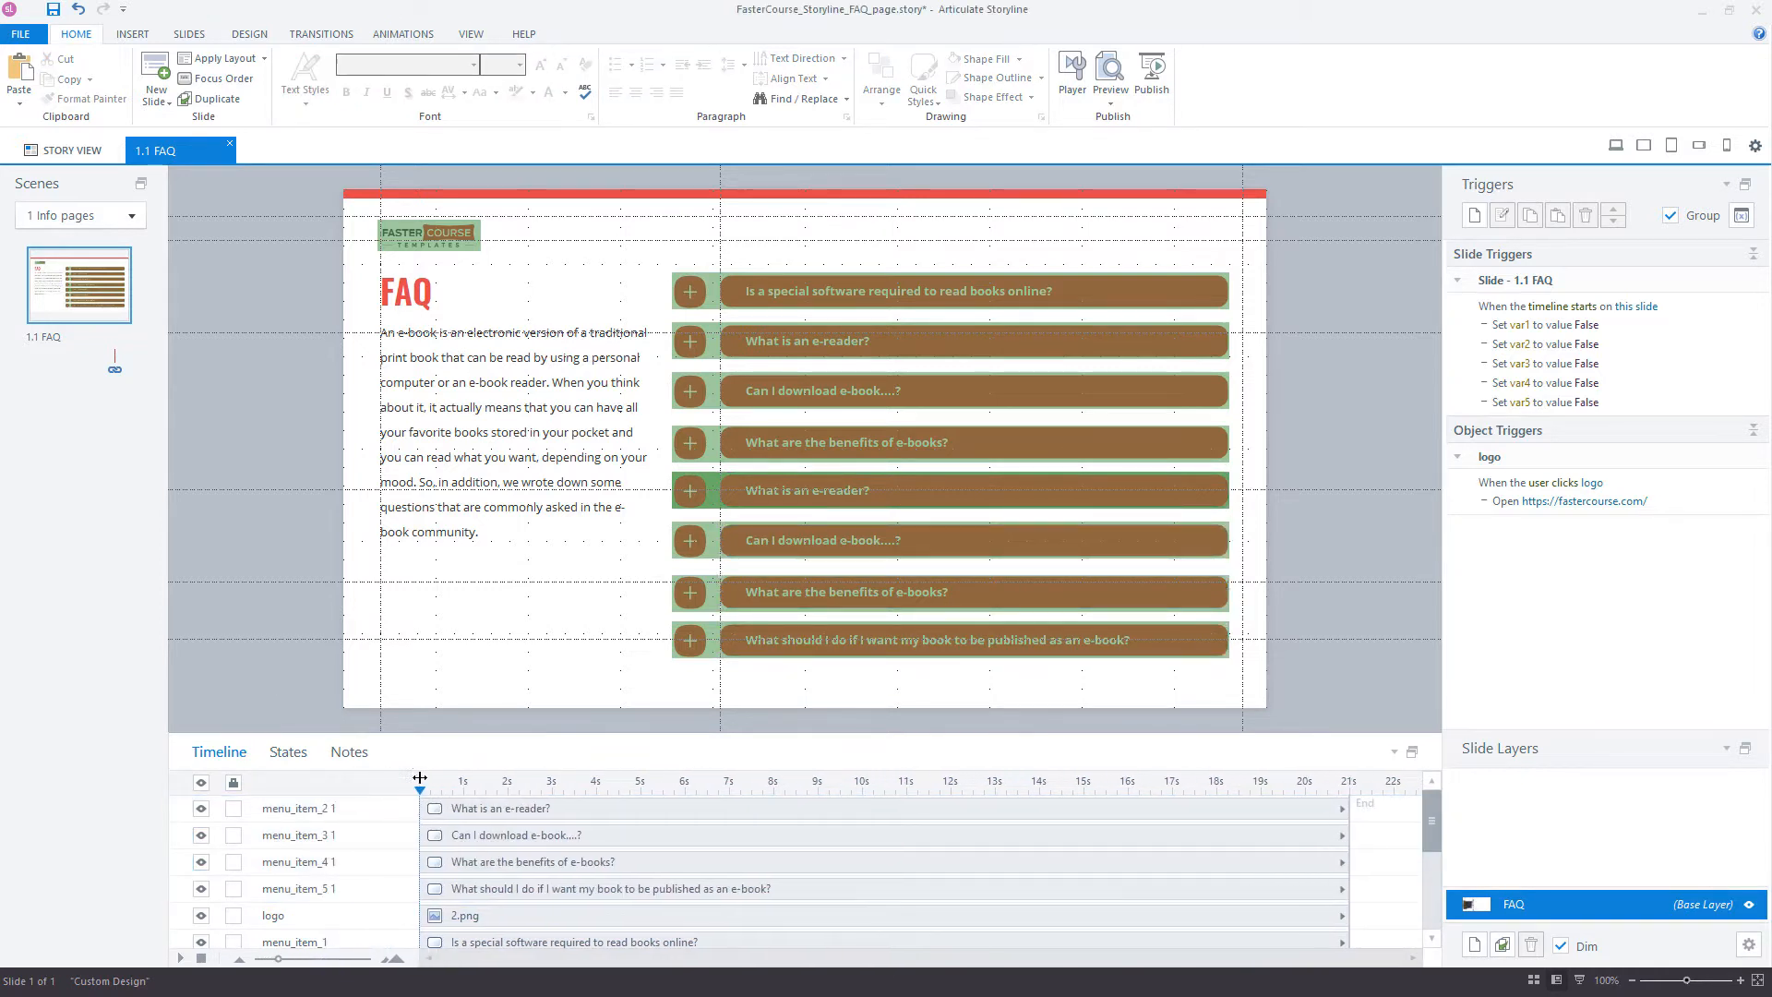
{"action": "double_click", "coordinate": [338, 808]}
{"action": "left_click", "coordinate": [336, 806]}
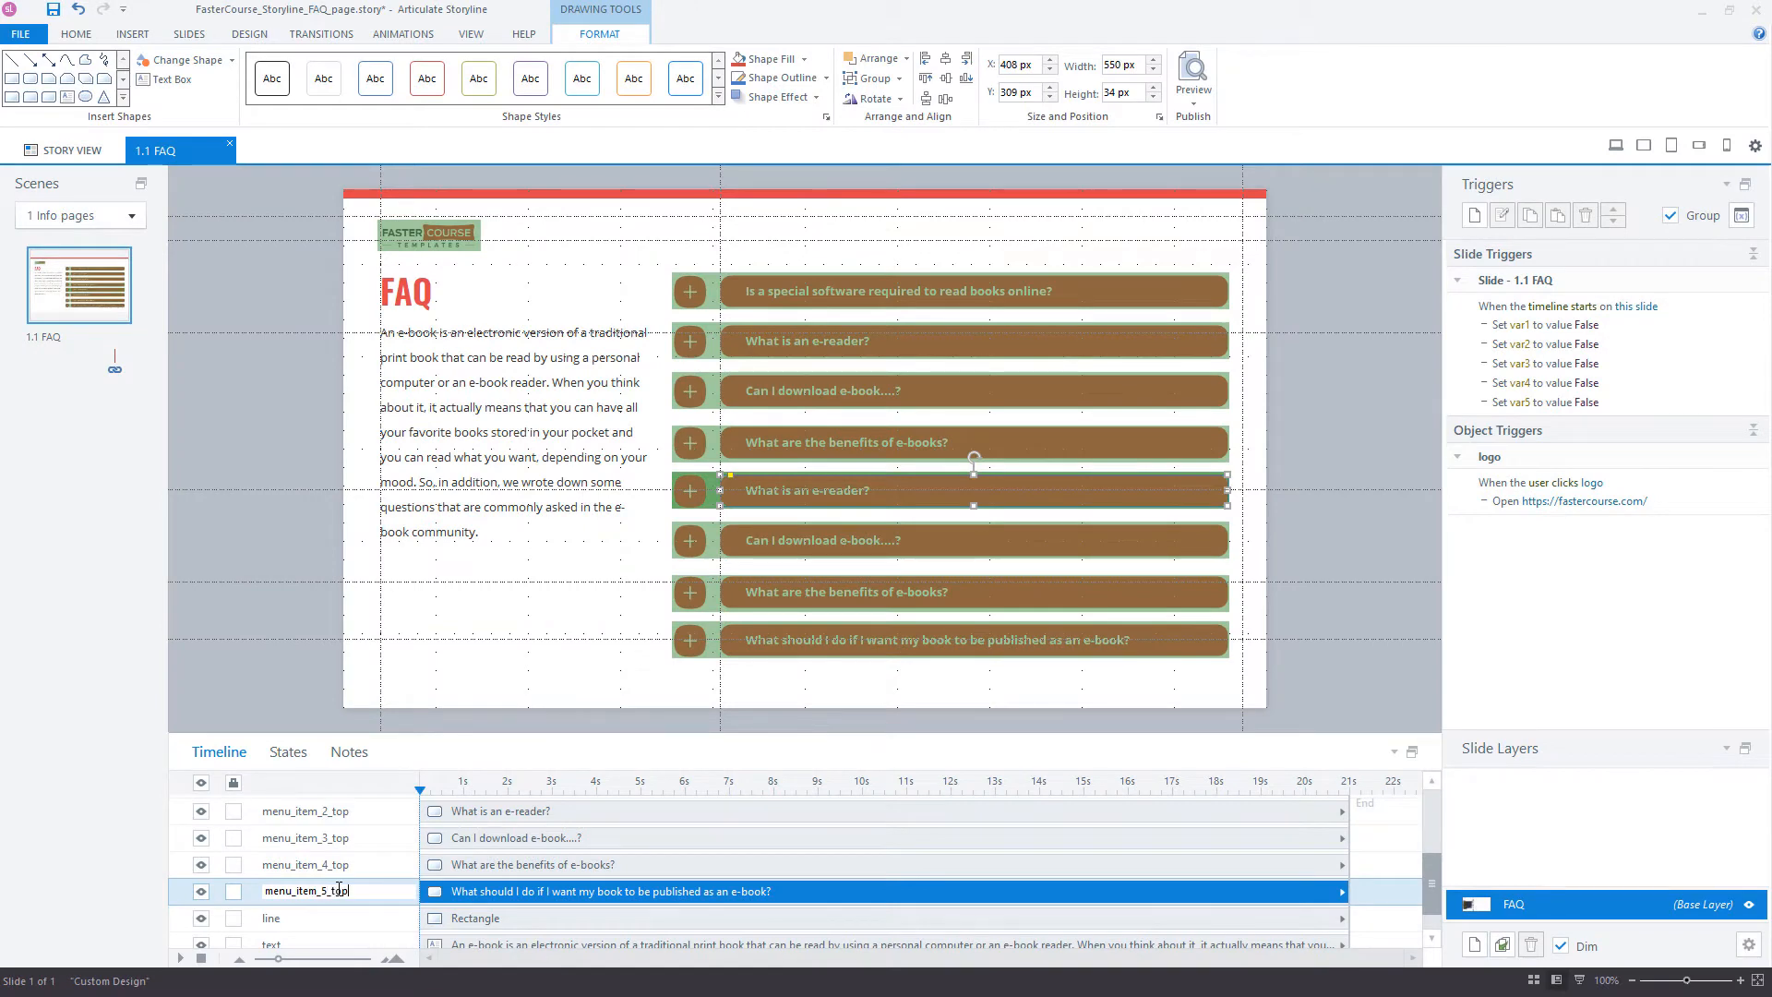
{"action": "key", "text": "Return"}
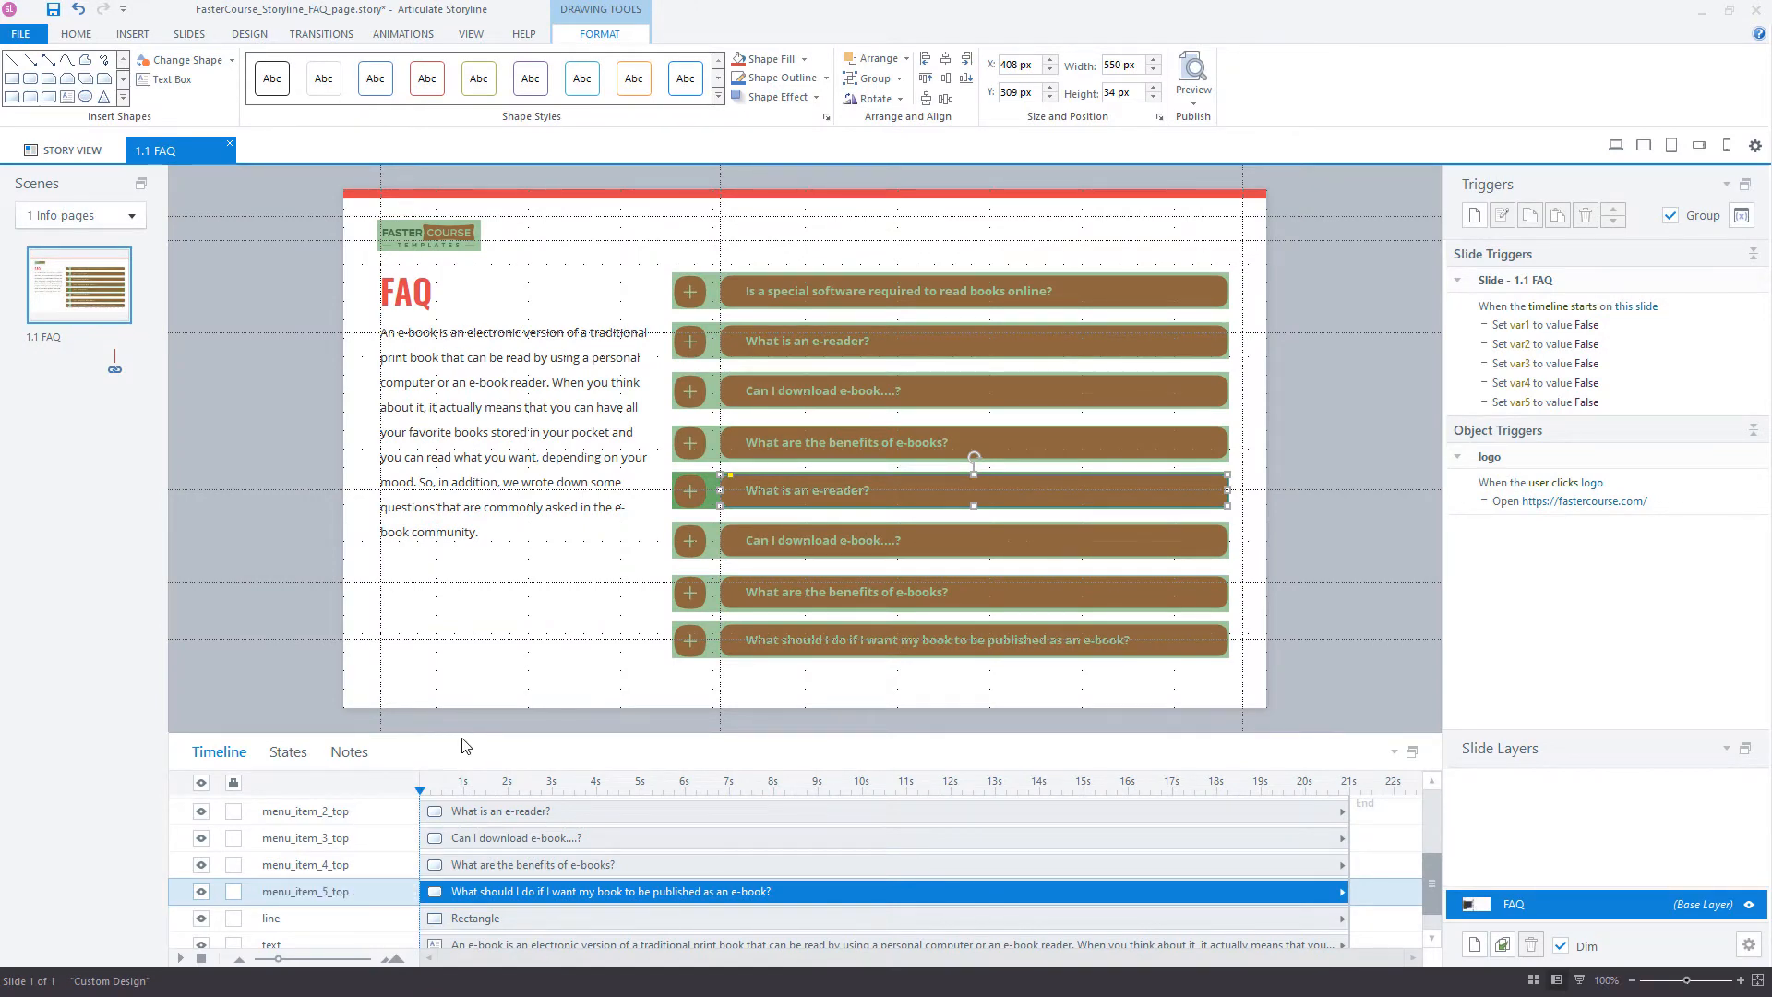
Step: Reorder the timeline so menu_item_2_bottom through menu_item_5_bottom lie in sequence directly below menu_item_5_top
{"action": "left_click_drag", "start_coordinate": [462, 738], "coordinate": [466, 470]}
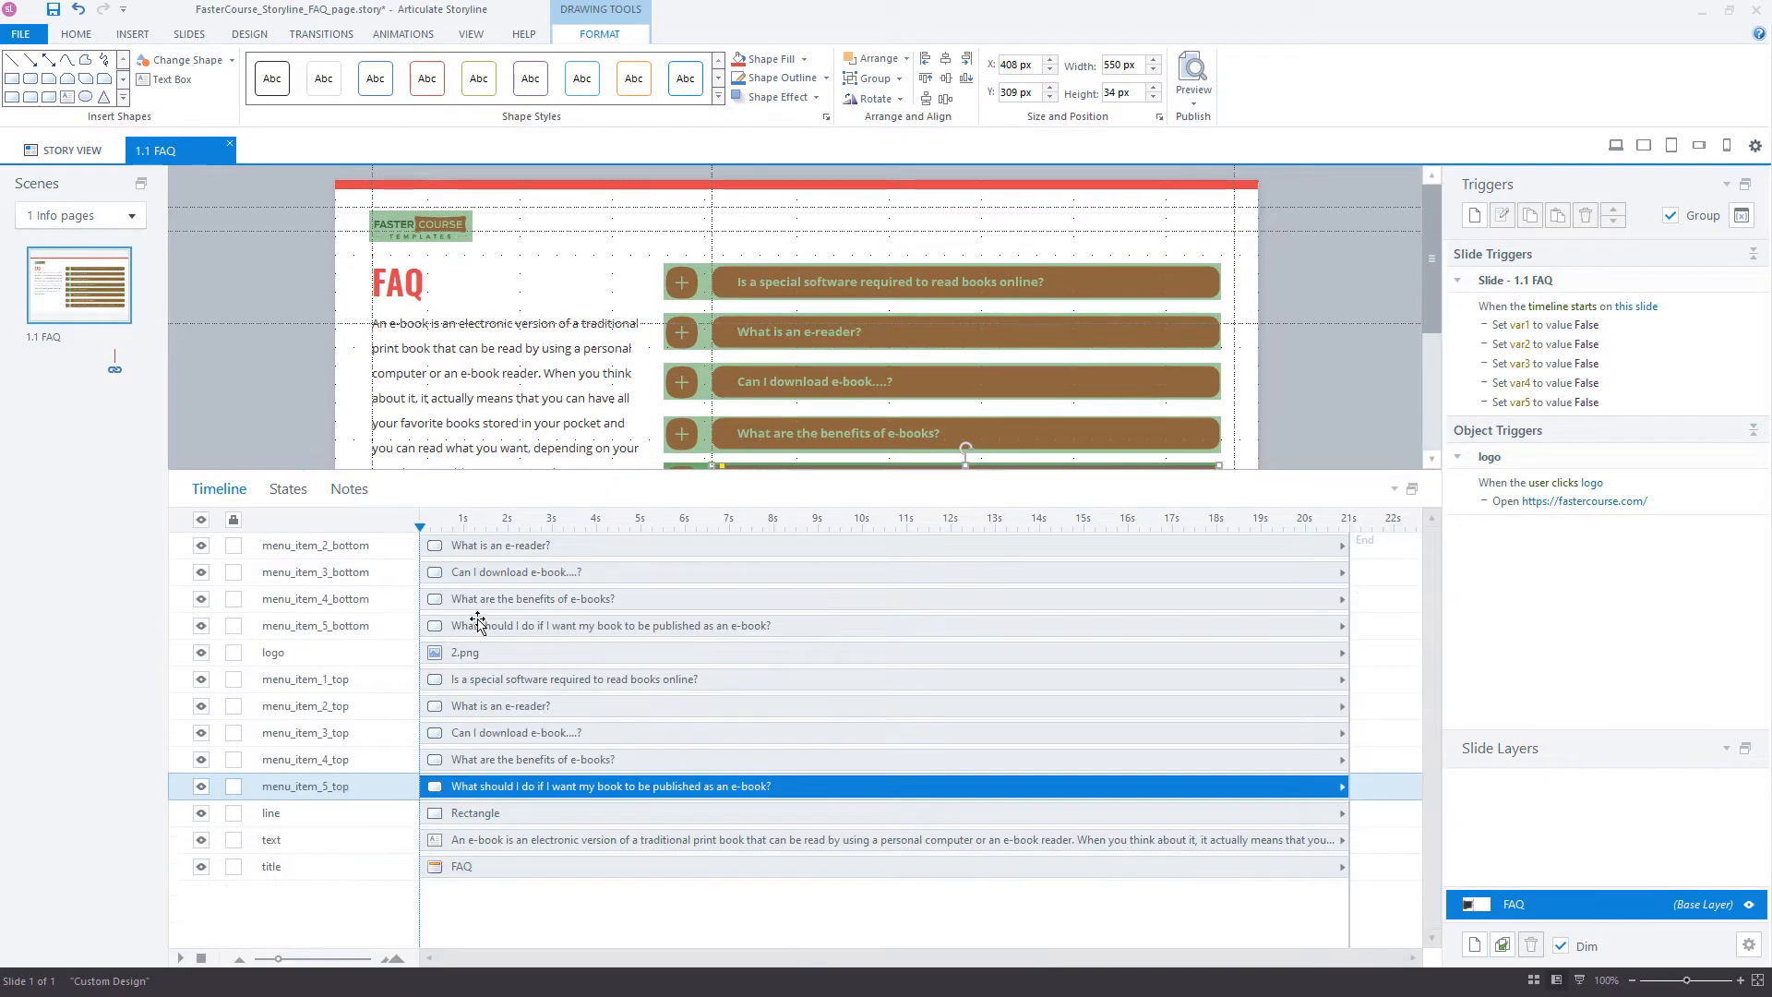
{"action": "left_click_drag", "start_coordinate": [478, 625], "coordinate": [469, 782]}
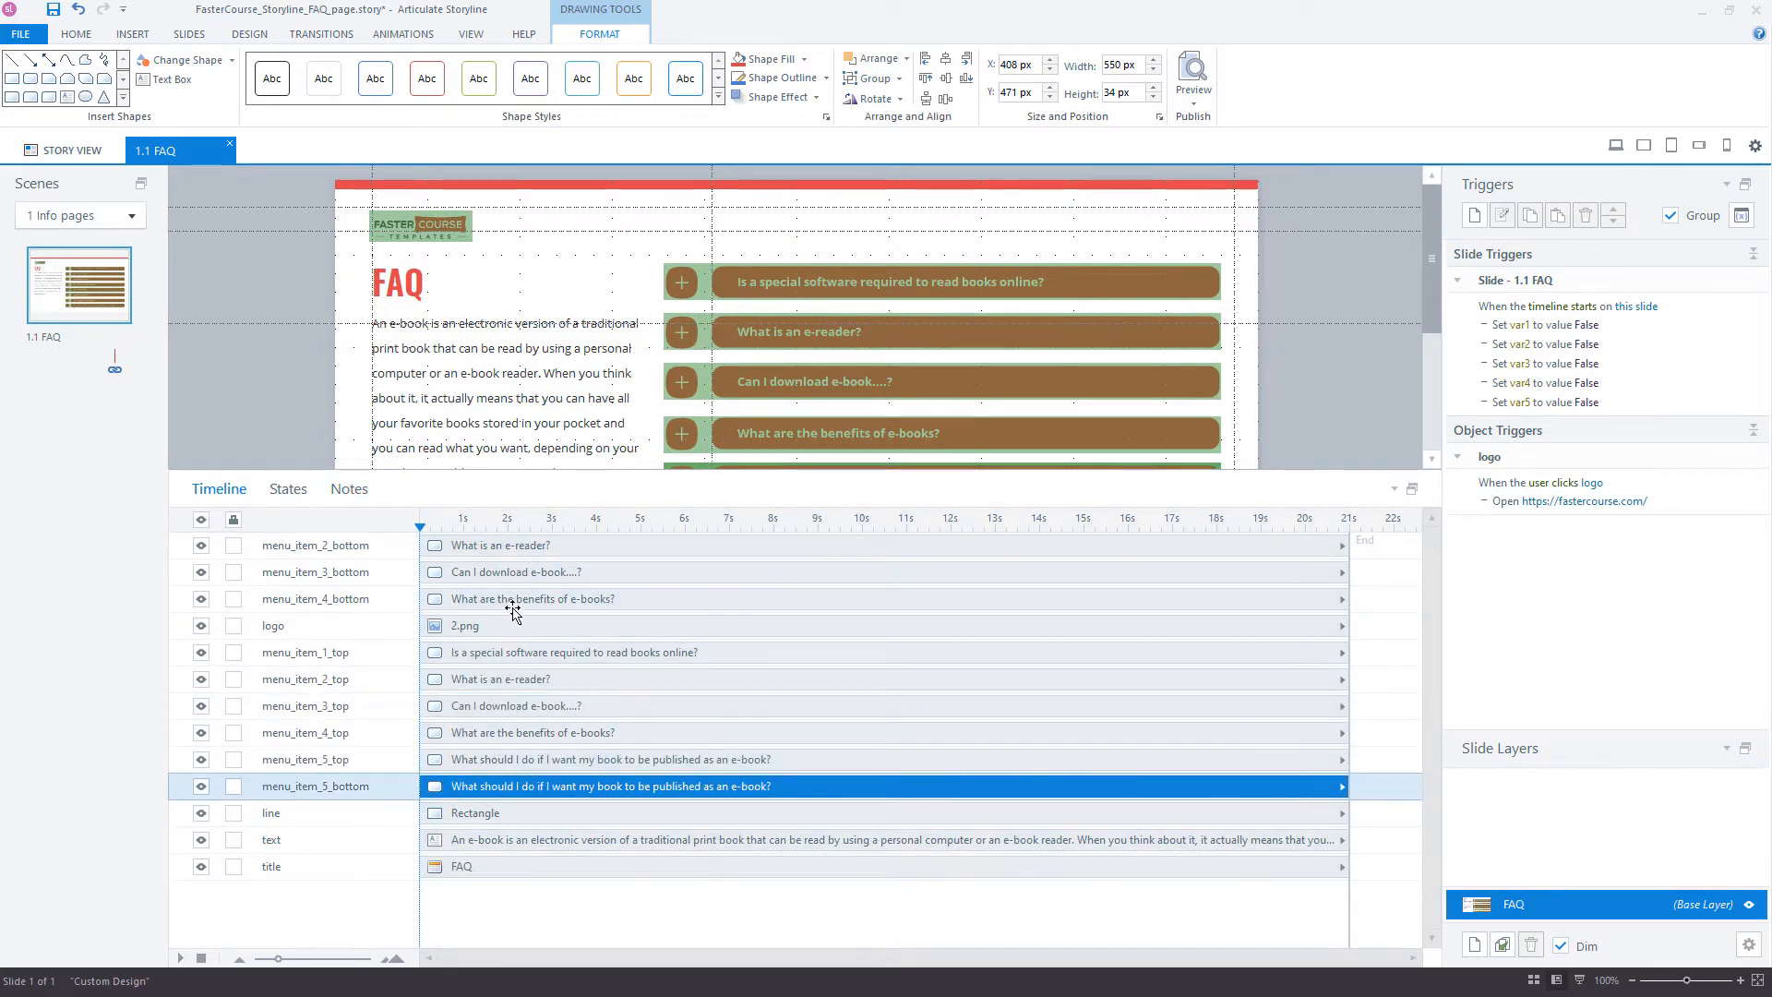
{"action": "left_click_drag", "start_coordinate": [513, 606], "coordinate": [512, 759]}
{"action": "left_click", "coordinate": [510, 573]}
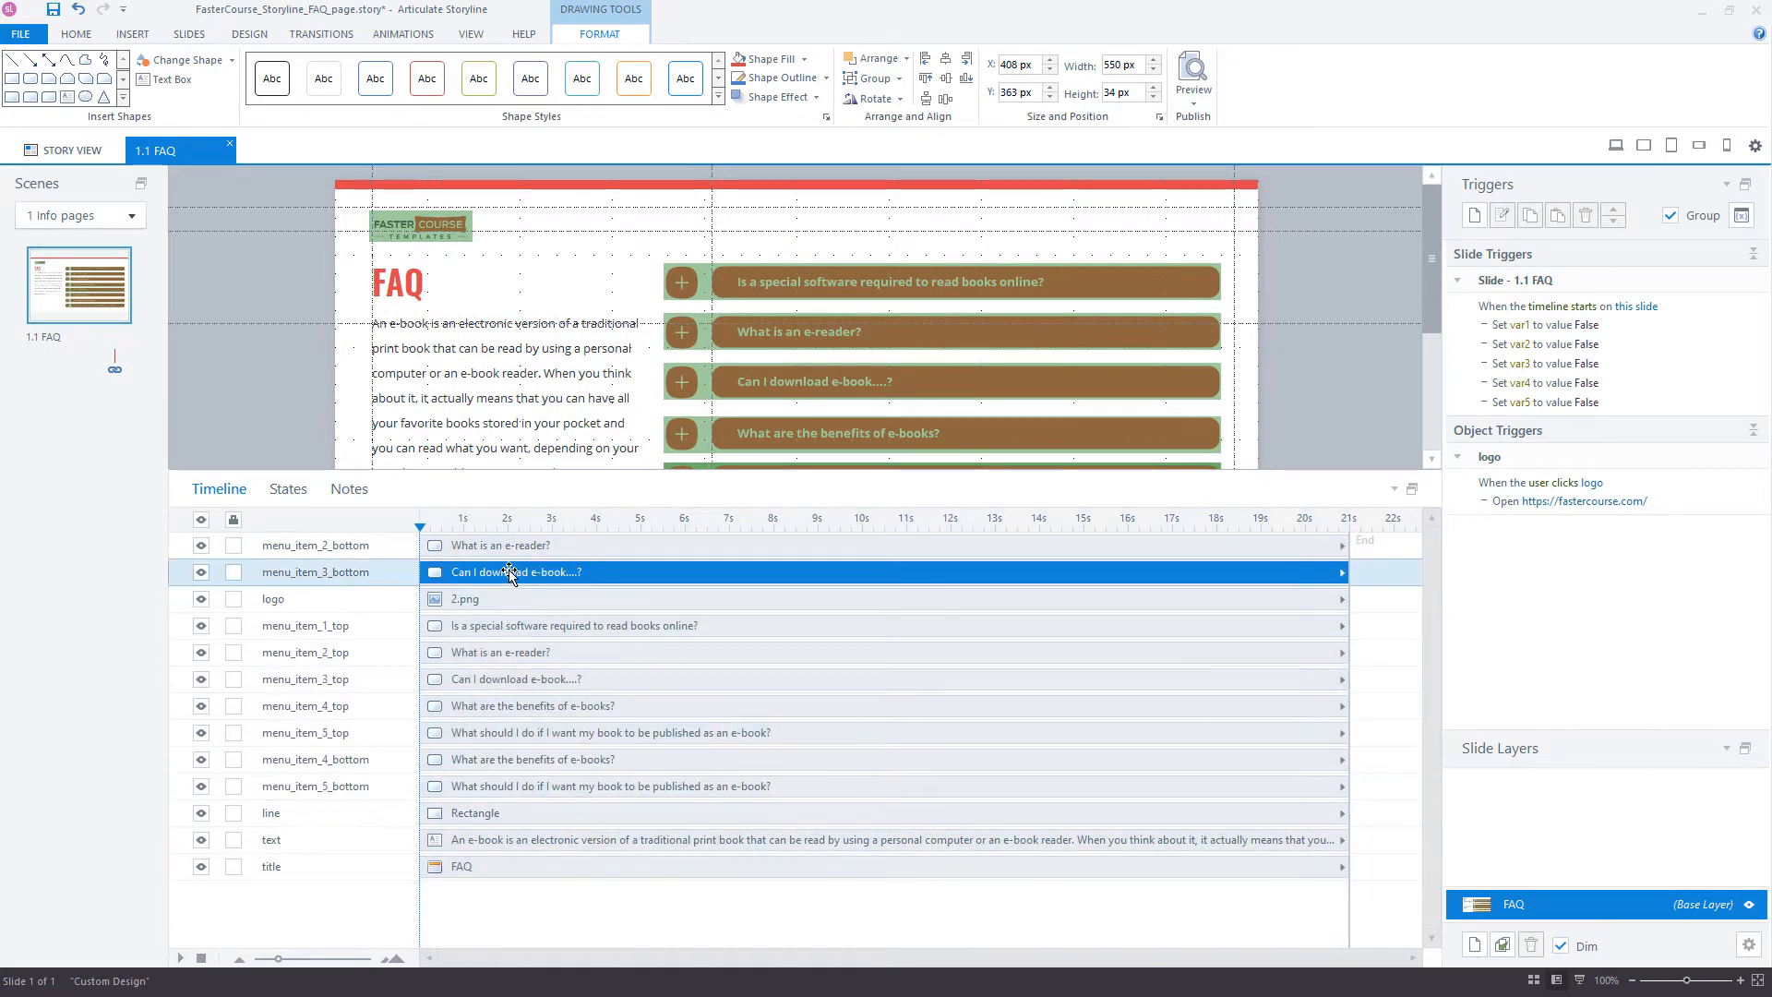
{"action": "left_click_drag", "start_coordinate": [510, 572], "coordinate": [512, 734]}
{"action": "left_click", "coordinate": [495, 549]}
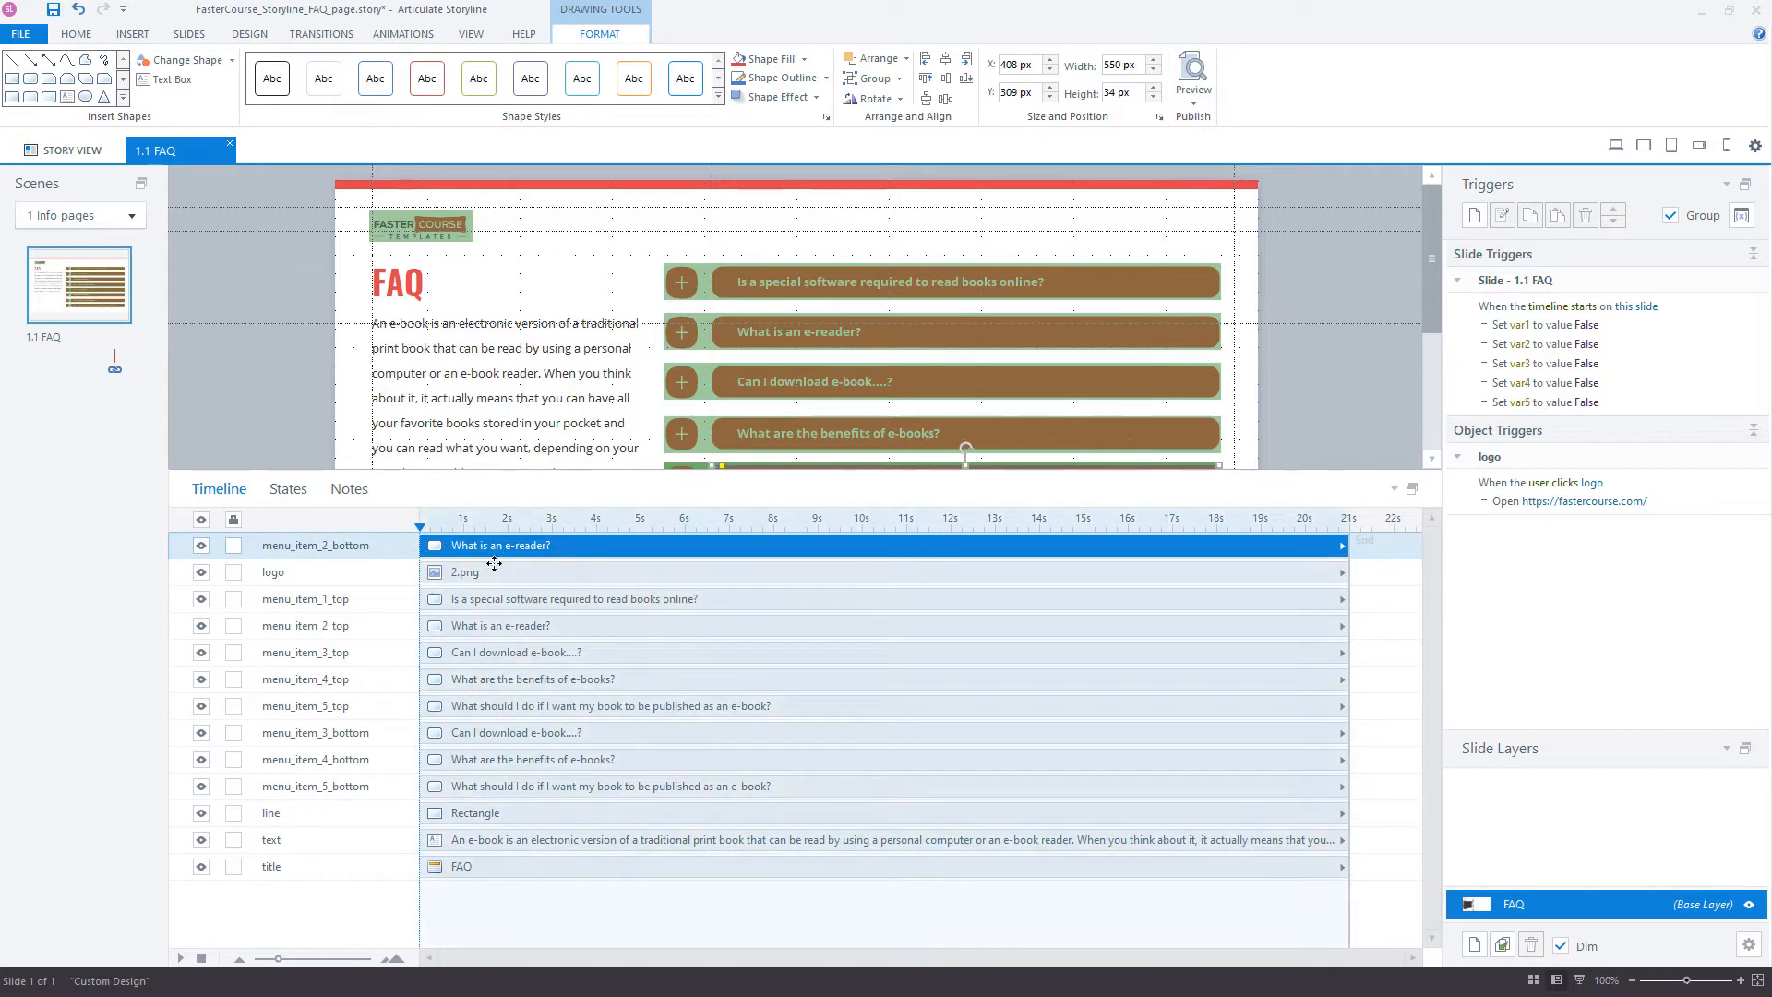
{"action": "left_click_drag", "start_coordinate": [495, 564], "coordinate": [479, 706]}
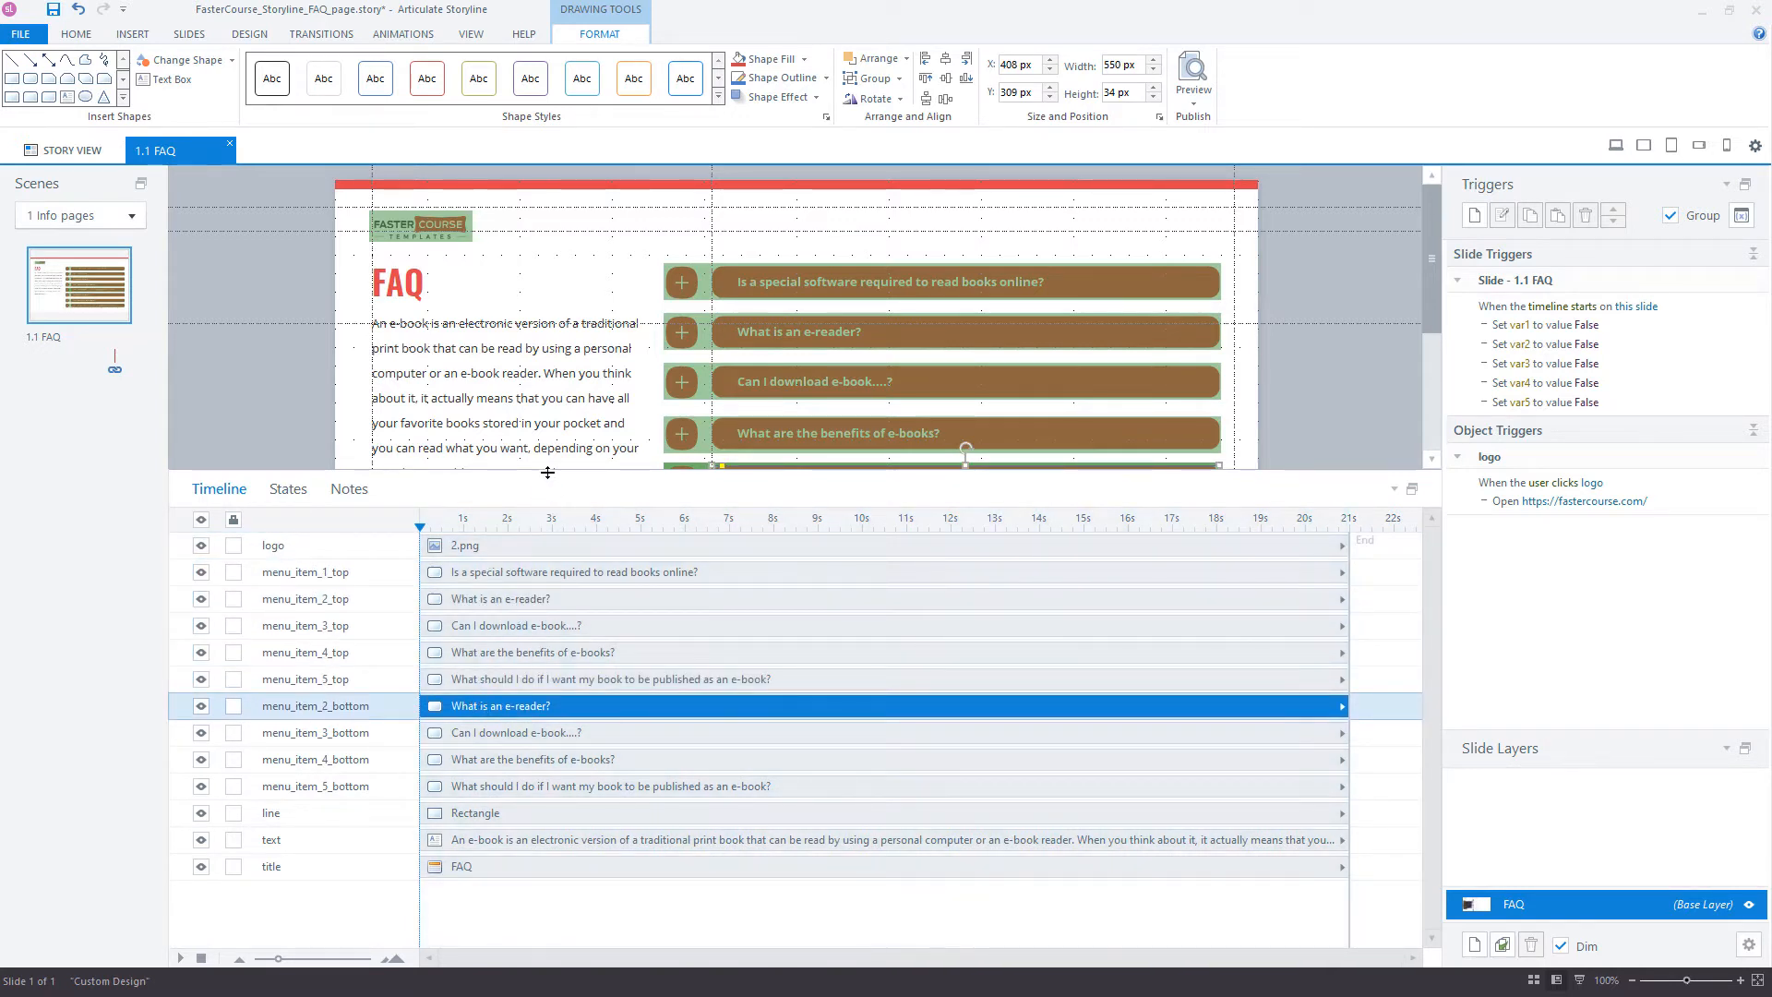
{"action": "left_click_drag", "start_coordinate": [547, 472], "coordinate": [504, 712]}
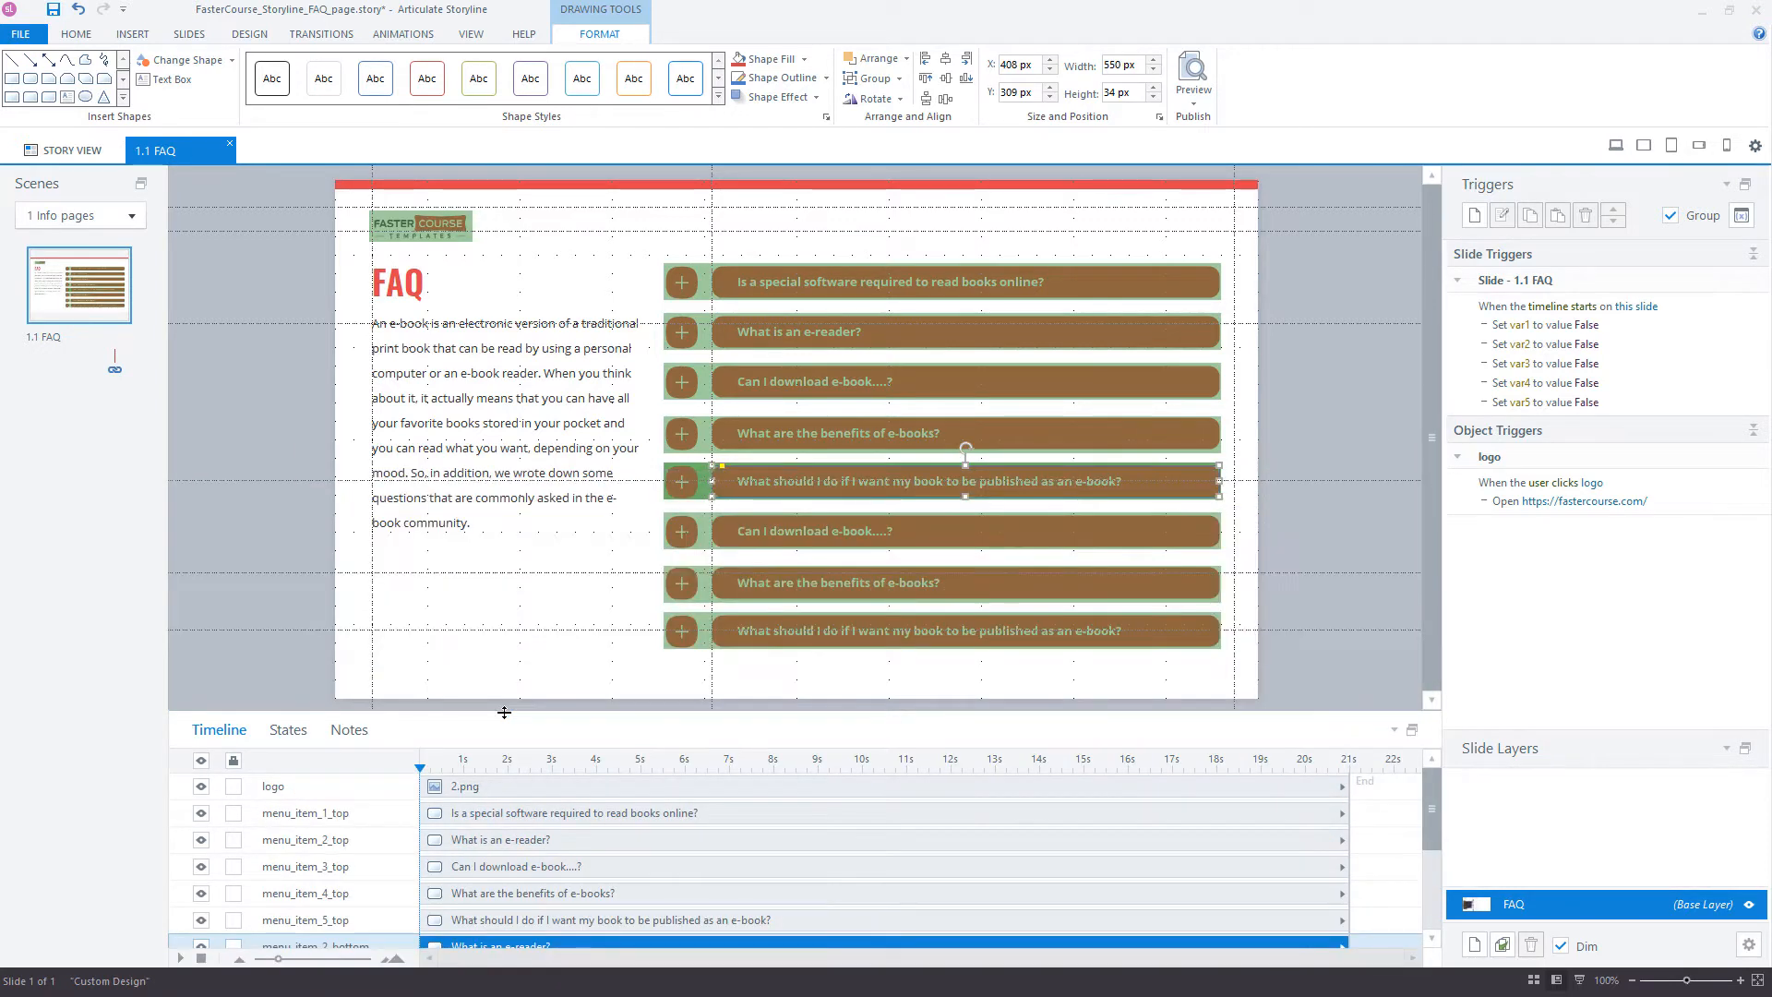
Step: Draw a rectangle about 627 by 222 px covering all the question bars below "What are the benefits of e-books?"
{"action": "left_click", "coordinate": [1310, 395]}
{"action": "left_click", "coordinate": [134, 35]}
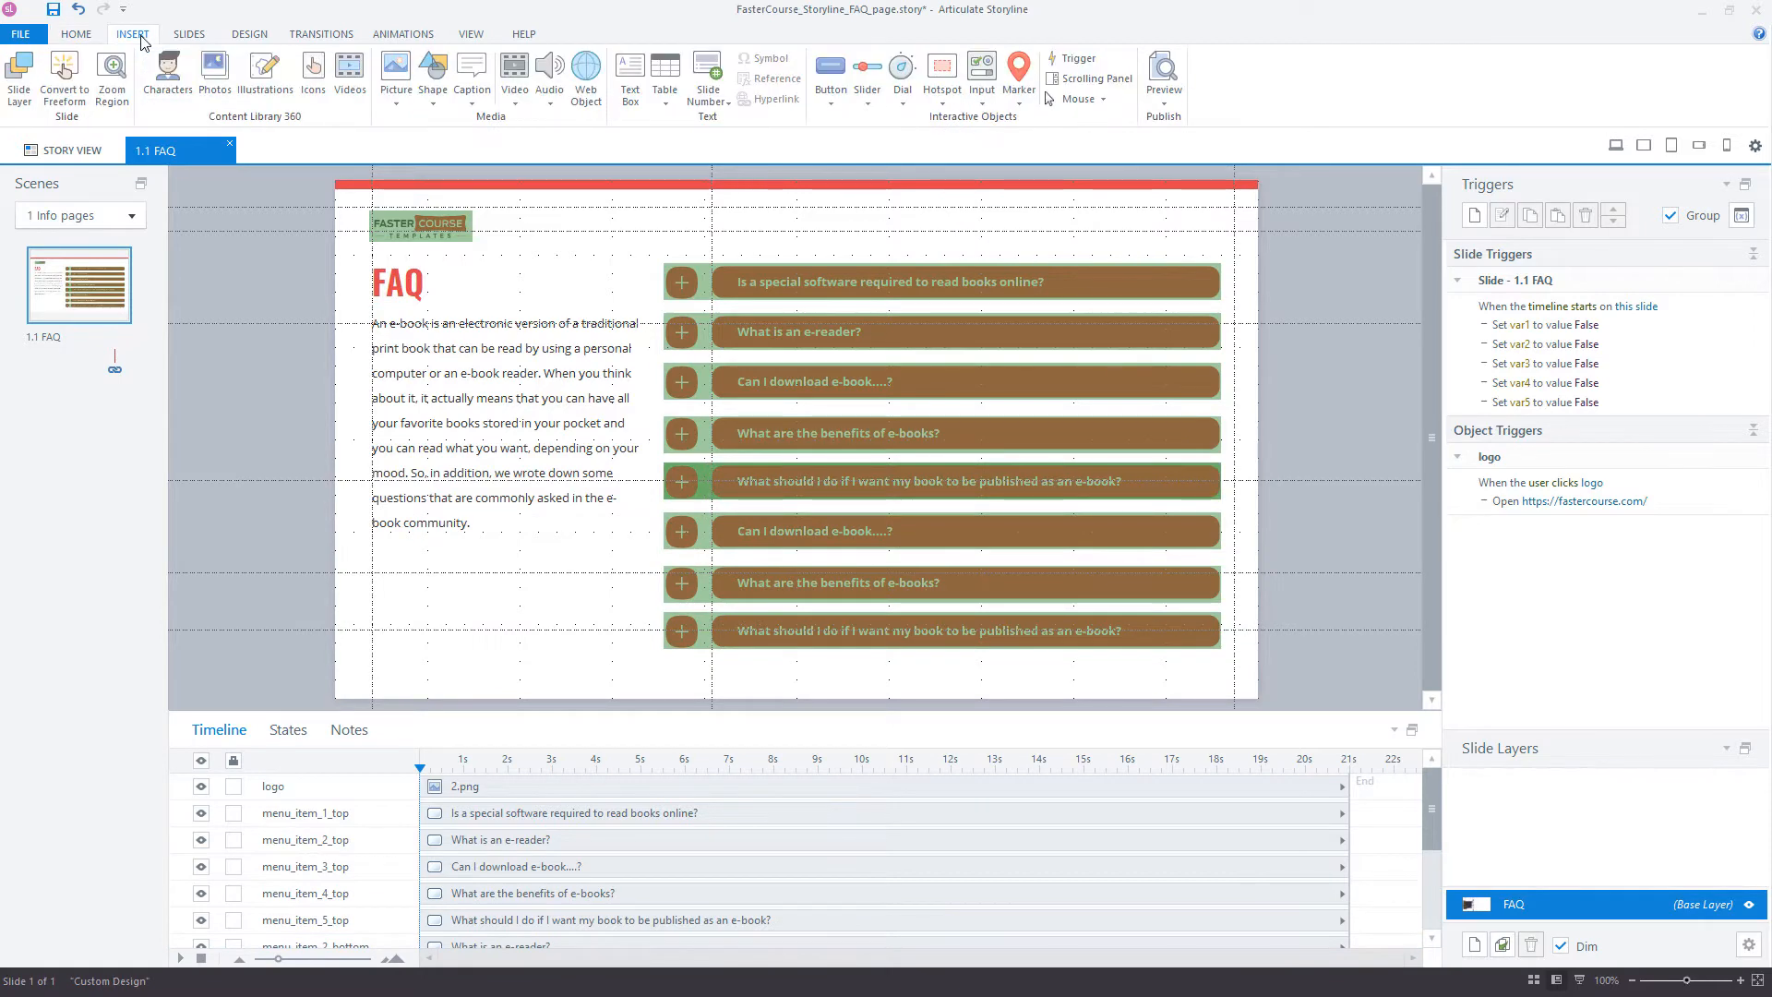
{"action": "left_click", "coordinate": [432, 78]}
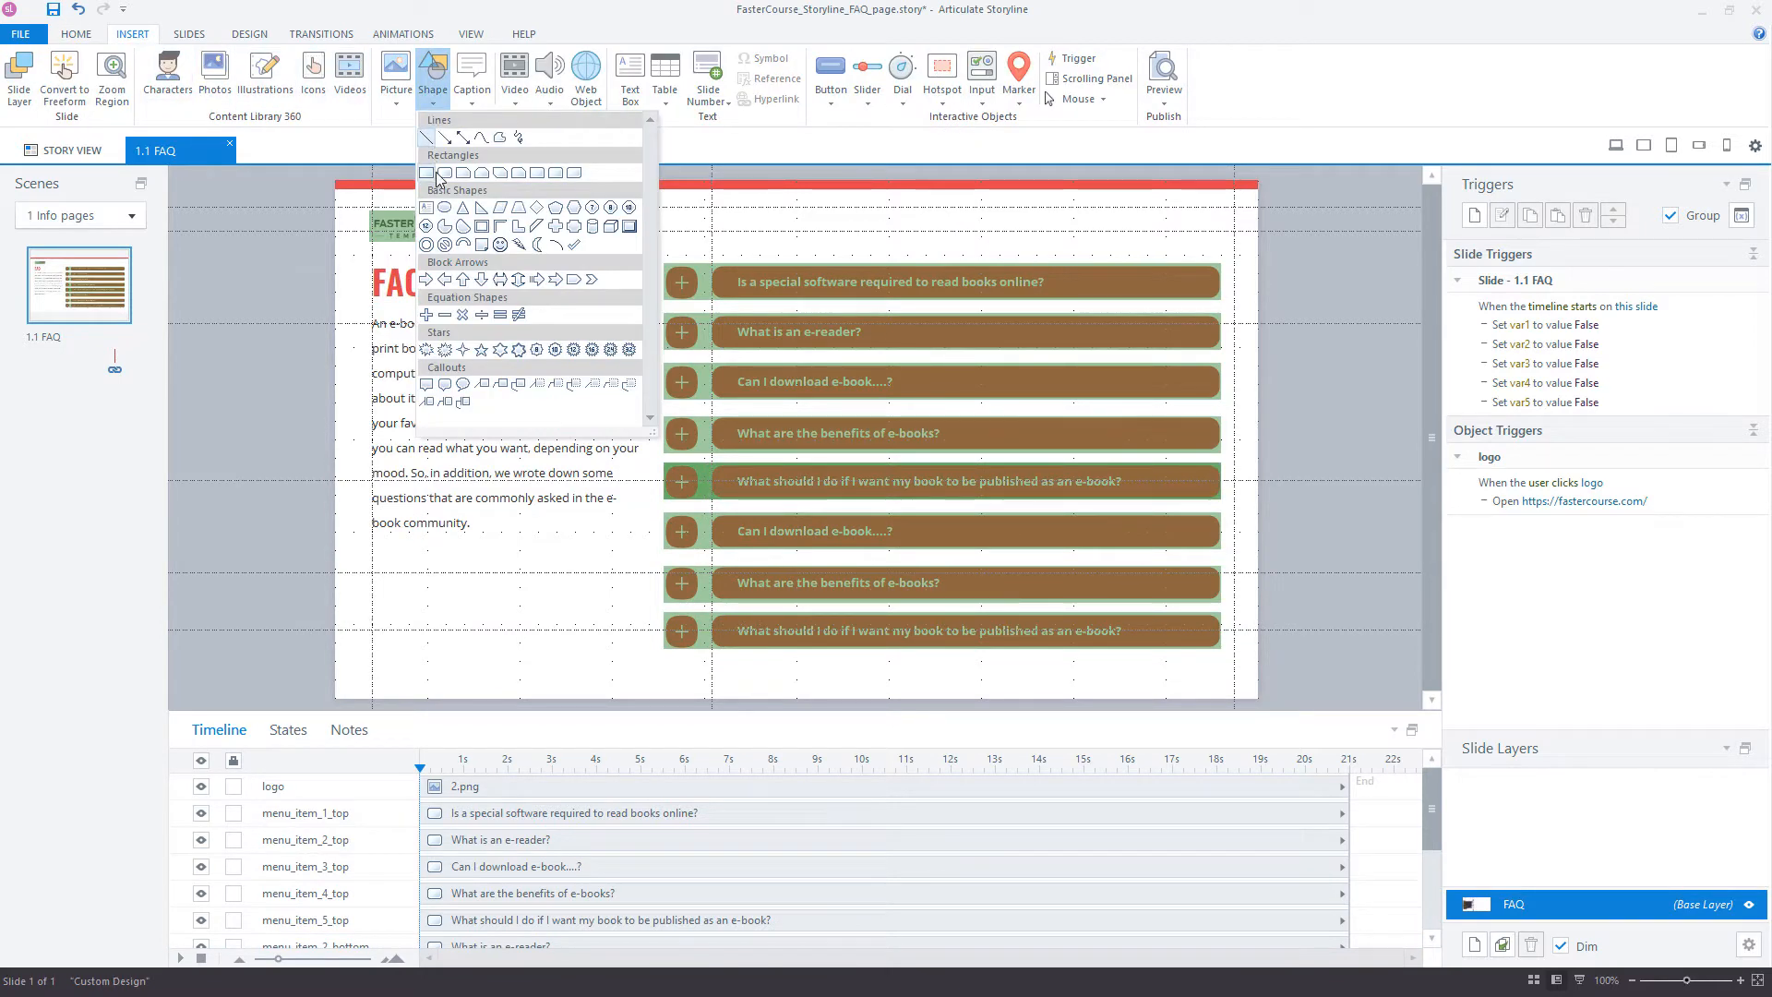
{"action": "left_click", "coordinate": [430, 174]}
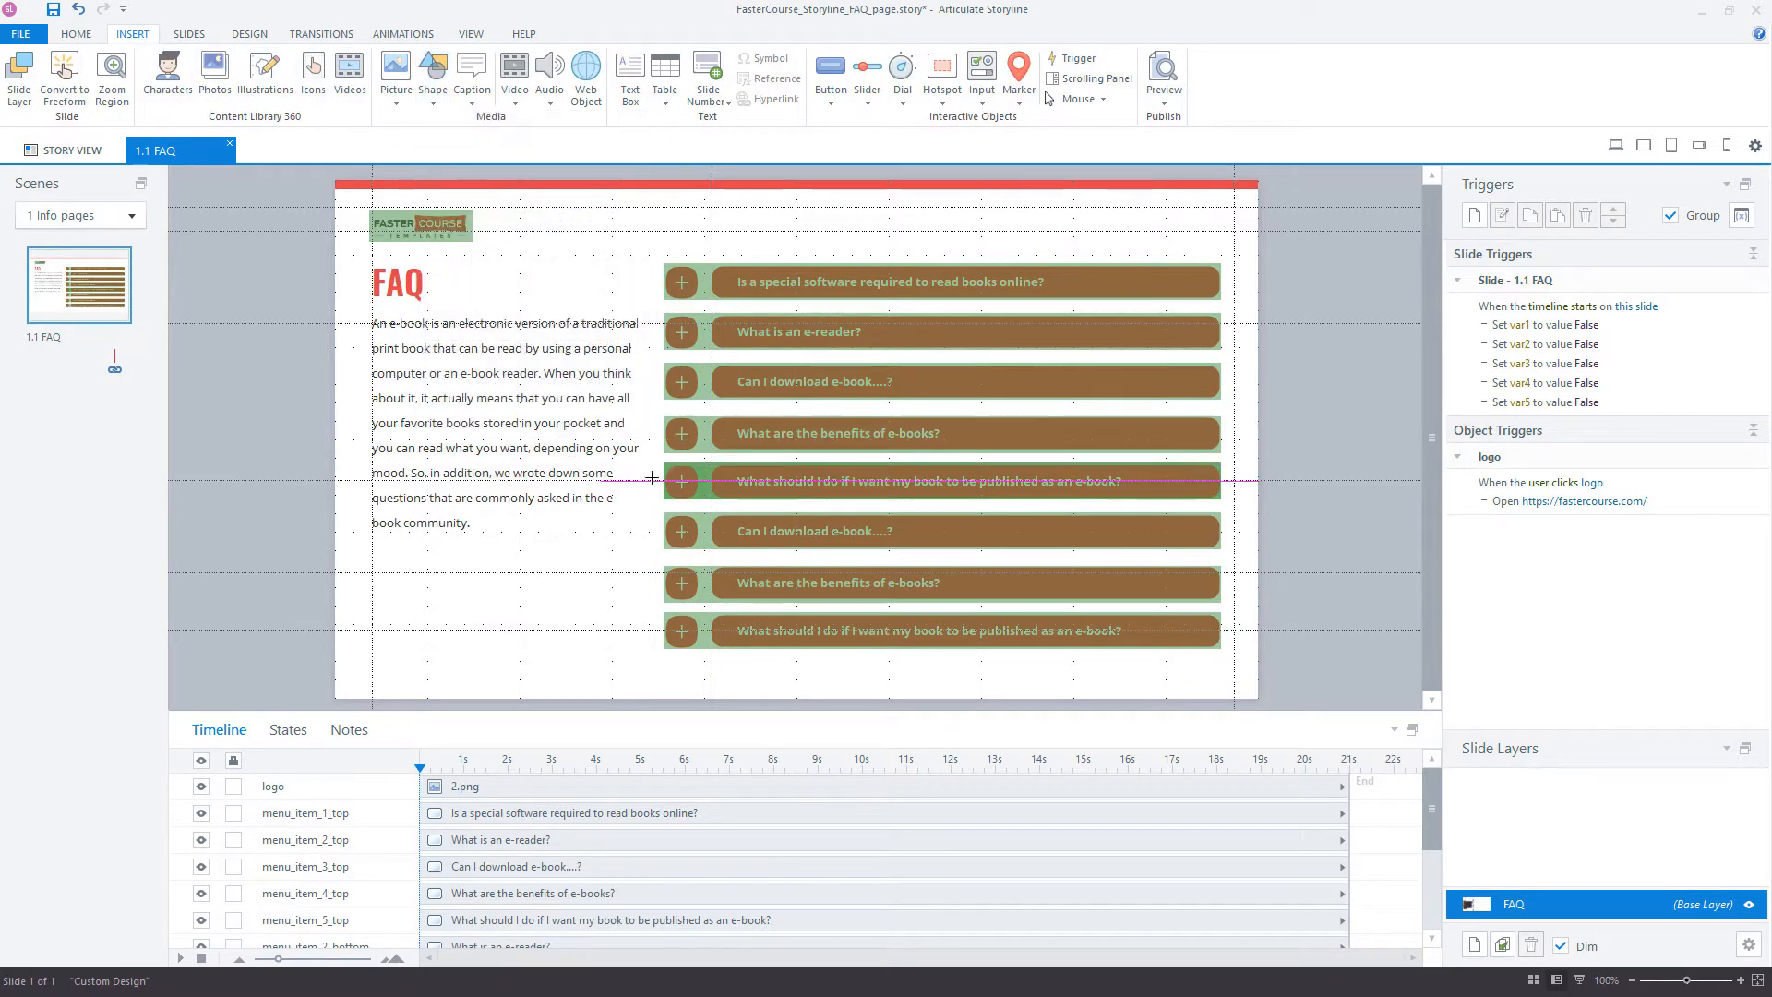
{"action": "mouse_move", "coordinate": [655, 459]}
{"action": "left_mouse_down"}
{"action": "mouse_move", "coordinate": [1250, 673]}
{"action": "mouse_move", "coordinate": [1233, 661]}
{"action": "left_mouse_up"}
Step: Give the rectangle a white fill and no visible outline
{"action": "left_click", "coordinate": [599, 34]}
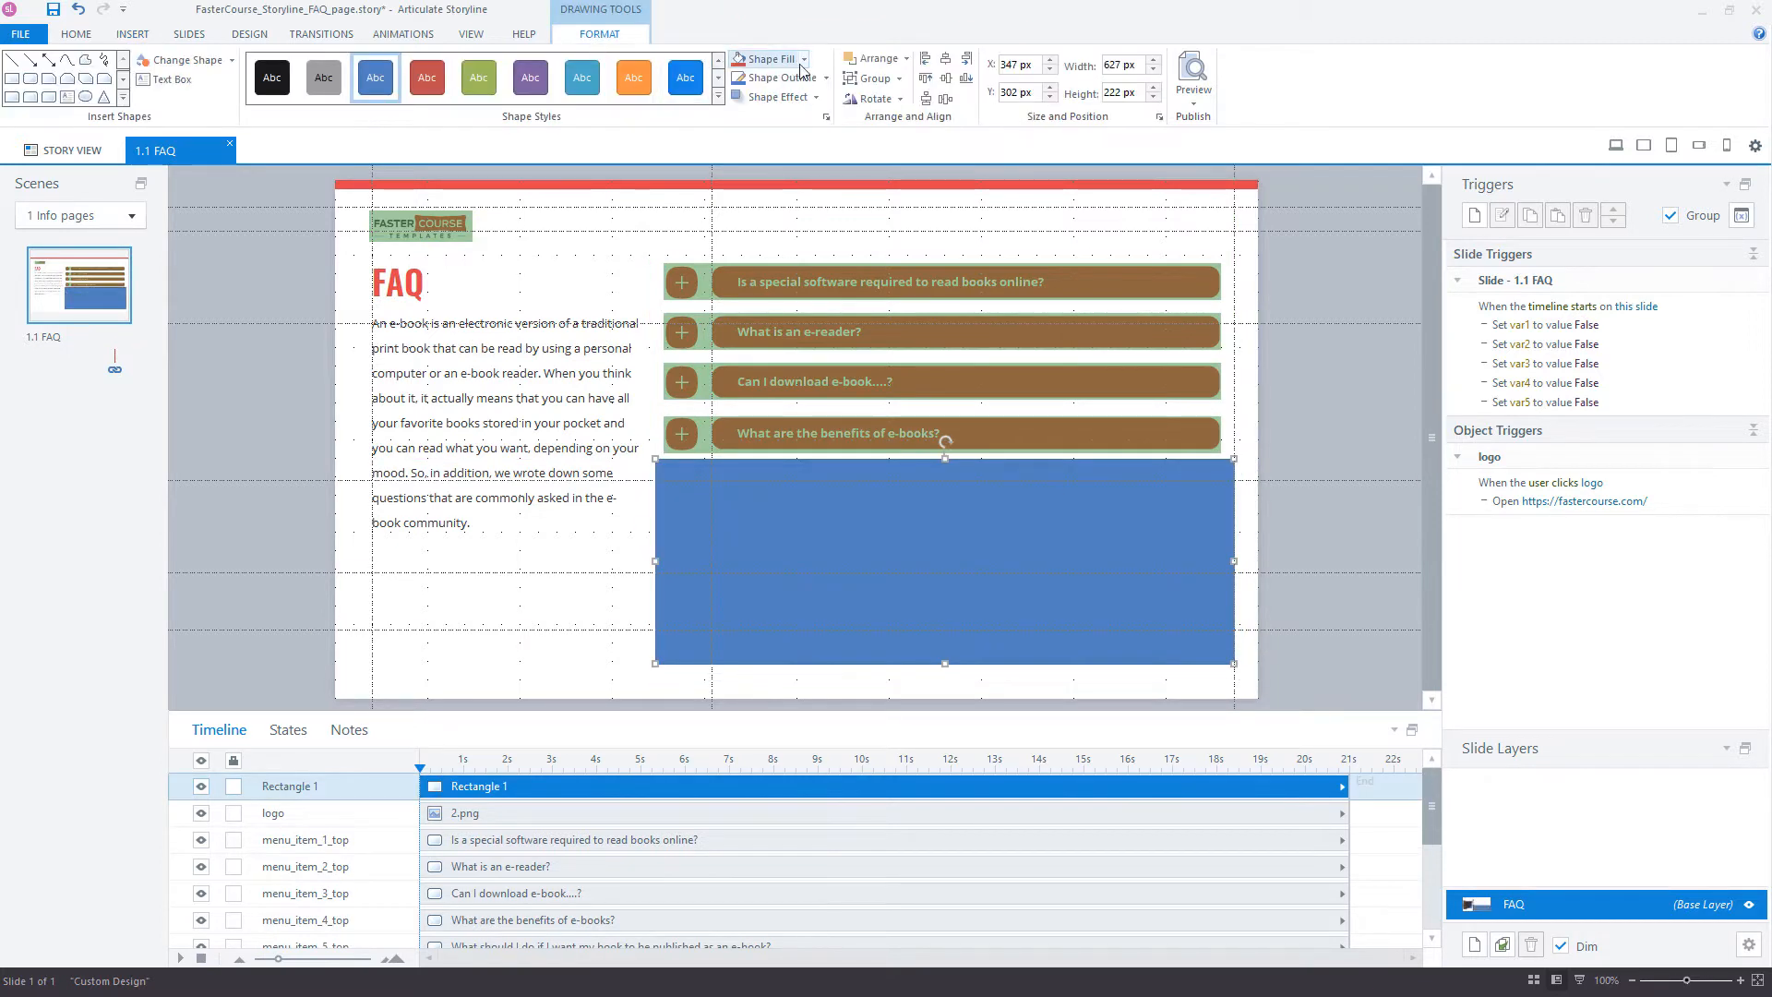
{"action": "left_click", "coordinate": [804, 59]}
{"action": "left_click", "coordinate": [785, 235]}
{"action": "left_click", "coordinate": [815, 79]}
{"action": "left_click", "coordinate": [758, 232]}
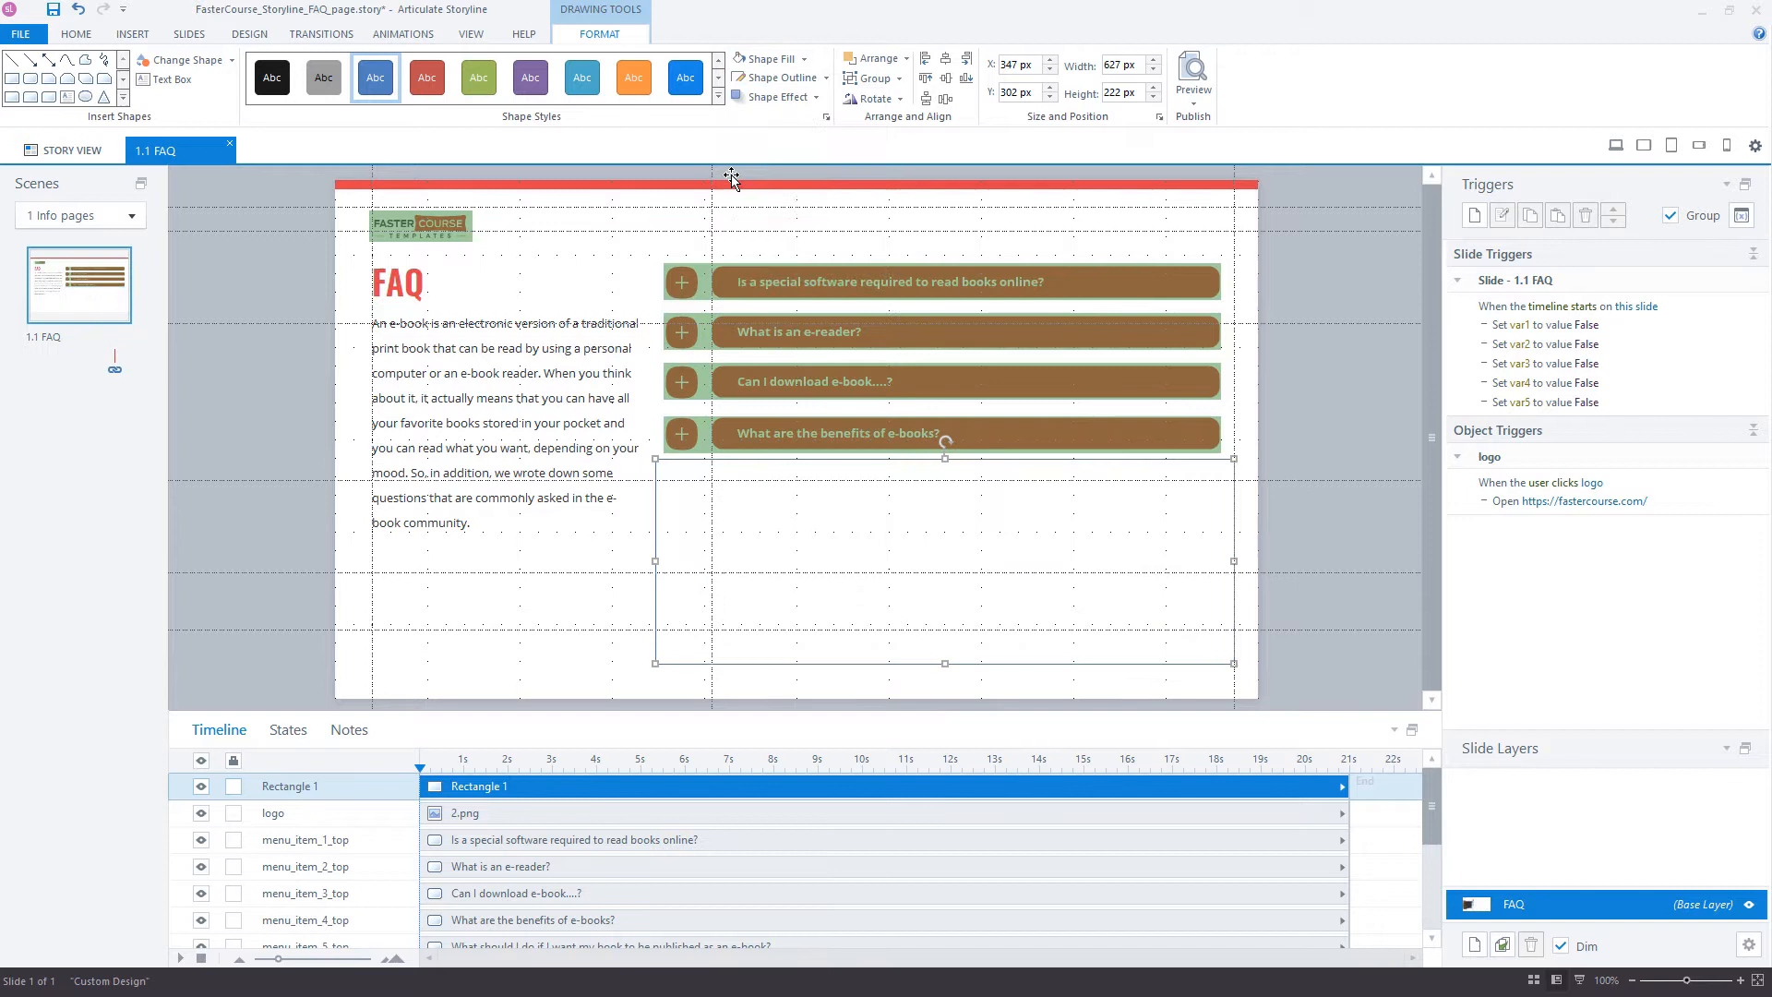
Step: Rename the rectangle Overlay and place it in the timeline between menu_item_5_top and menu_item_2_bottom
{"action": "double_click", "coordinate": [293, 786]}
{"action": "type", "text": "Overlay"}
{"action": "key", "text": "Return"}
{"action": "left_click_drag", "start_coordinate": [475, 788], "coordinate": [456, 876]}
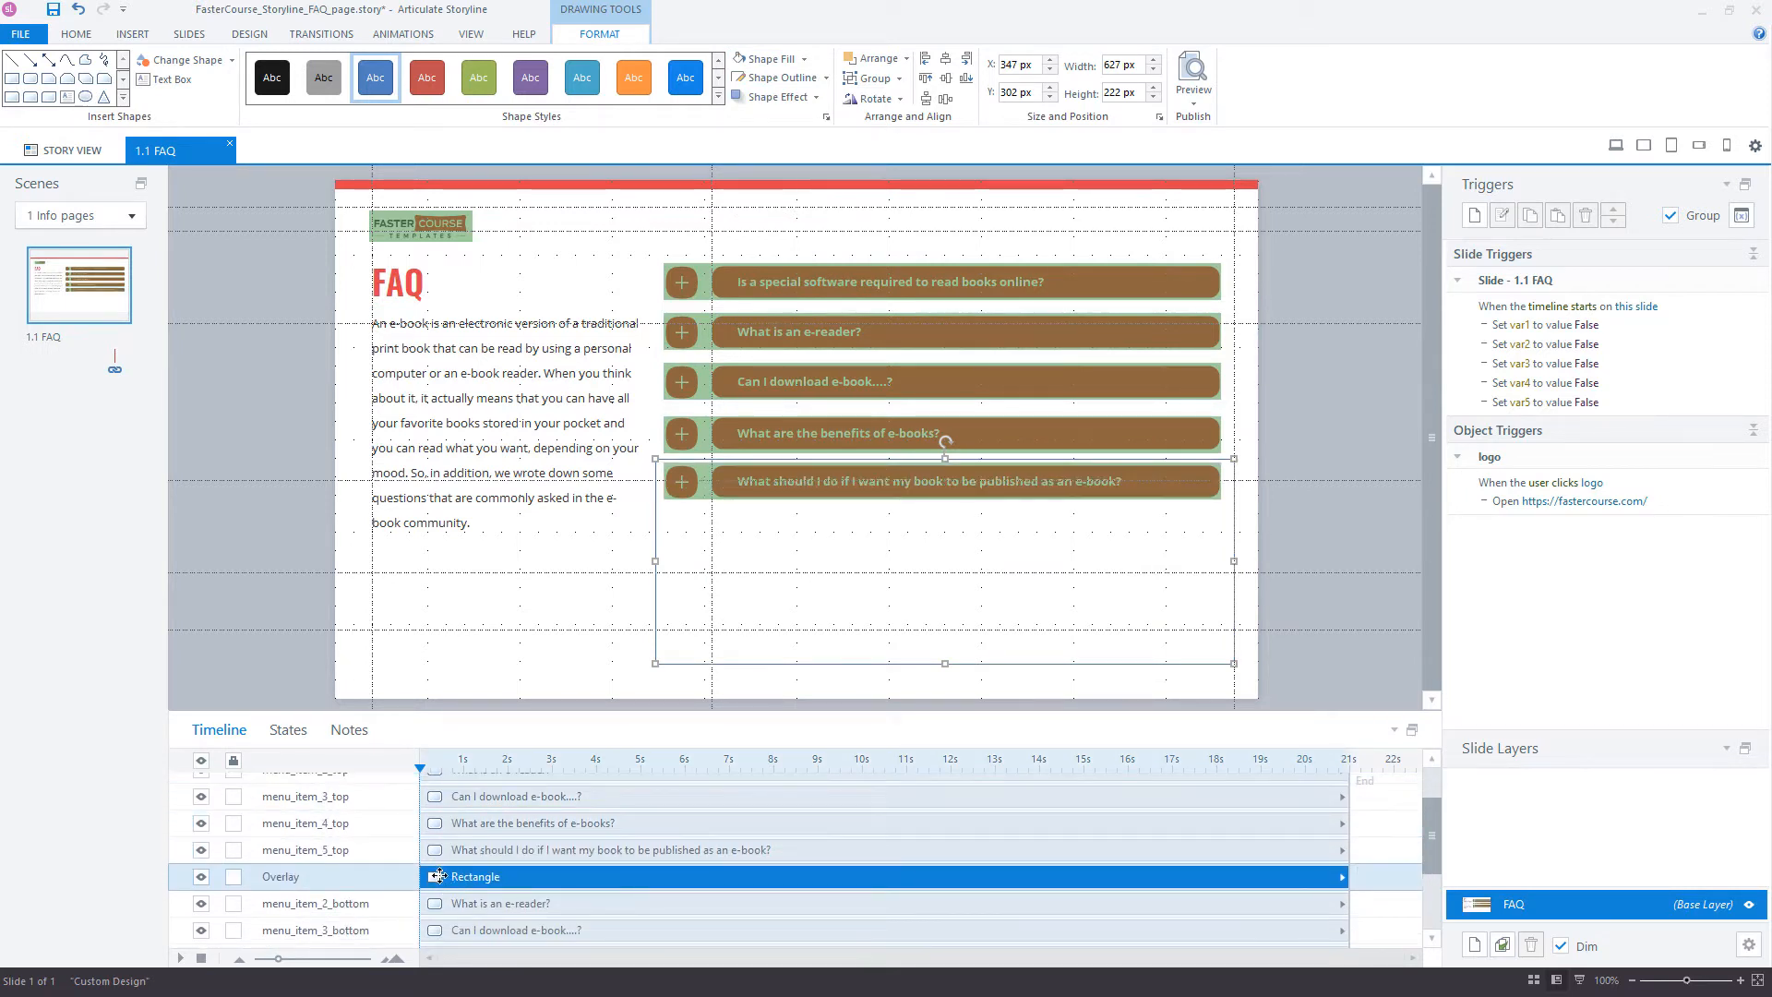
{"action": "left_click", "coordinate": [295, 472]}
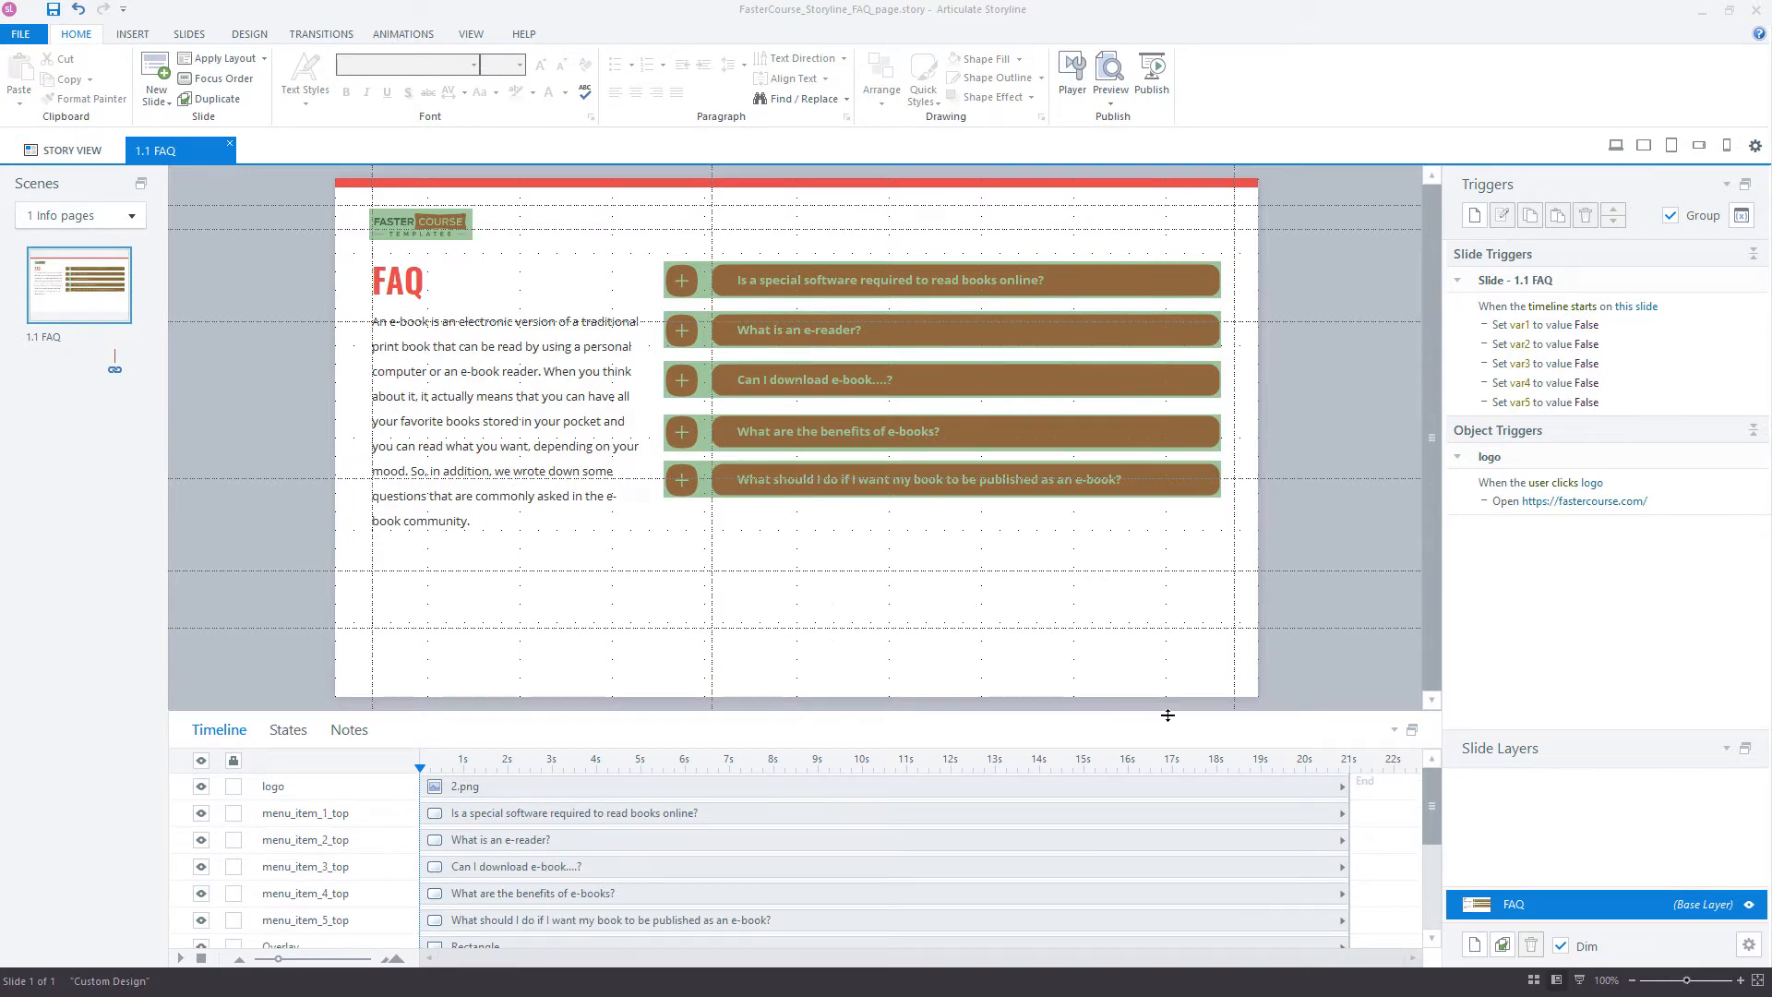
Step: Add a new slide layer named menu1
{"action": "left_click", "coordinate": [1474, 945]}
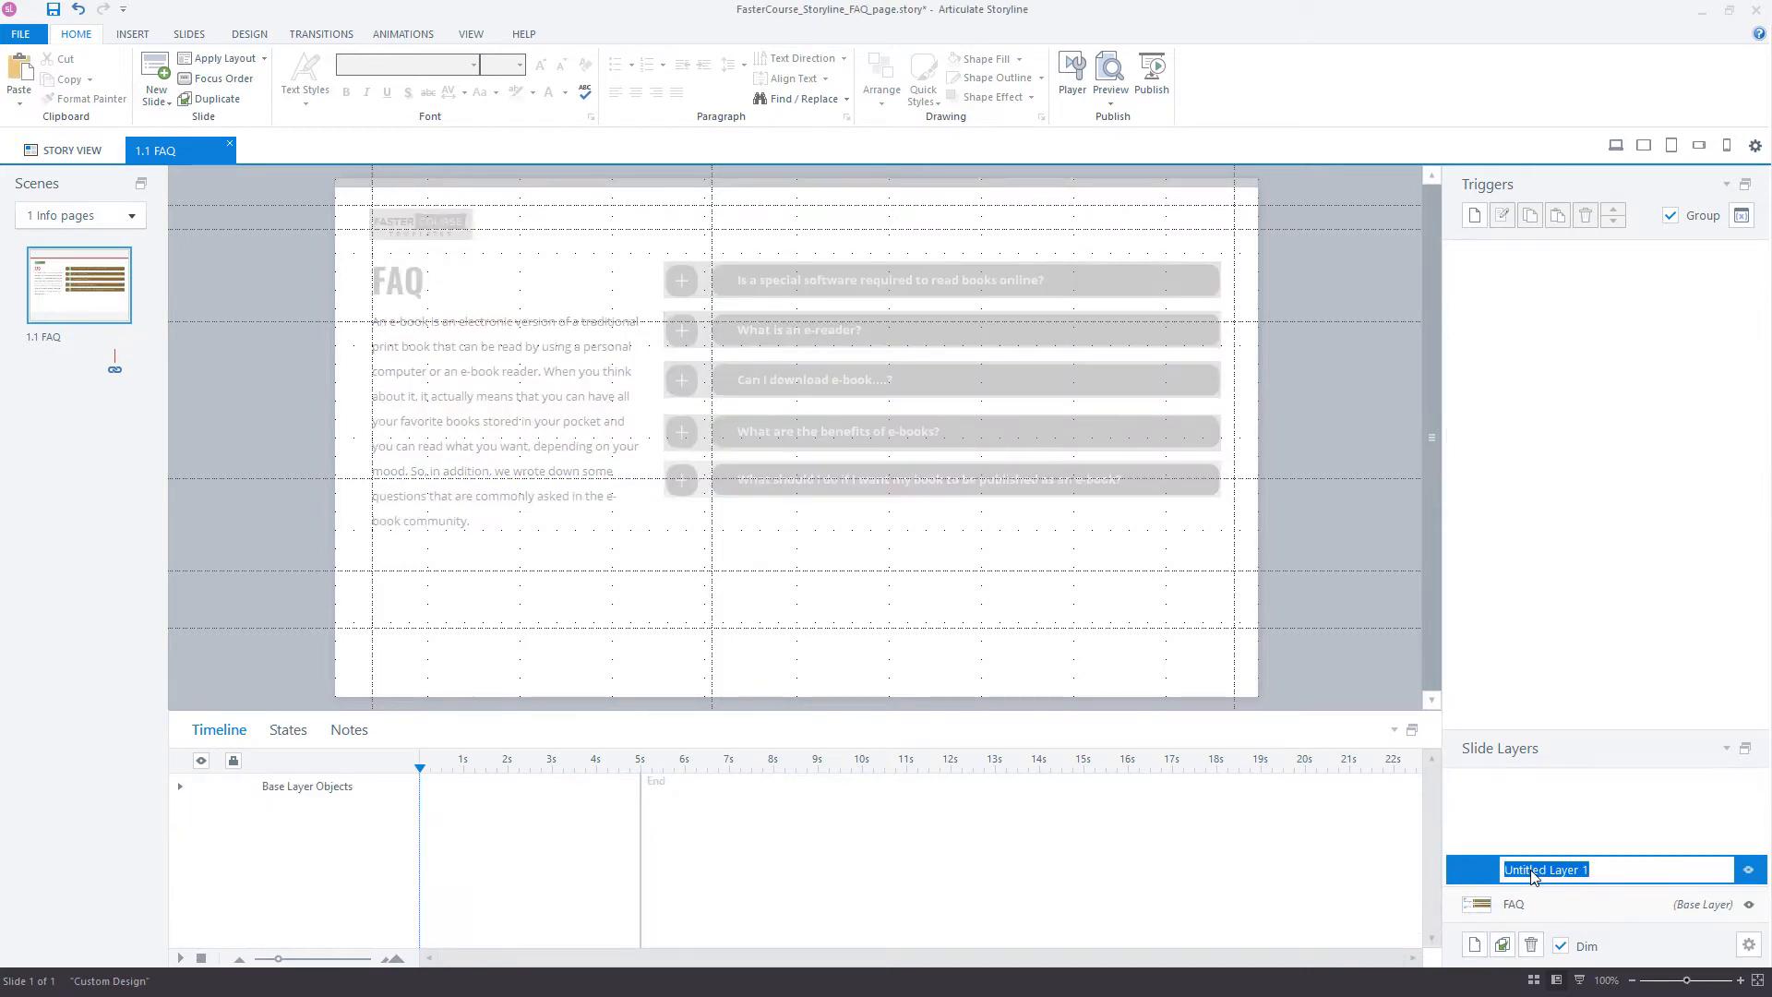
{"action": "type", "text": "menu1"}
{"action": "key", "text": "Return"}
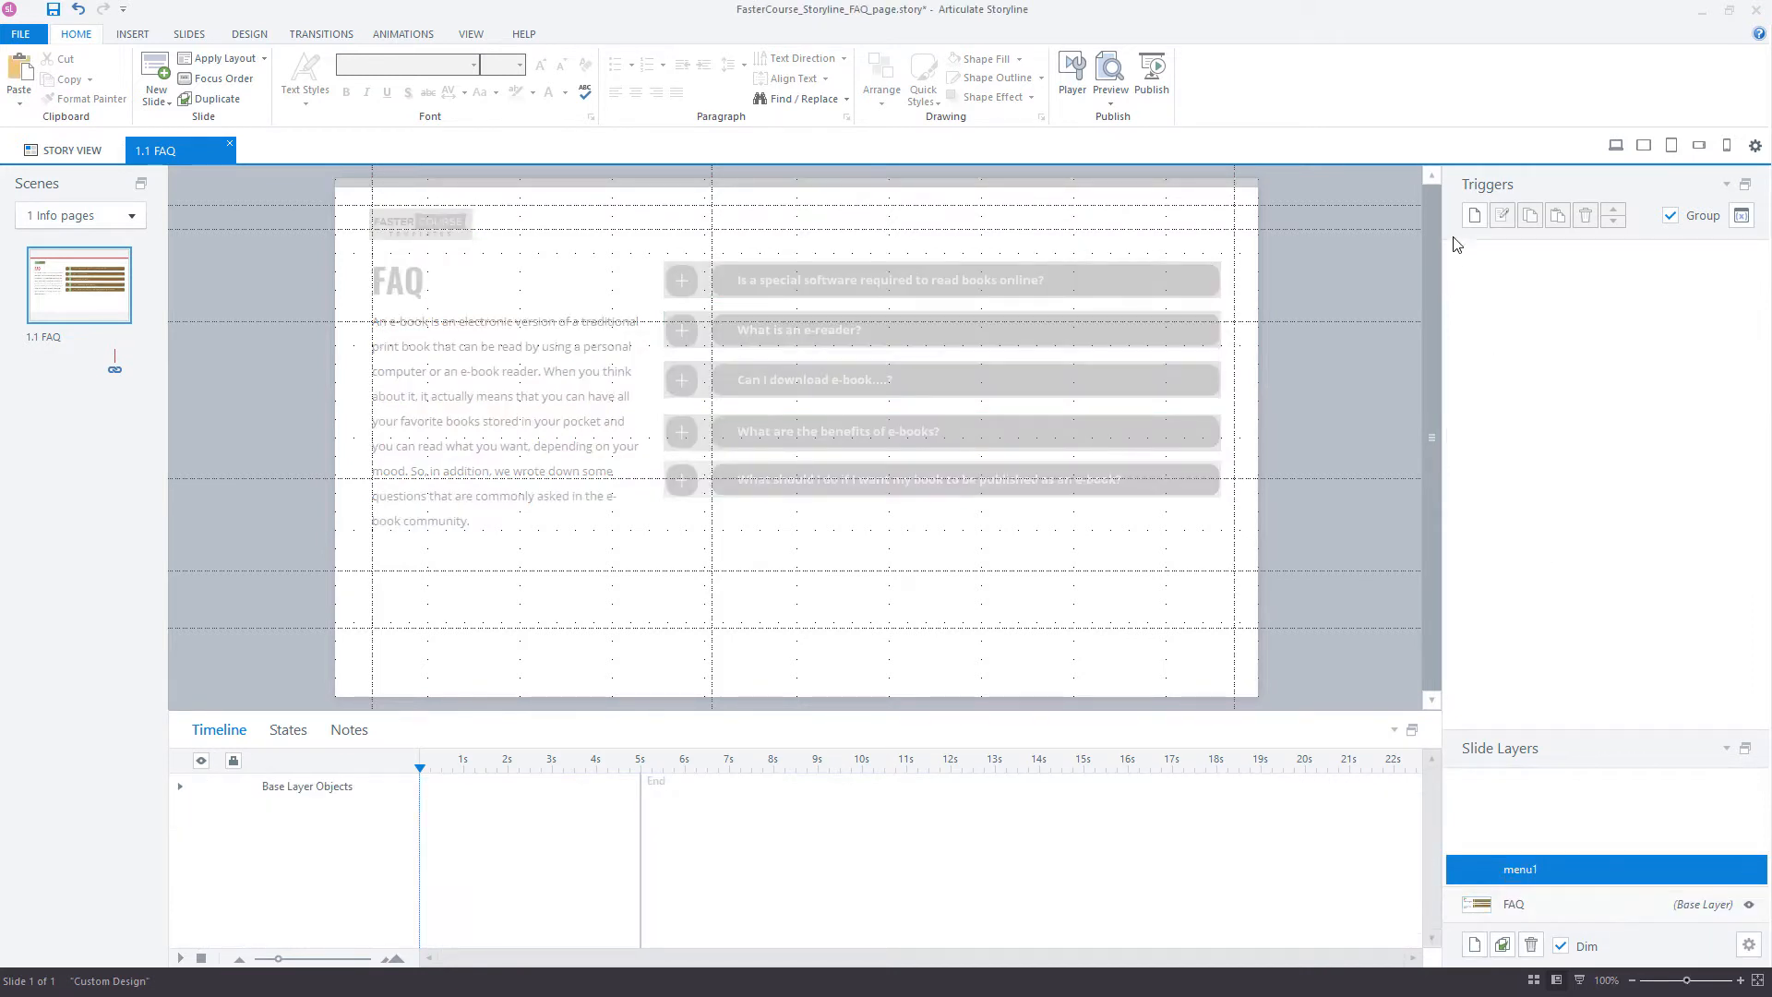
Step: Add a trigger setting var1 to True when the timeline starts on the menu1 layer, and return to the FAQ base layer
{"action": "left_click", "coordinate": [1474, 215]}
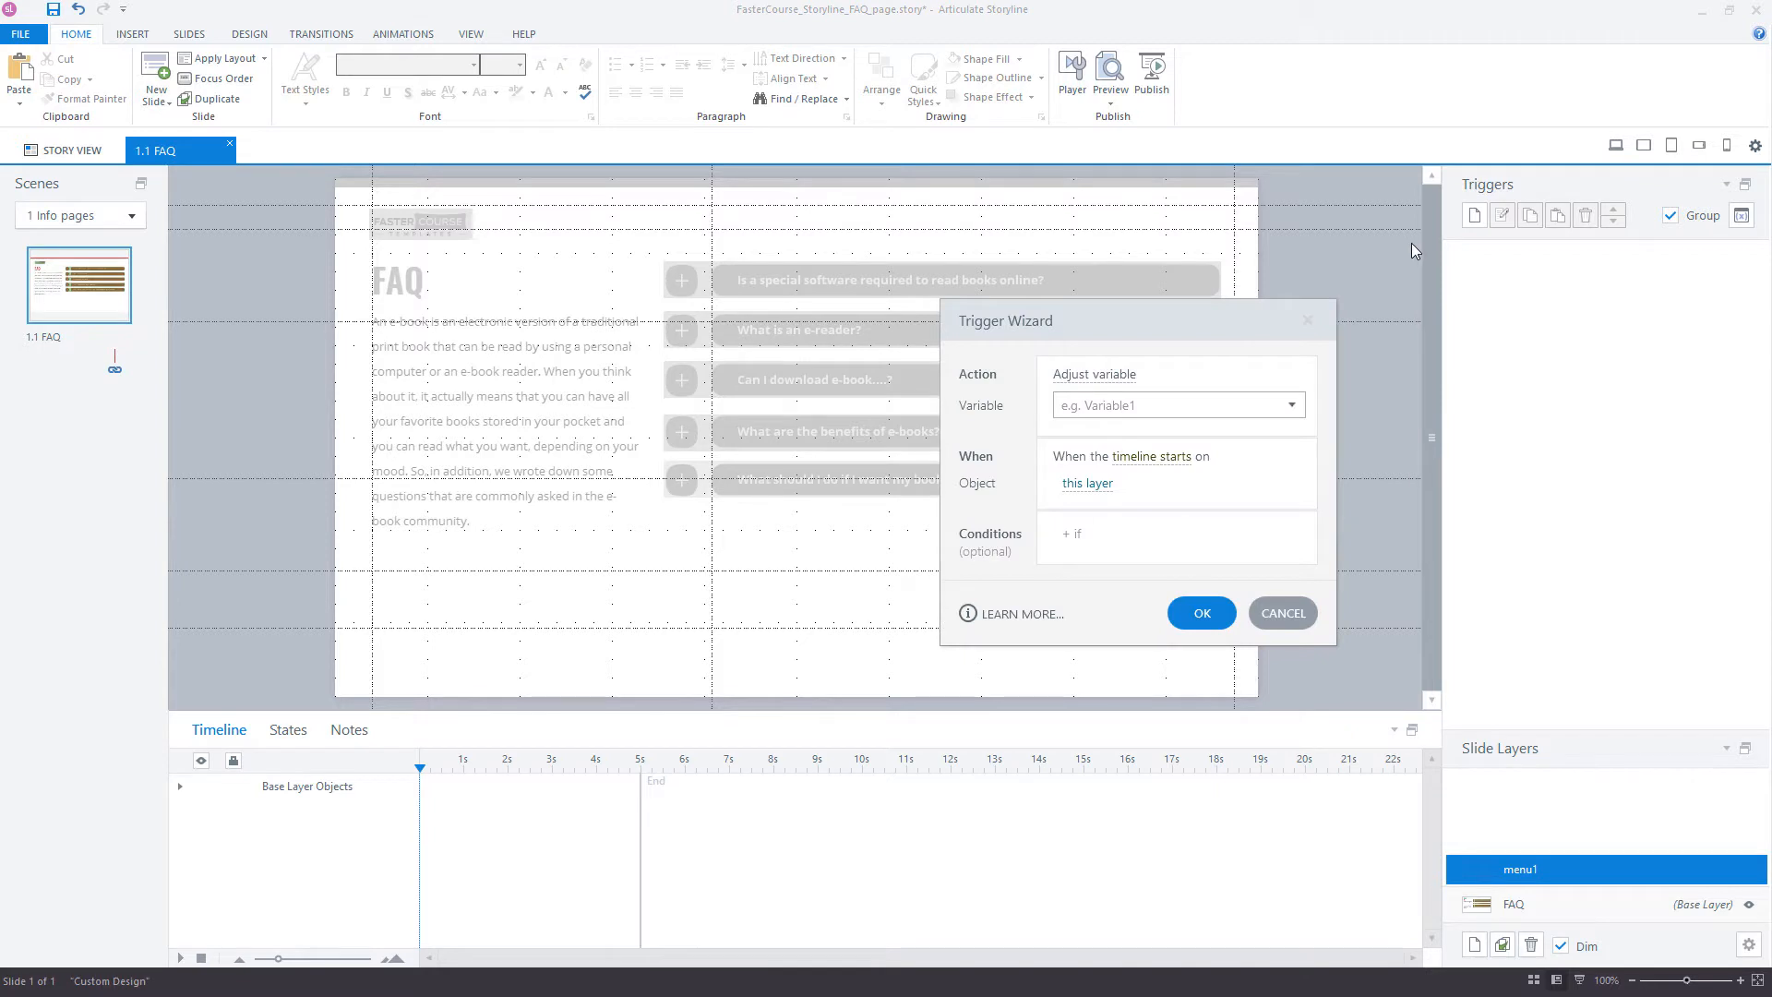
{"action": "left_click", "coordinate": [1291, 405]}
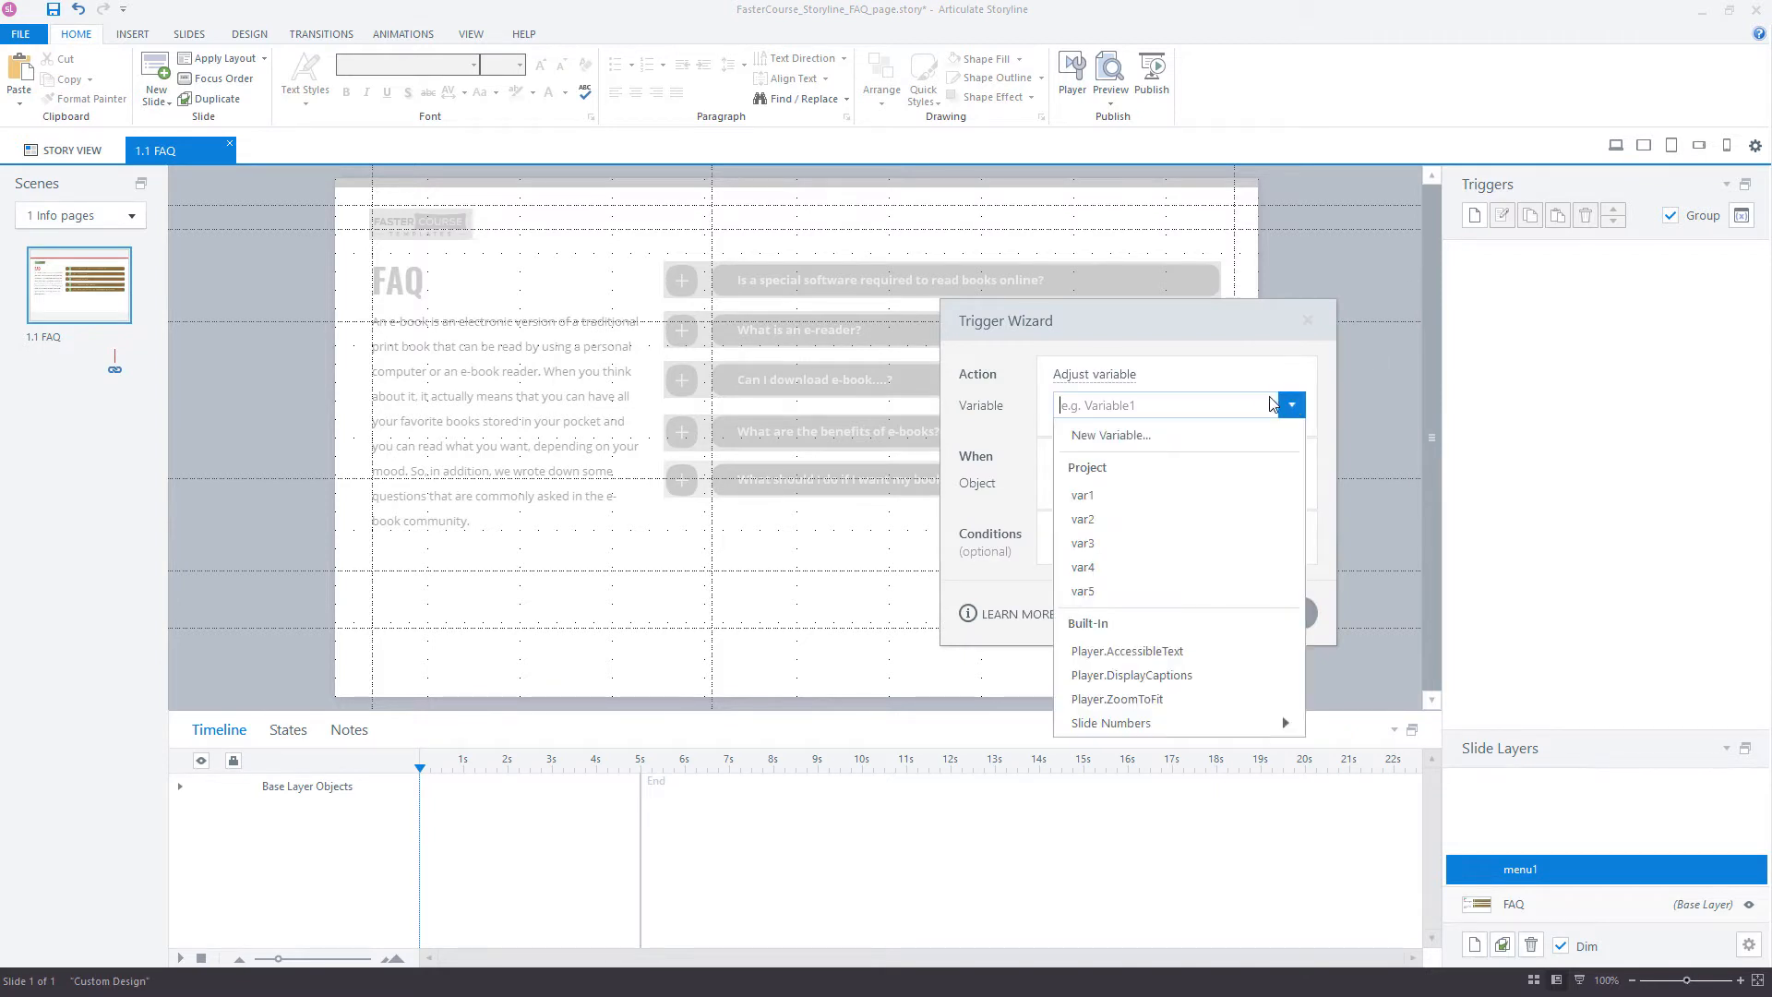
{"action": "left_click", "coordinate": [1253, 496]}
{"action": "left_click", "coordinate": [1202, 604]}
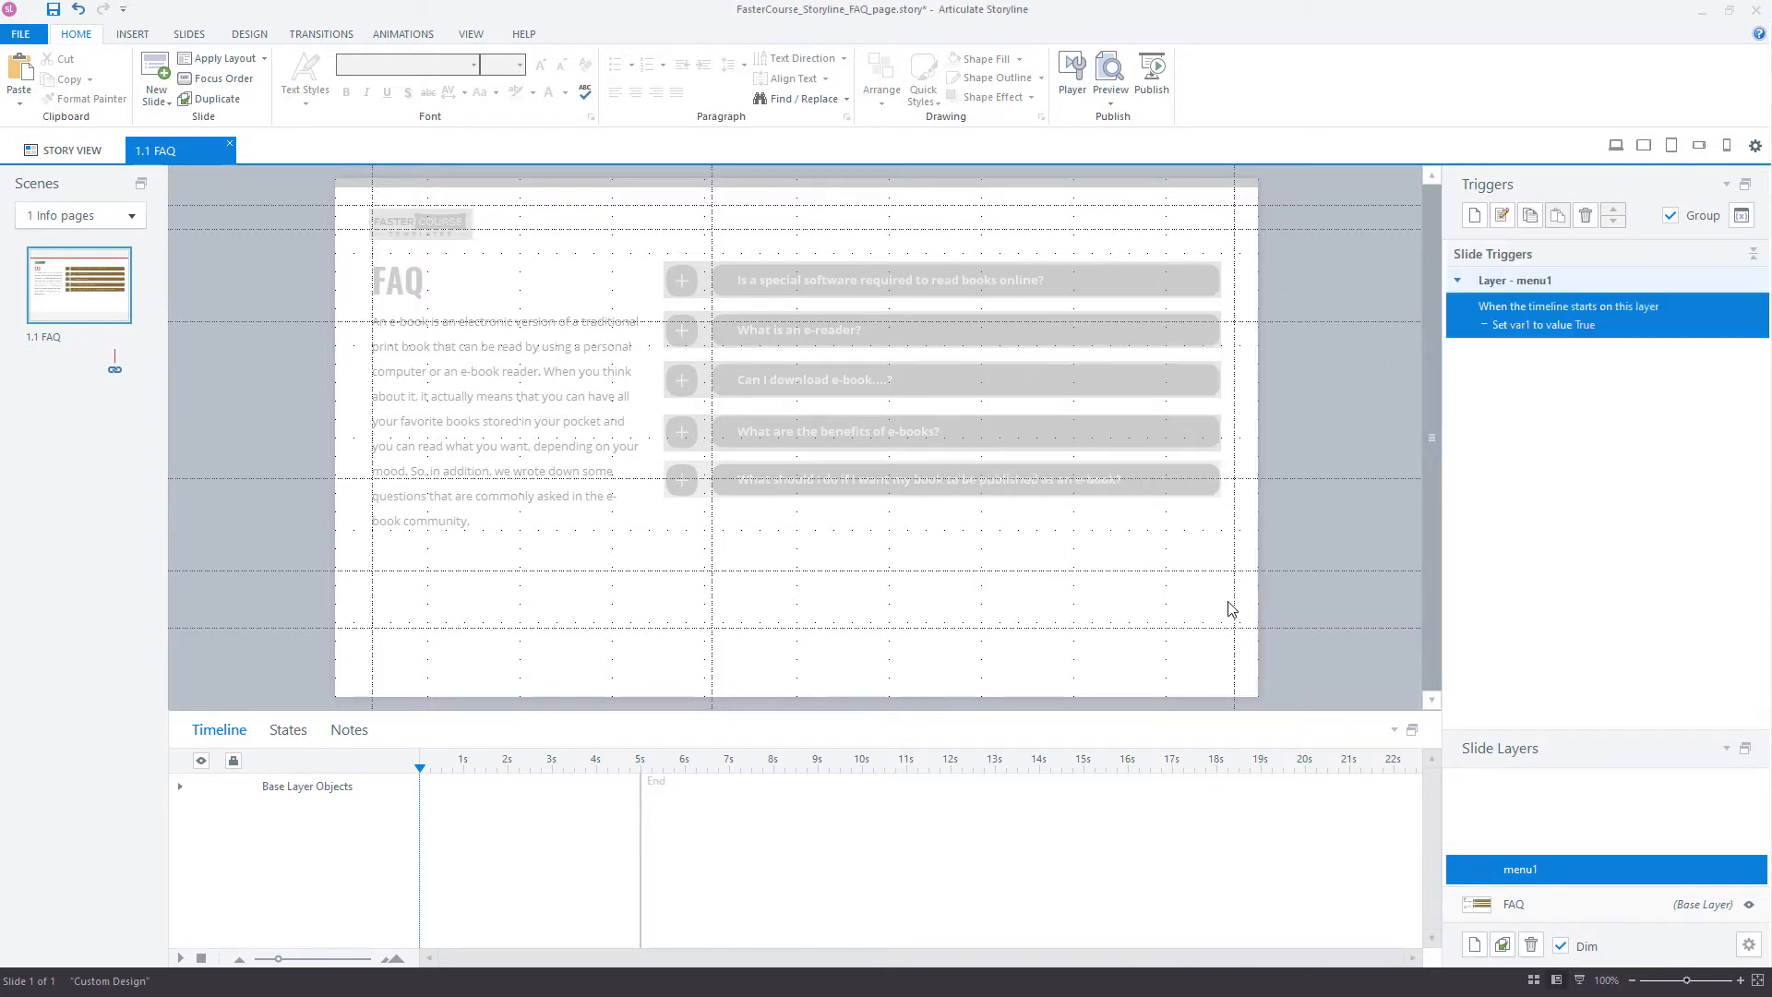
{"action": "left_click", "coordinate": [1513, 904]}
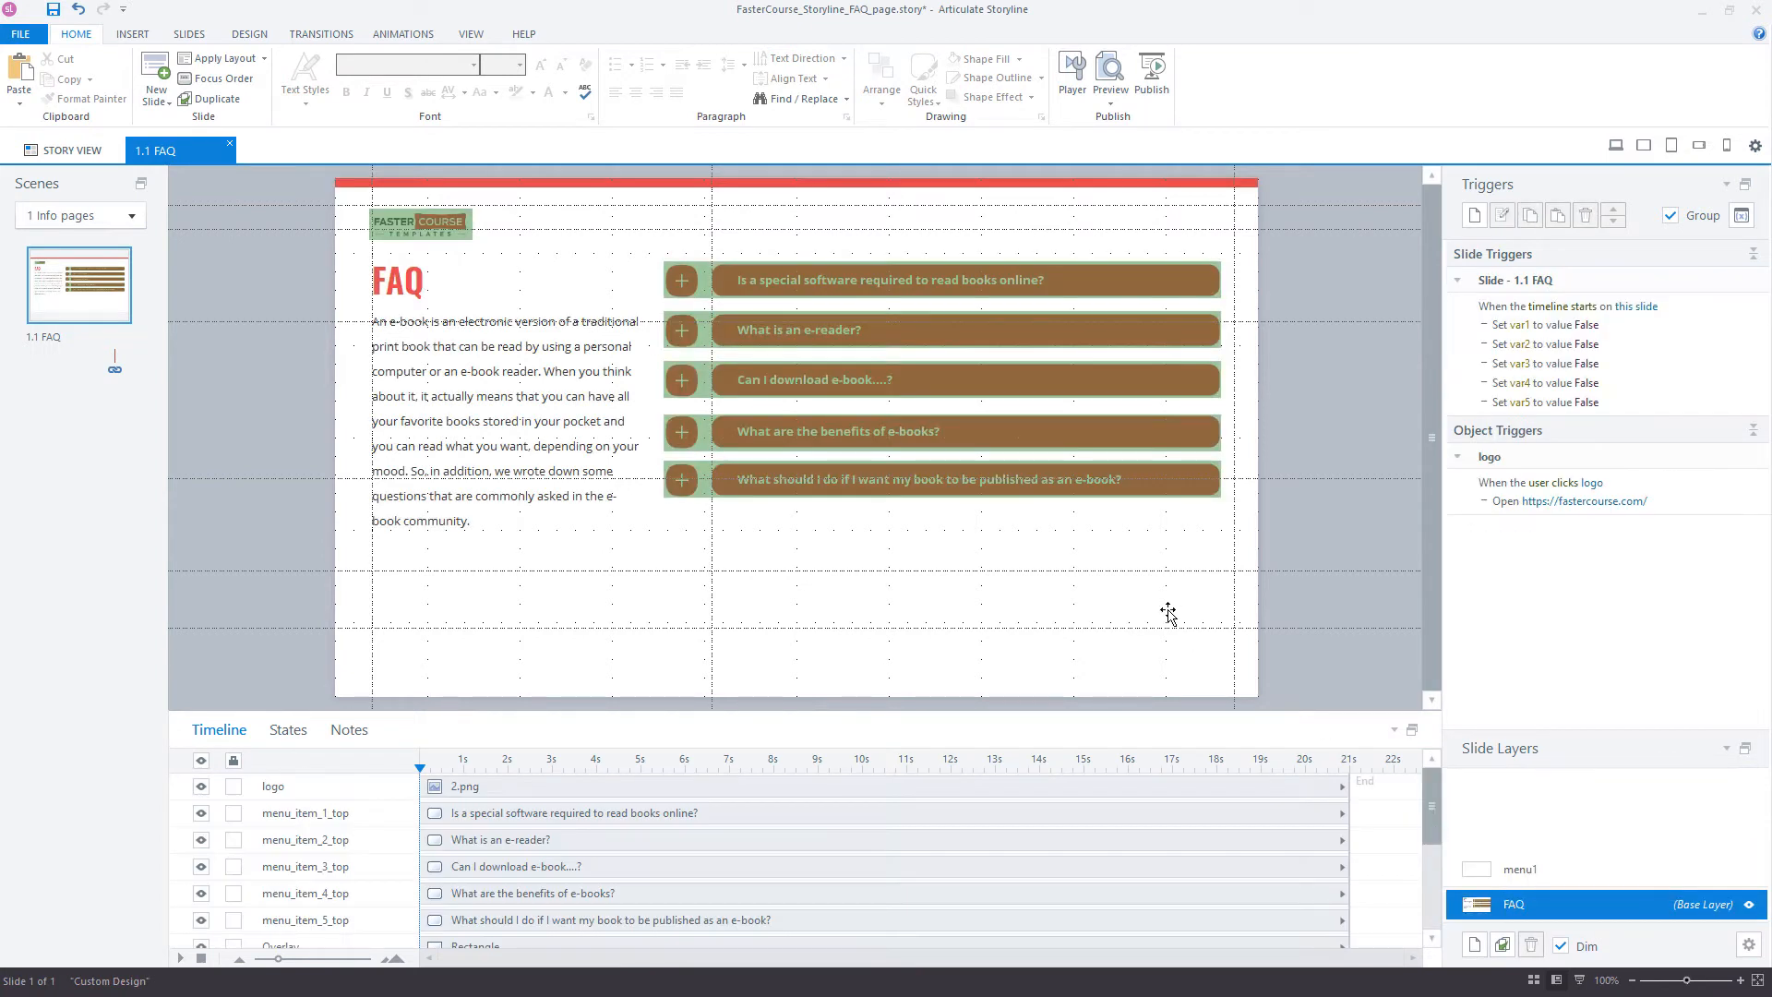
Step: Copy the first question bar from the FAQ base layer and paste it onto the menu1 layer
{"action": "left_click", "coordinate": [794, 270]}
{"action": "right_click", "coordinate": [794, 267]}
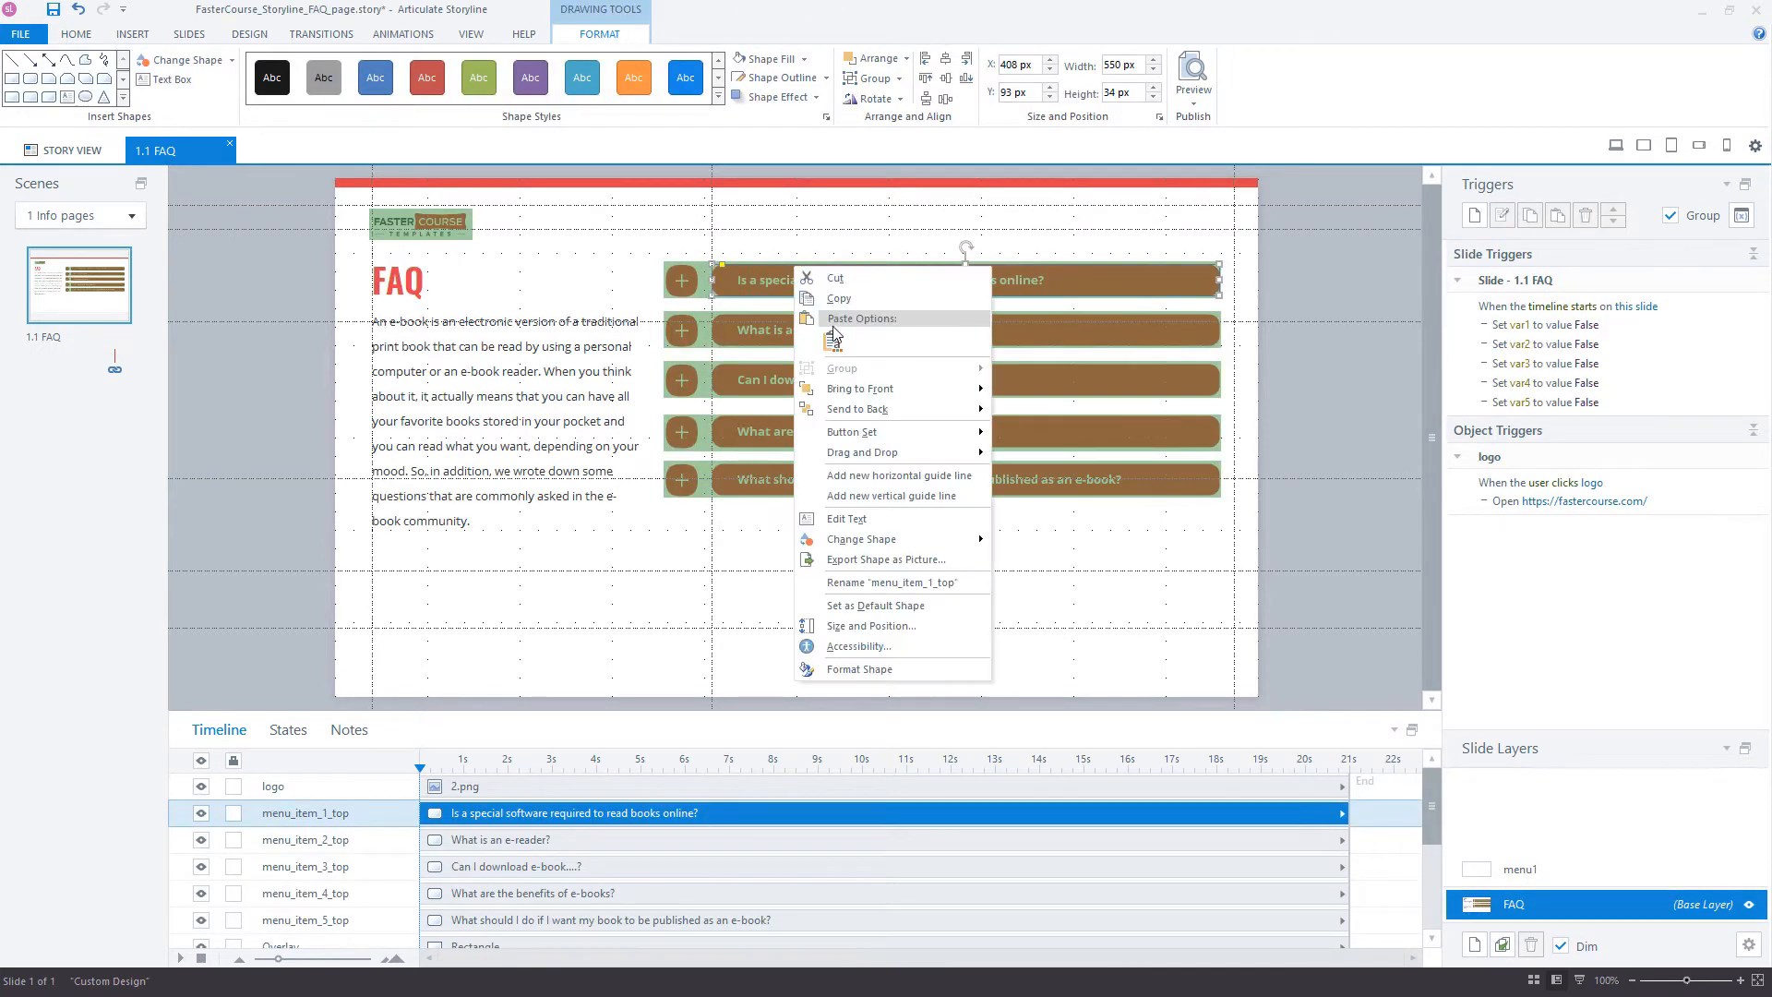
{"action": "left_click", "coordinate": [840, 313]}
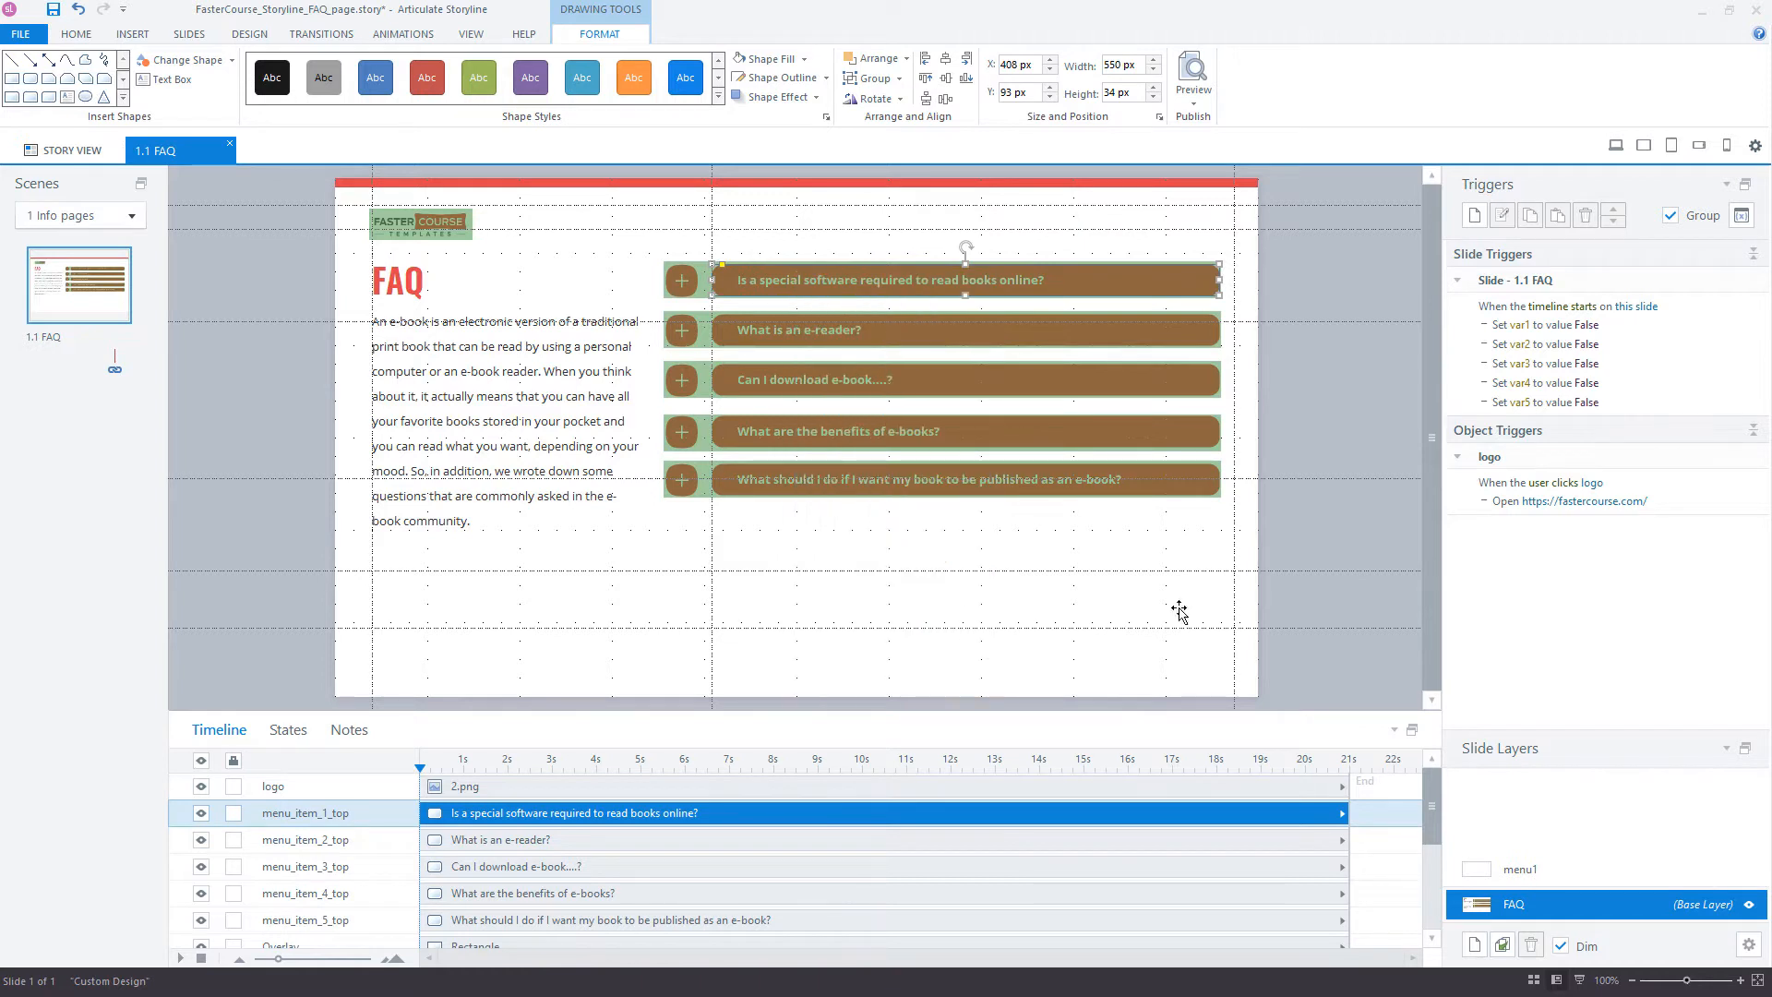
{"action": "left_click", "coordinate": [1533, 873]}
{"action": "right_click", "coordinate": [1305, 292]}
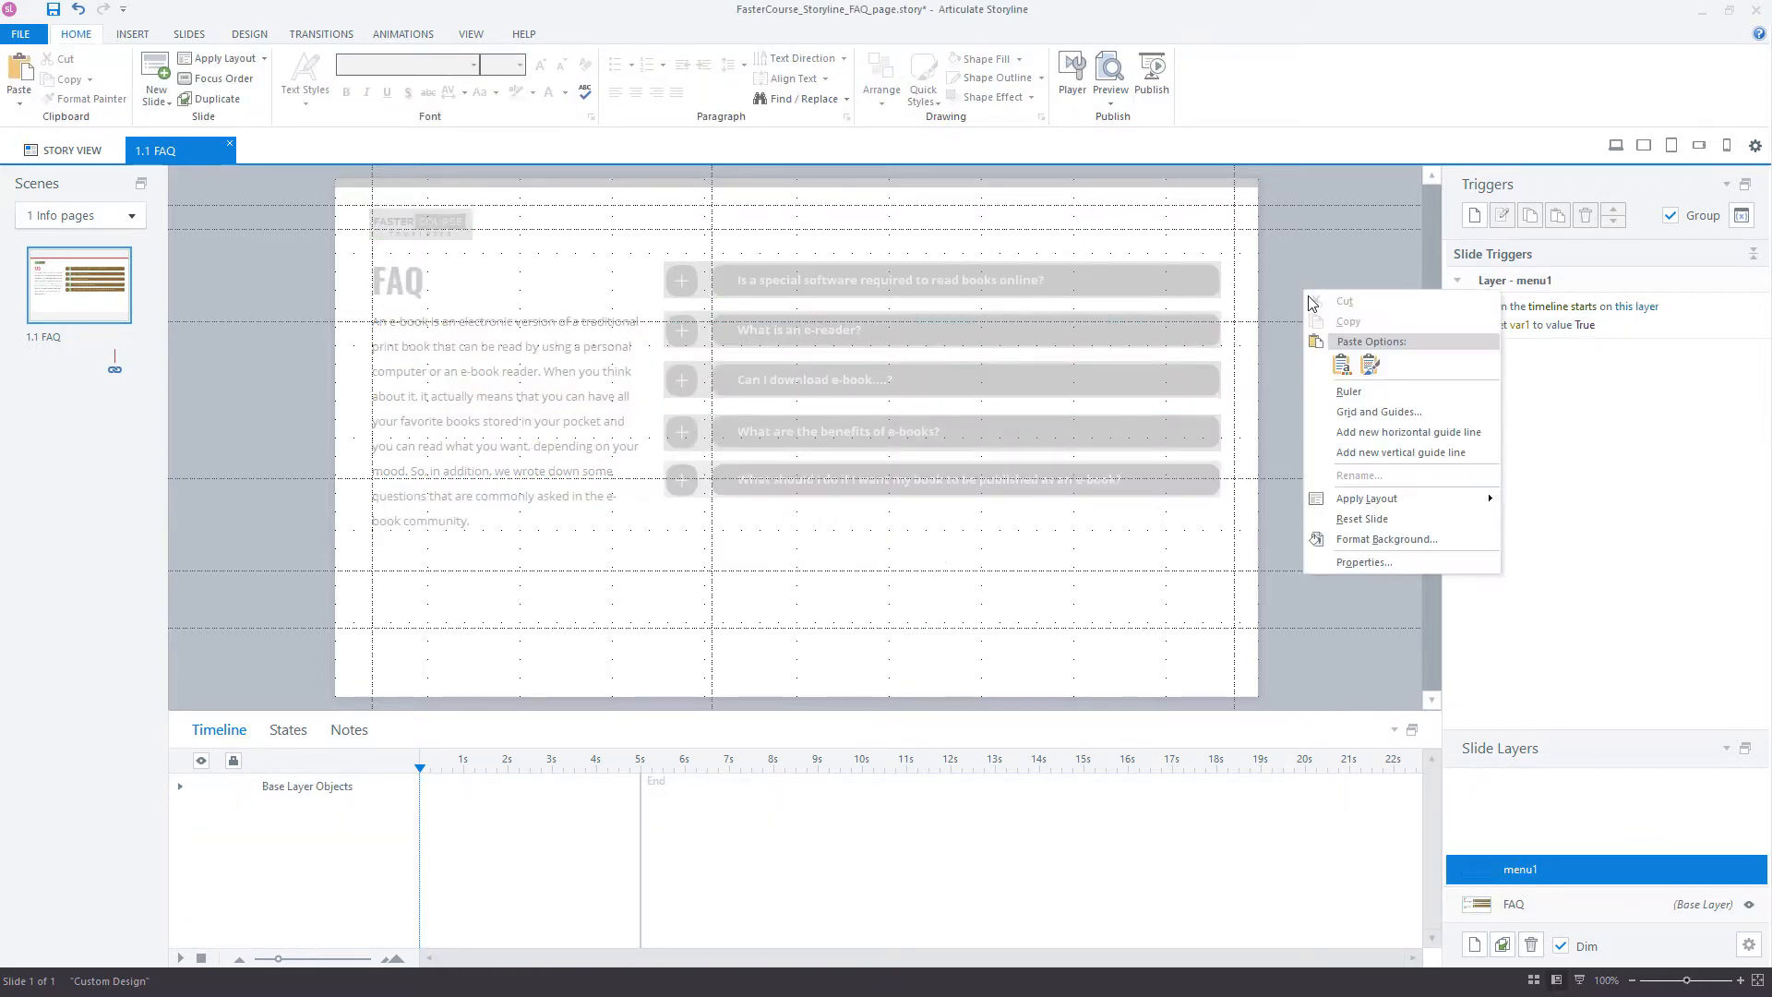
{"action": "left_click", "coordinate": [1342, 365]}
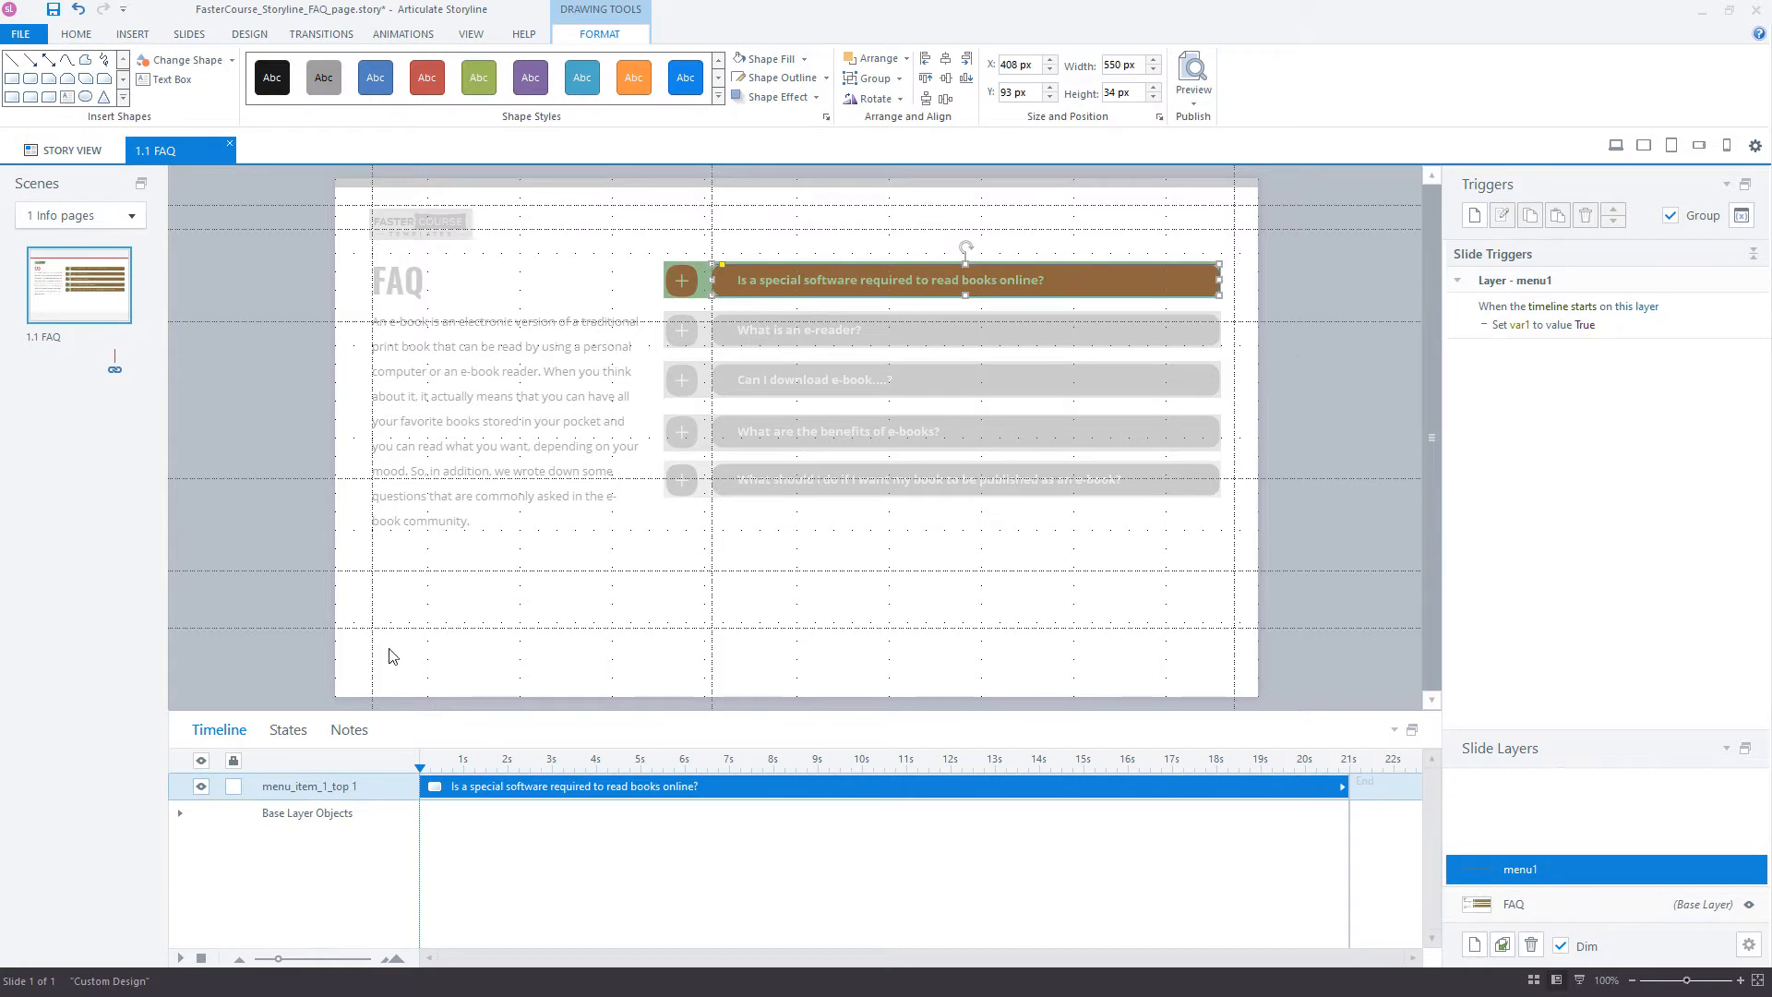
Step: Delete the pasted bar's Custom_visited state and change the plus sign in its Normal state to a minus
{"action": "left_click", "coordinate": [290, 731]}
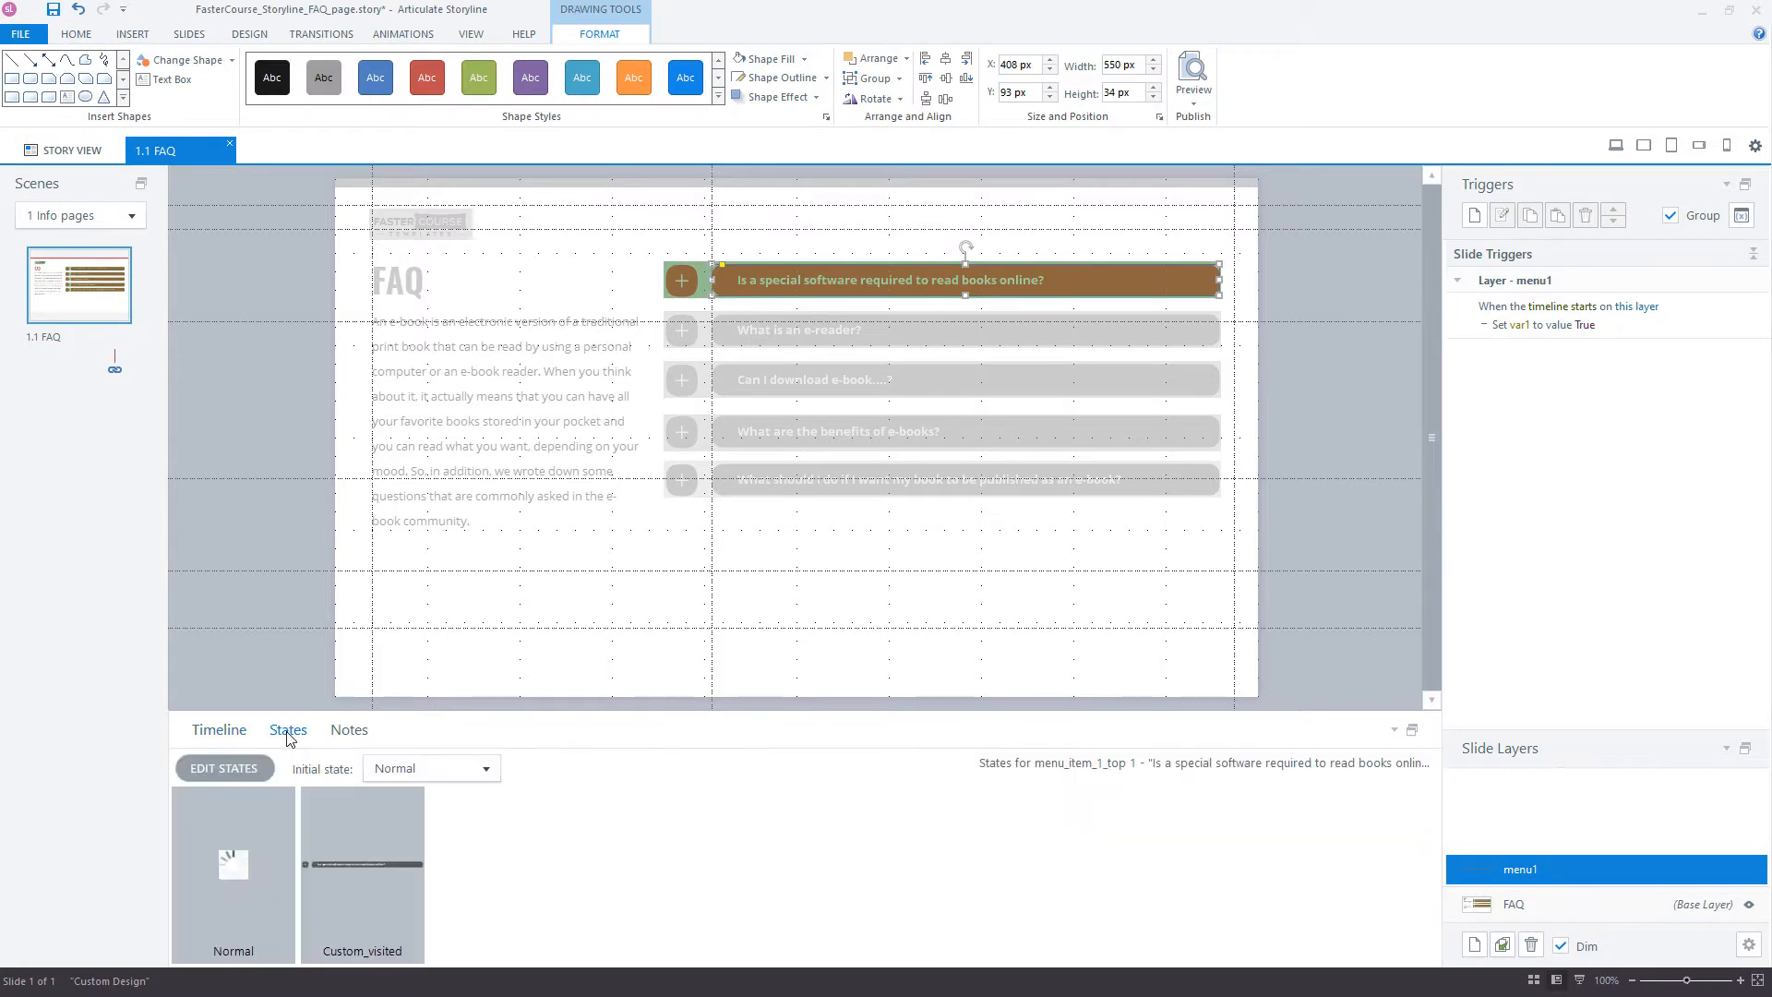
{"action": "left_click", "coordinate": [251, 770]}
{"action": "left_click", "coordinate": [315, 823]}
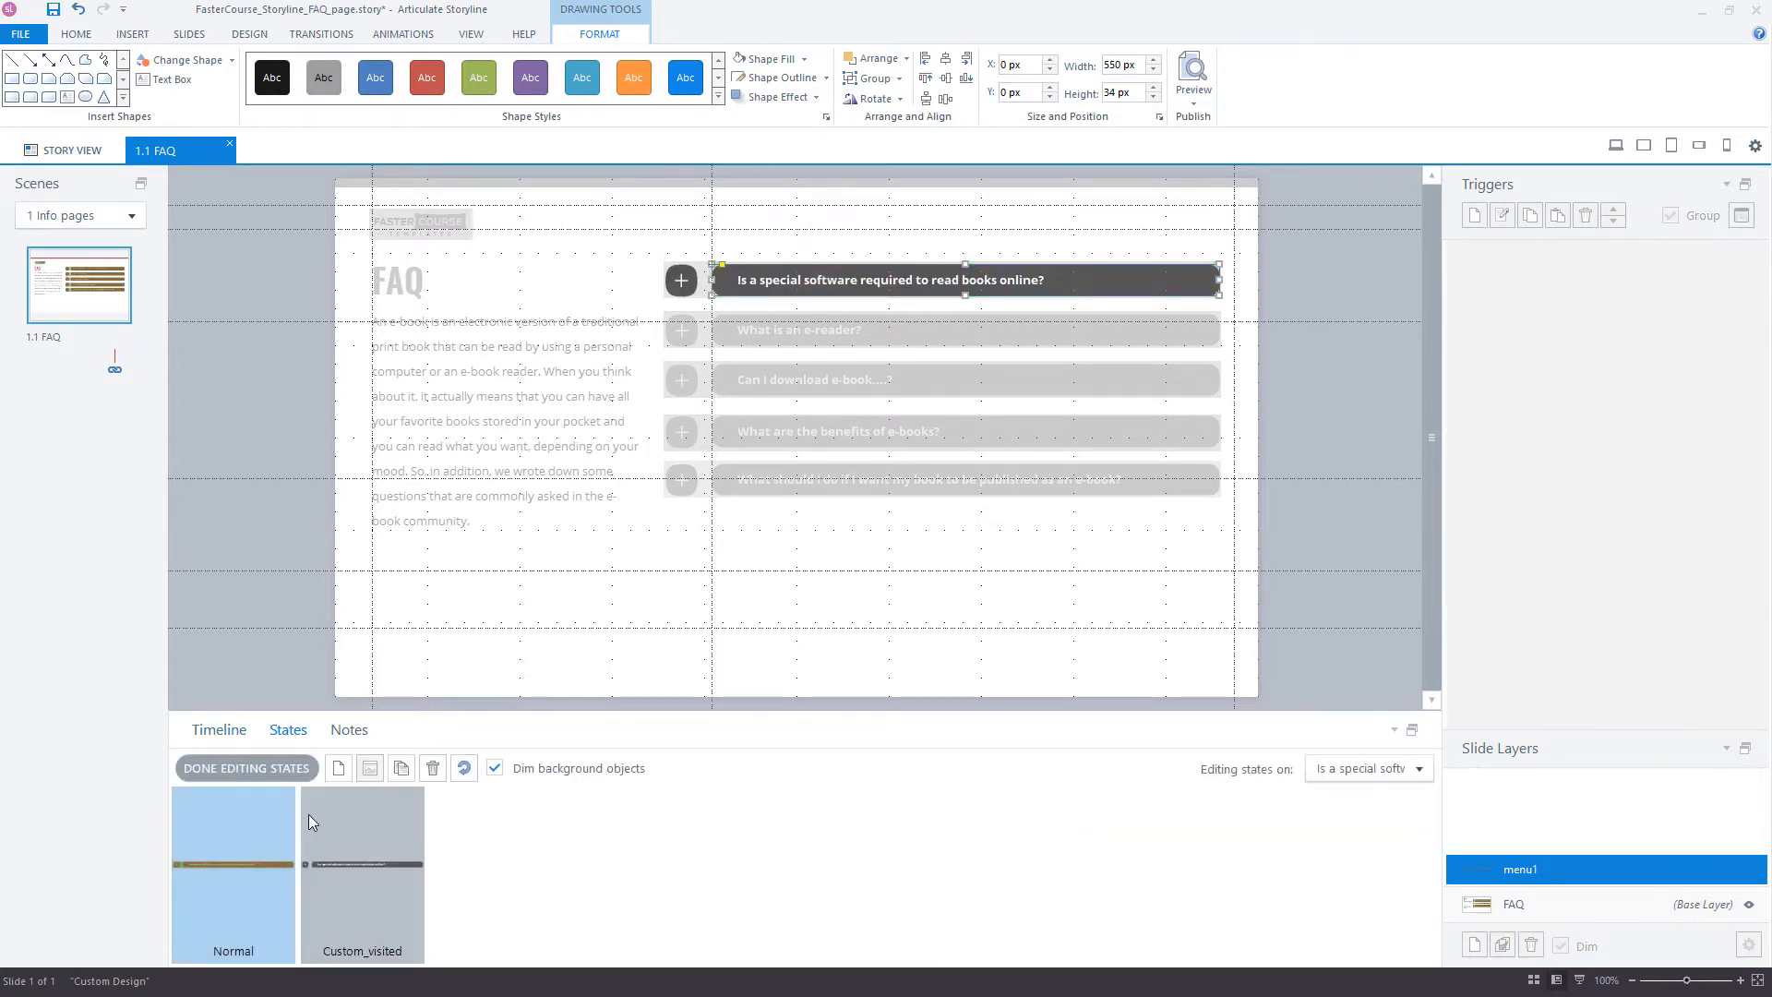
{"action": "left_click", "coordinate": [433, 768]}
{"action": "left_click", "coordinate": [881, 566]}
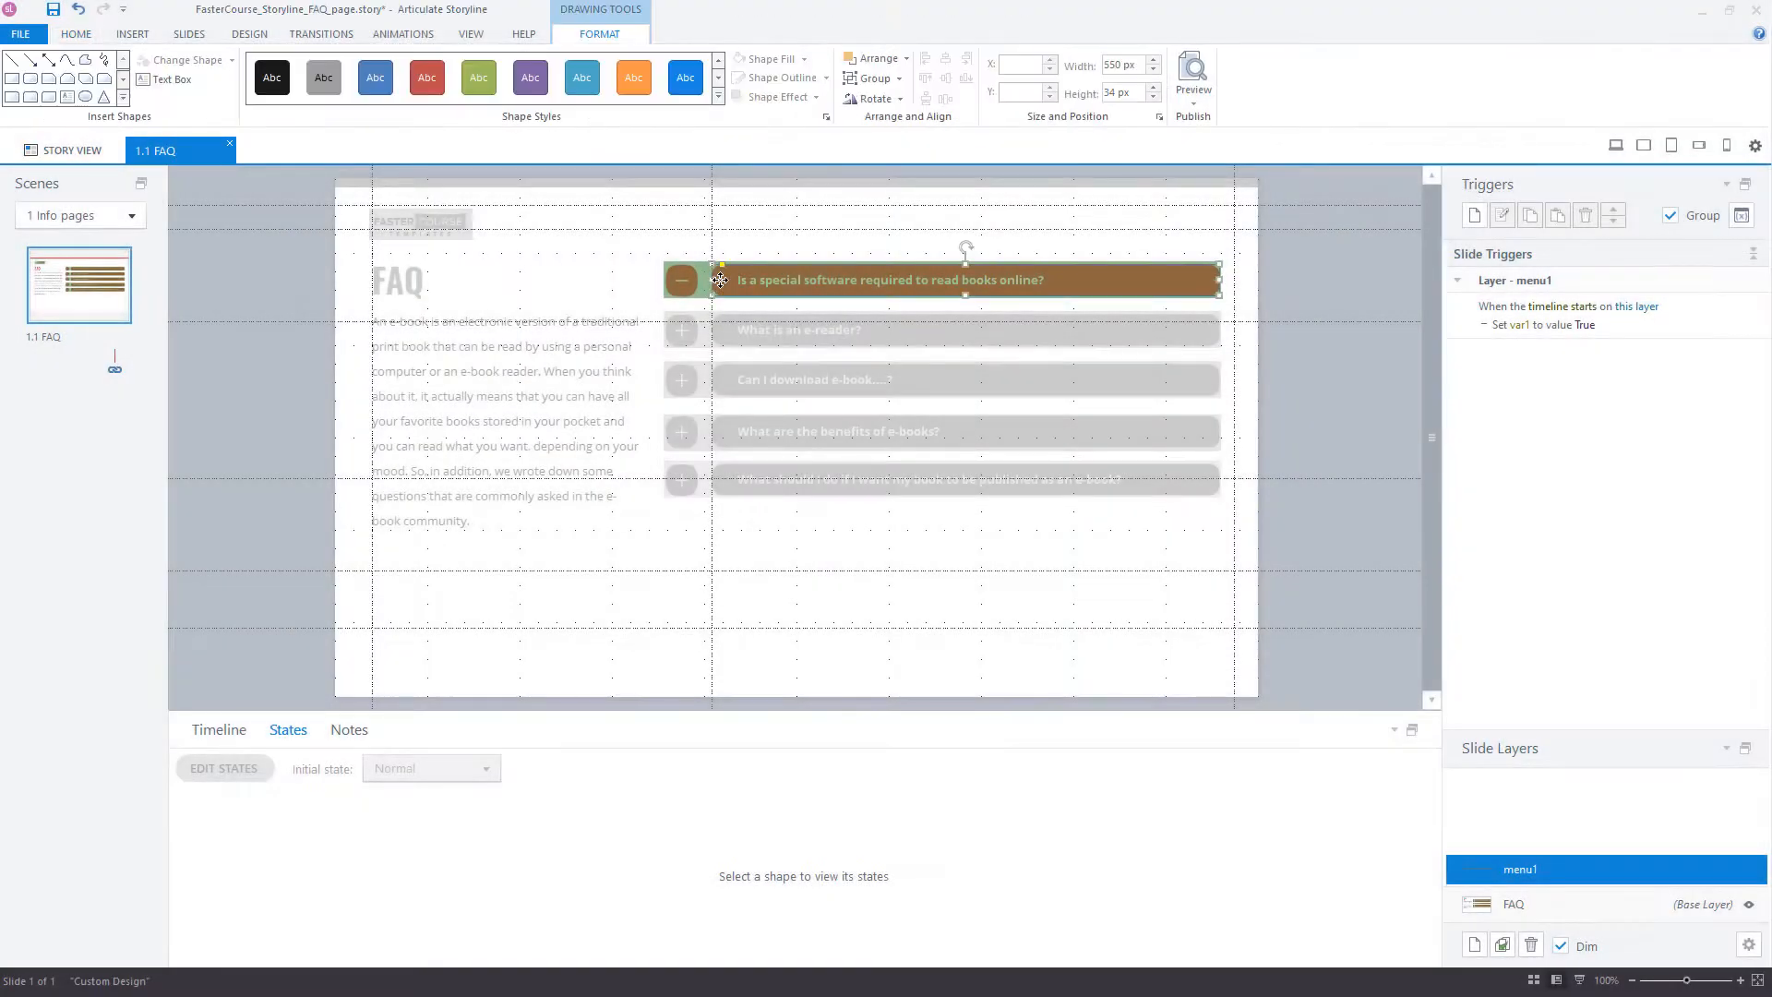
Step: Add a trigger to the pasted question bar that hides this layer when the user clicks menu_item_1_top 1
{"action": "left_click", "coordinate": [720, 280]}
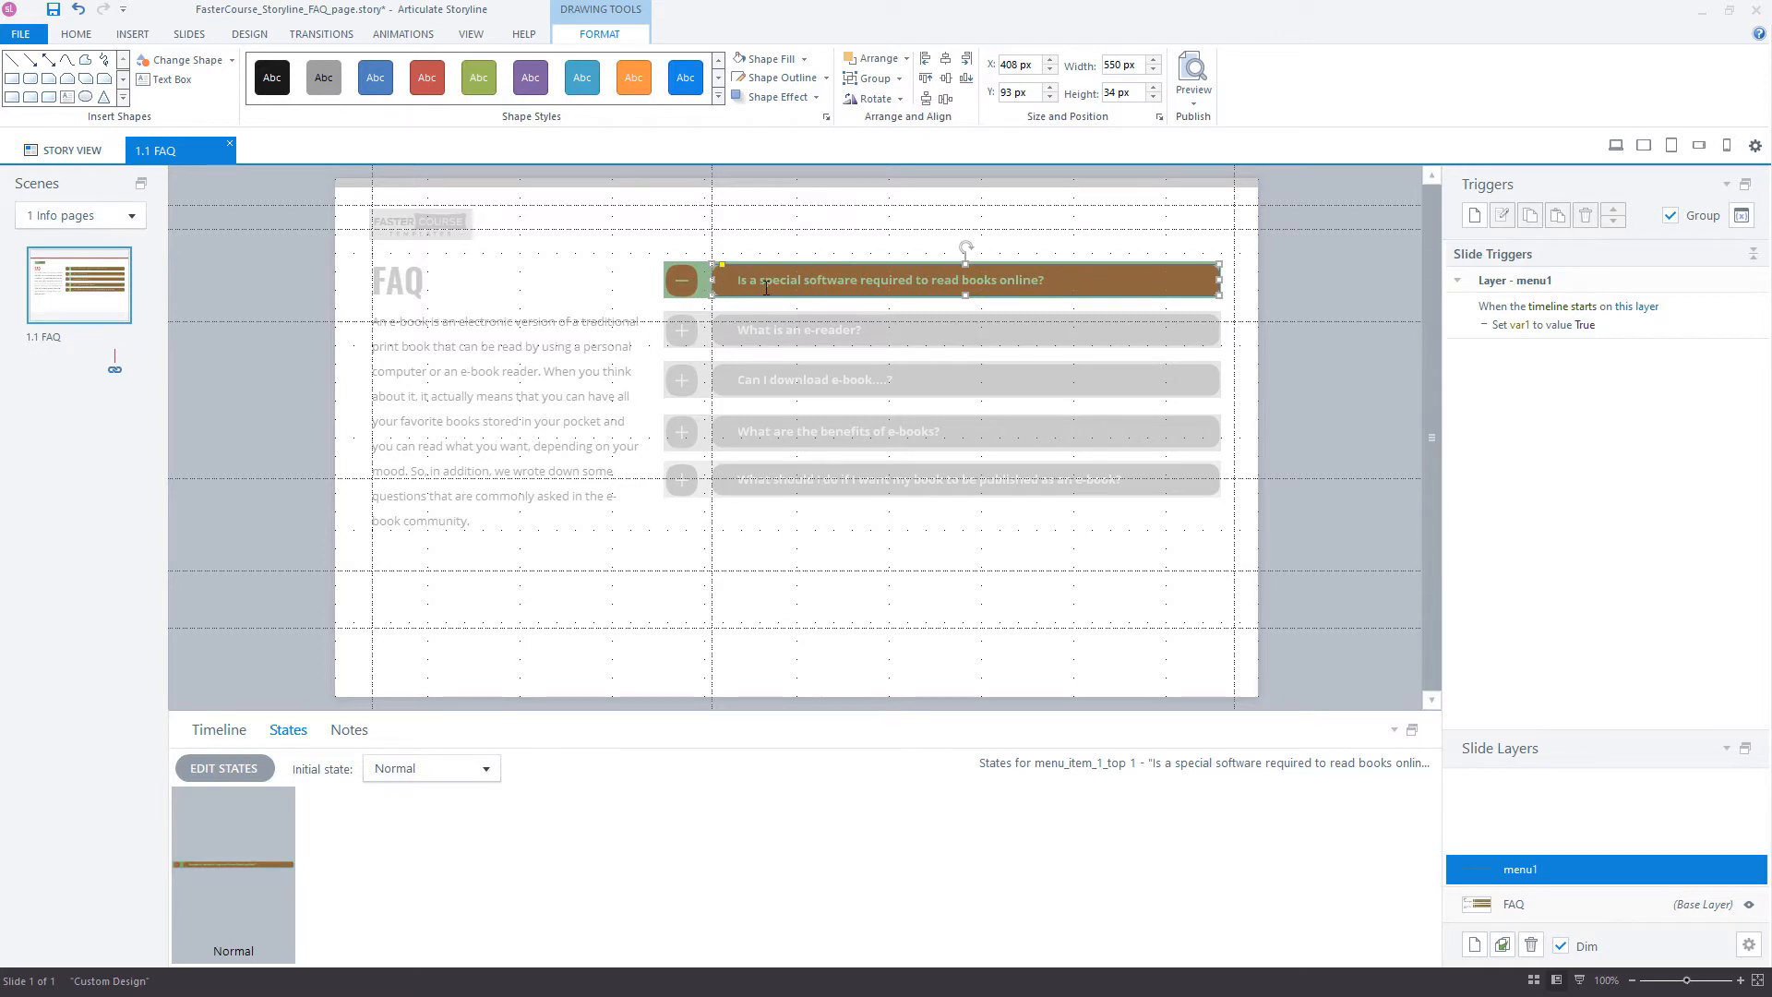
{"action": "left_click", "coordinate": [1473, 219]}
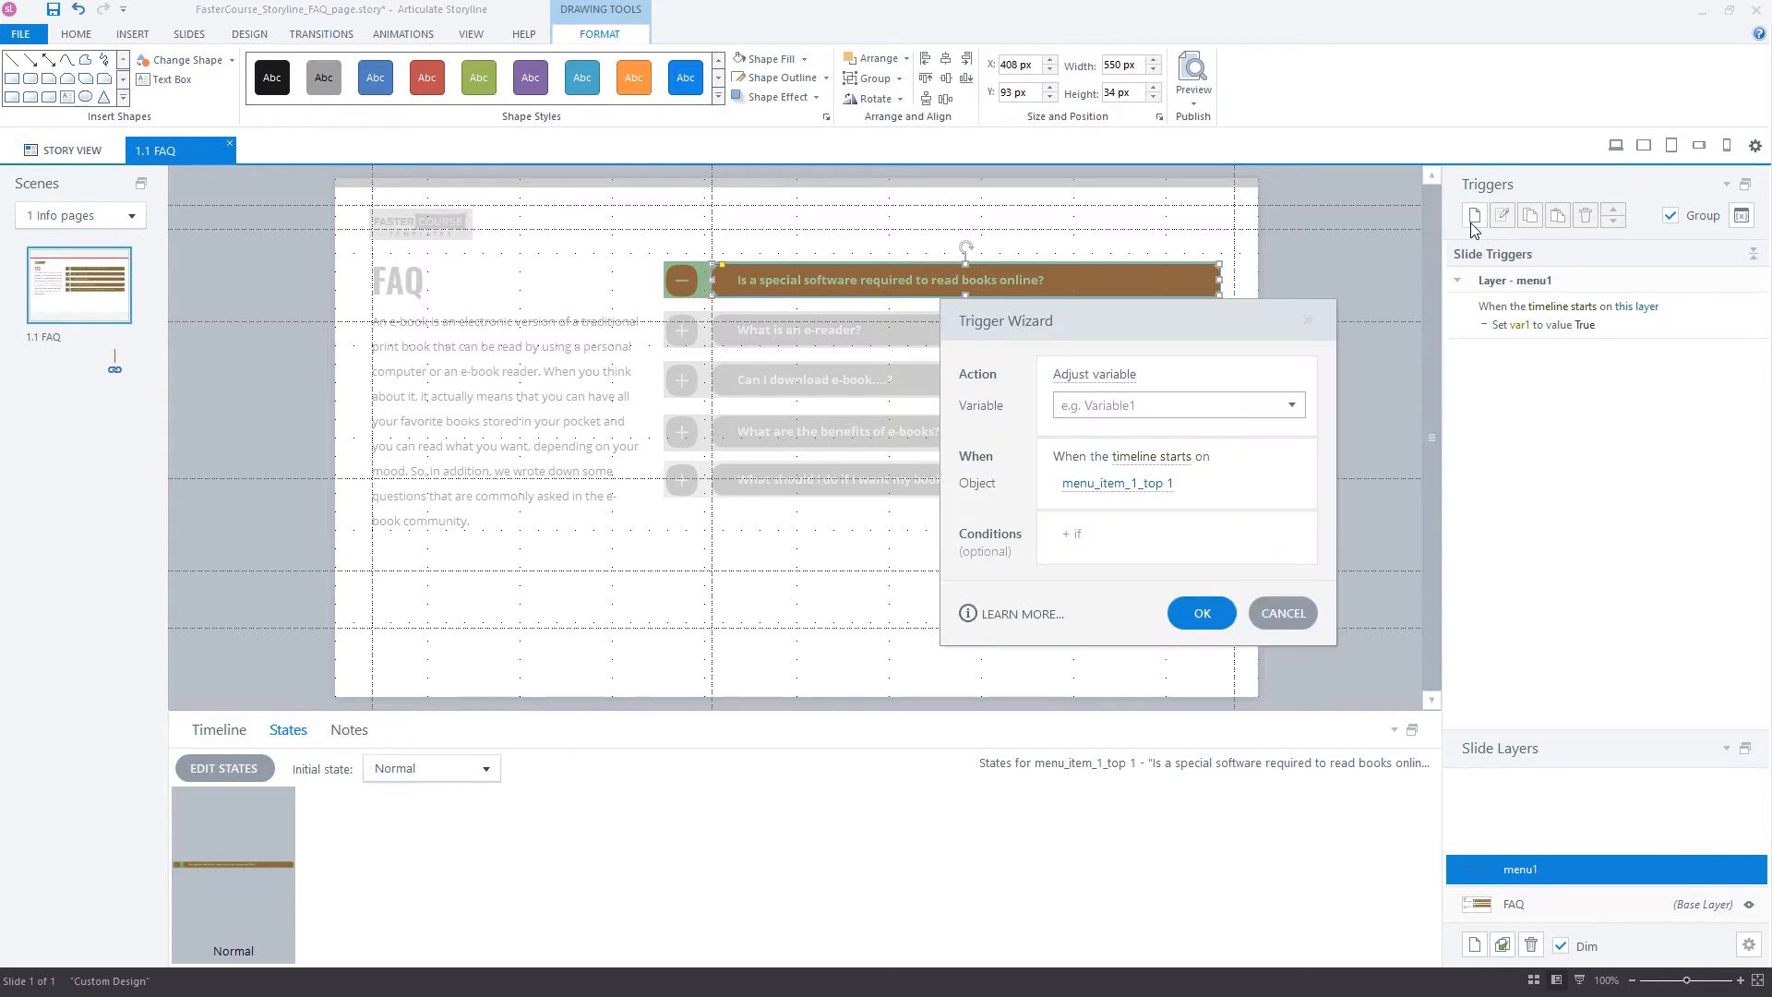
{"action": "left_click", "coordinate": [1103, 383]}
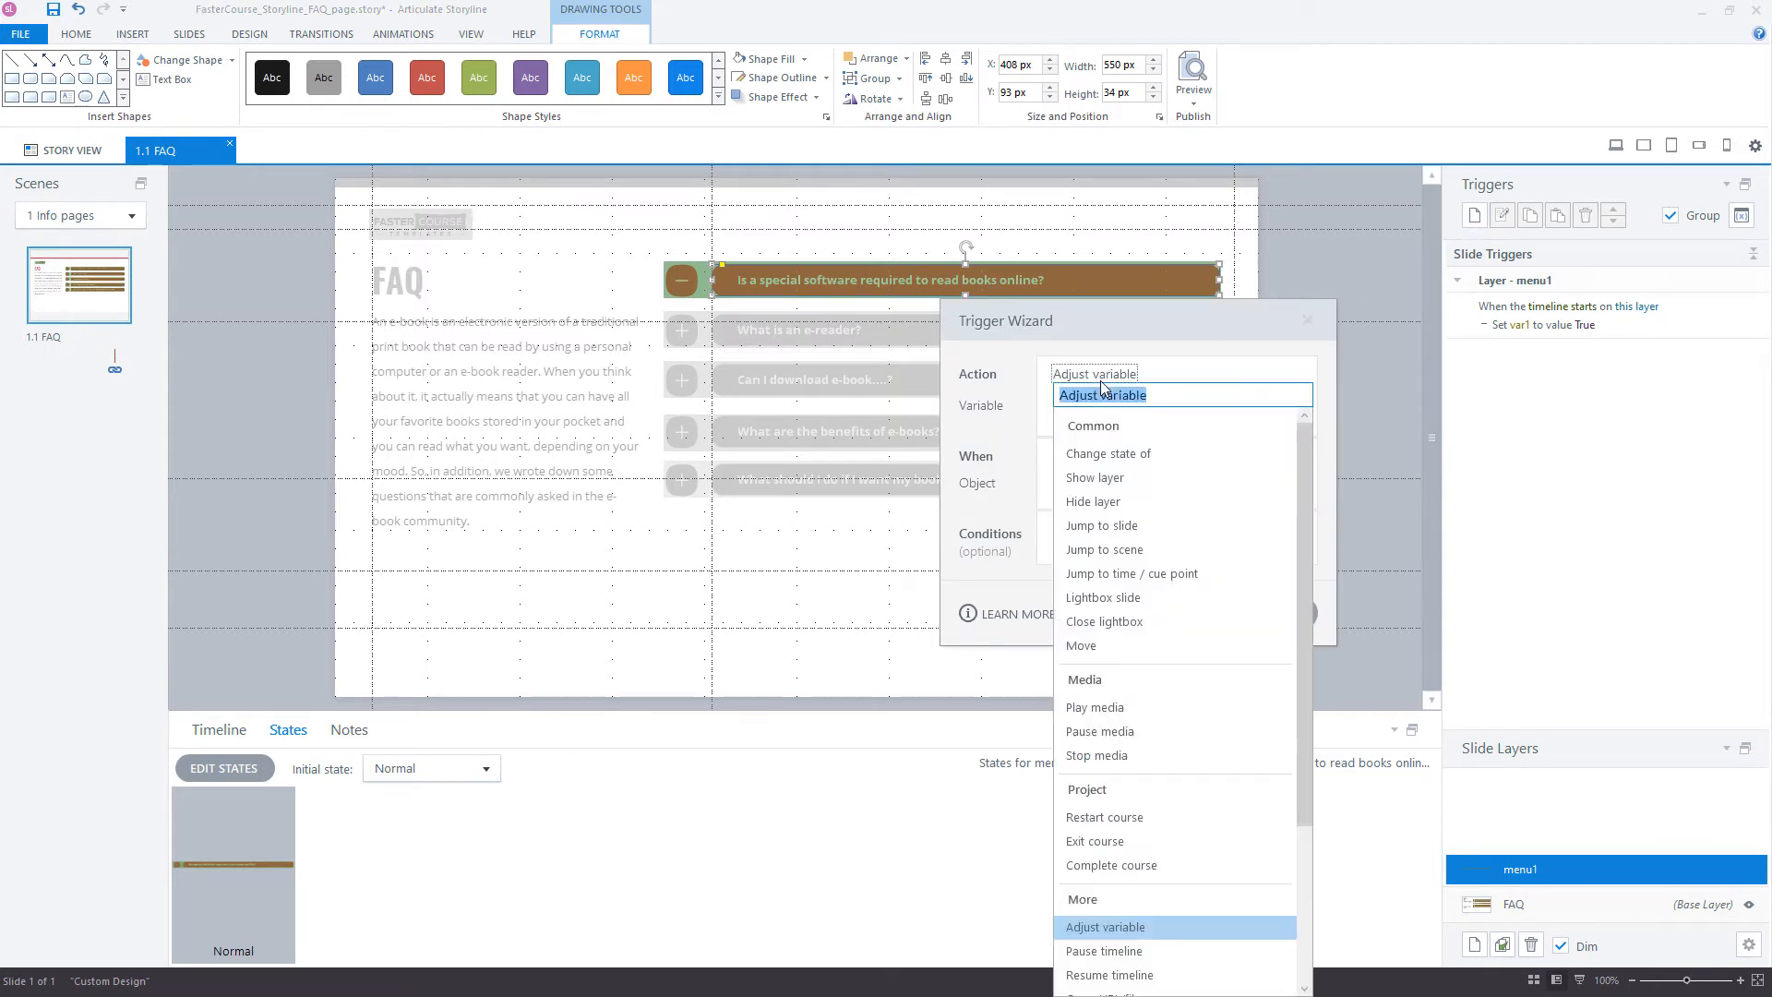
{"action": "left_click", "coordinate": [1117, 502]}
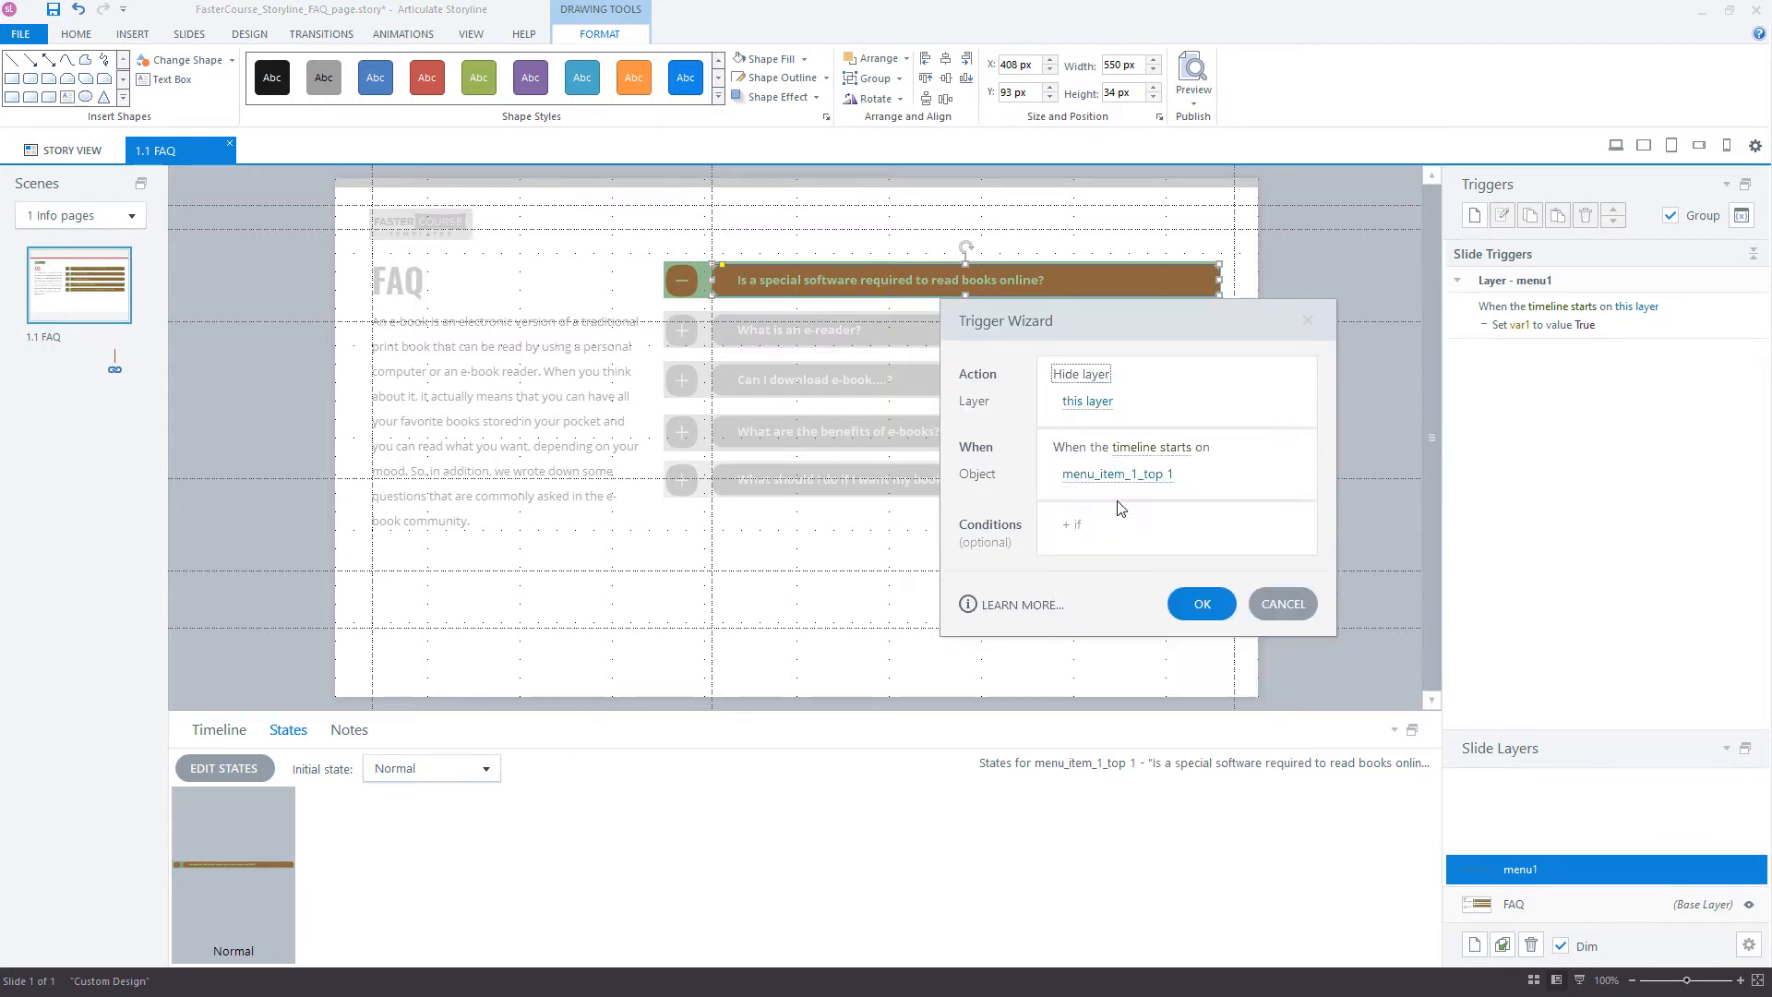
{"action": "left_click", "coordinate": [1137, 459]}
{"action": "scroll", "coordinate": [1135, 503], "scroll_direction": "up", "scroll_amount": 1}
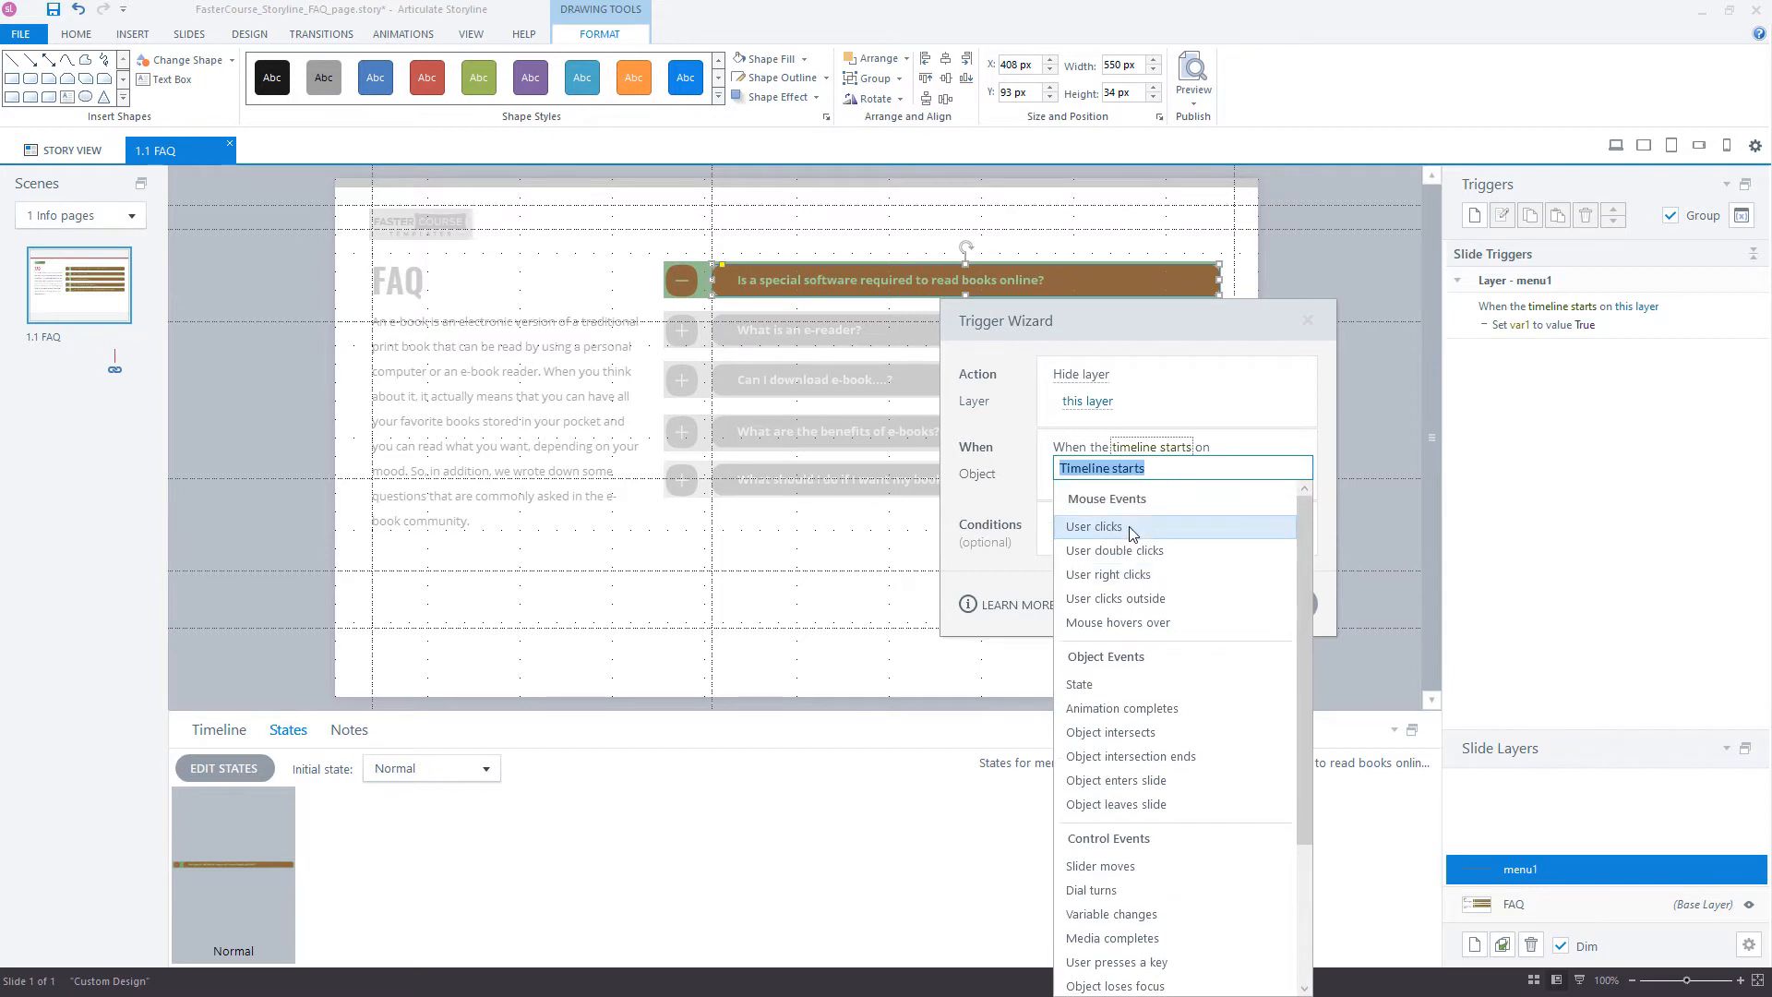
{"action": "left_click", "coordinate": [1132, 530]}
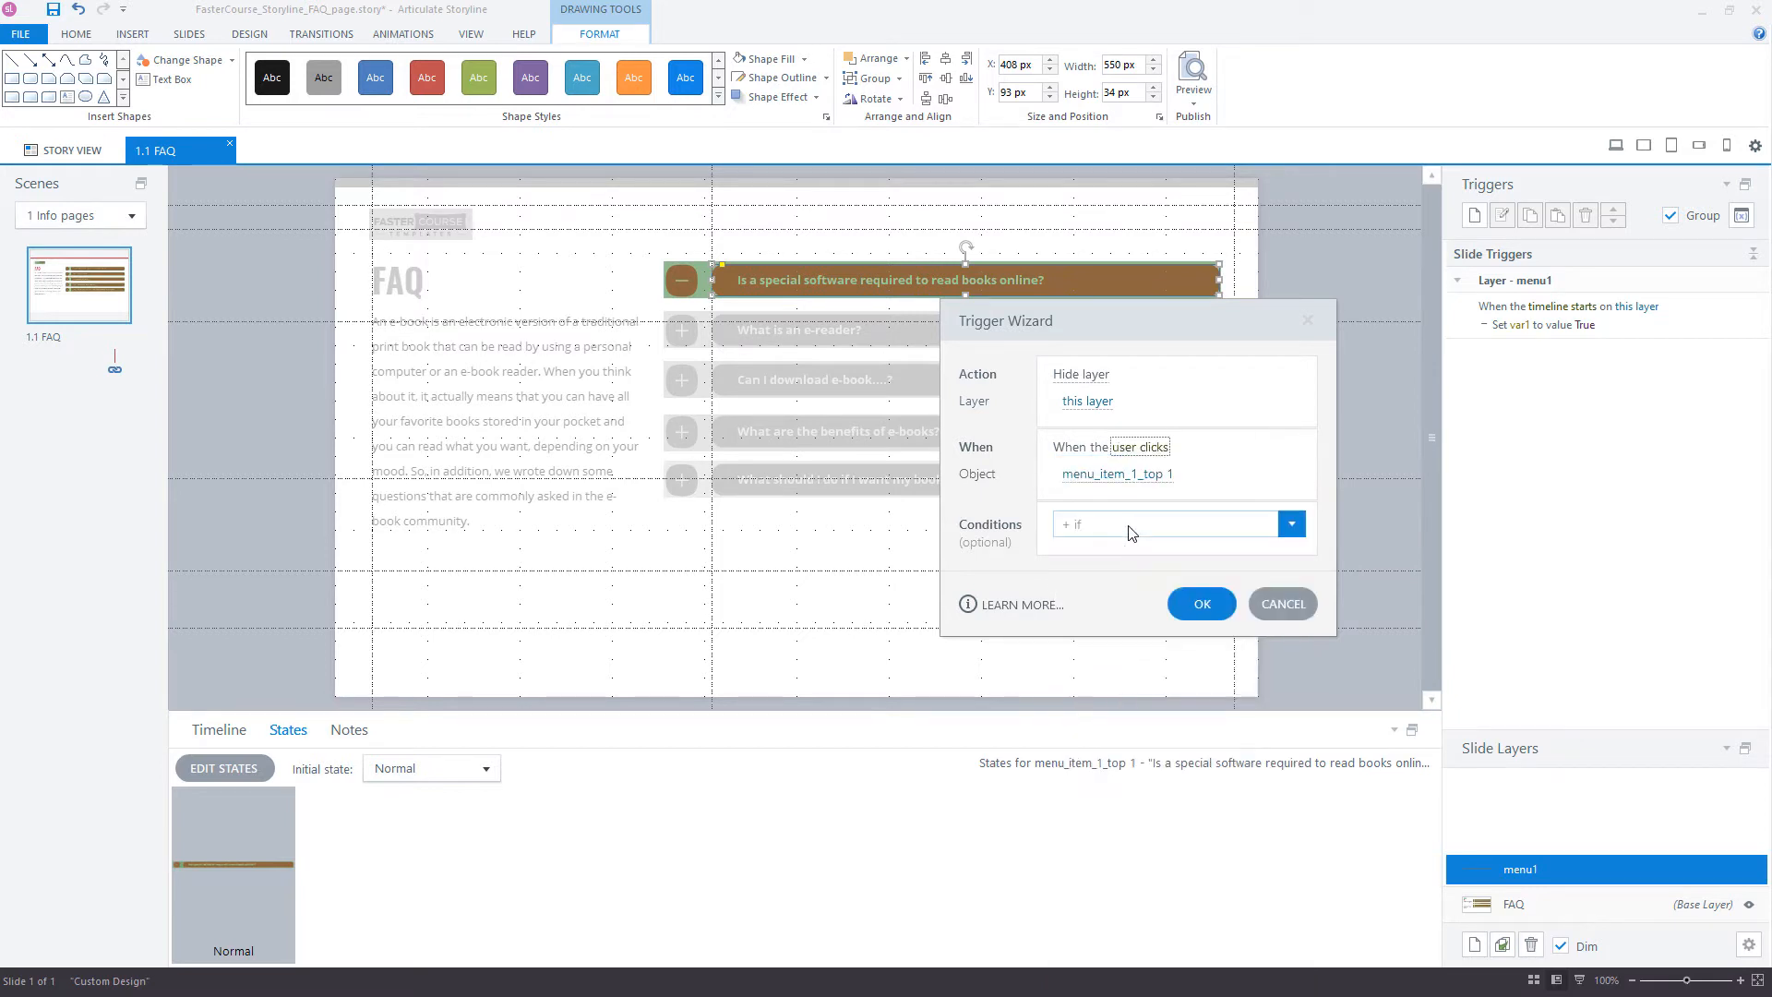
{"action": "left_click", "coordinate": [1195, 600]}
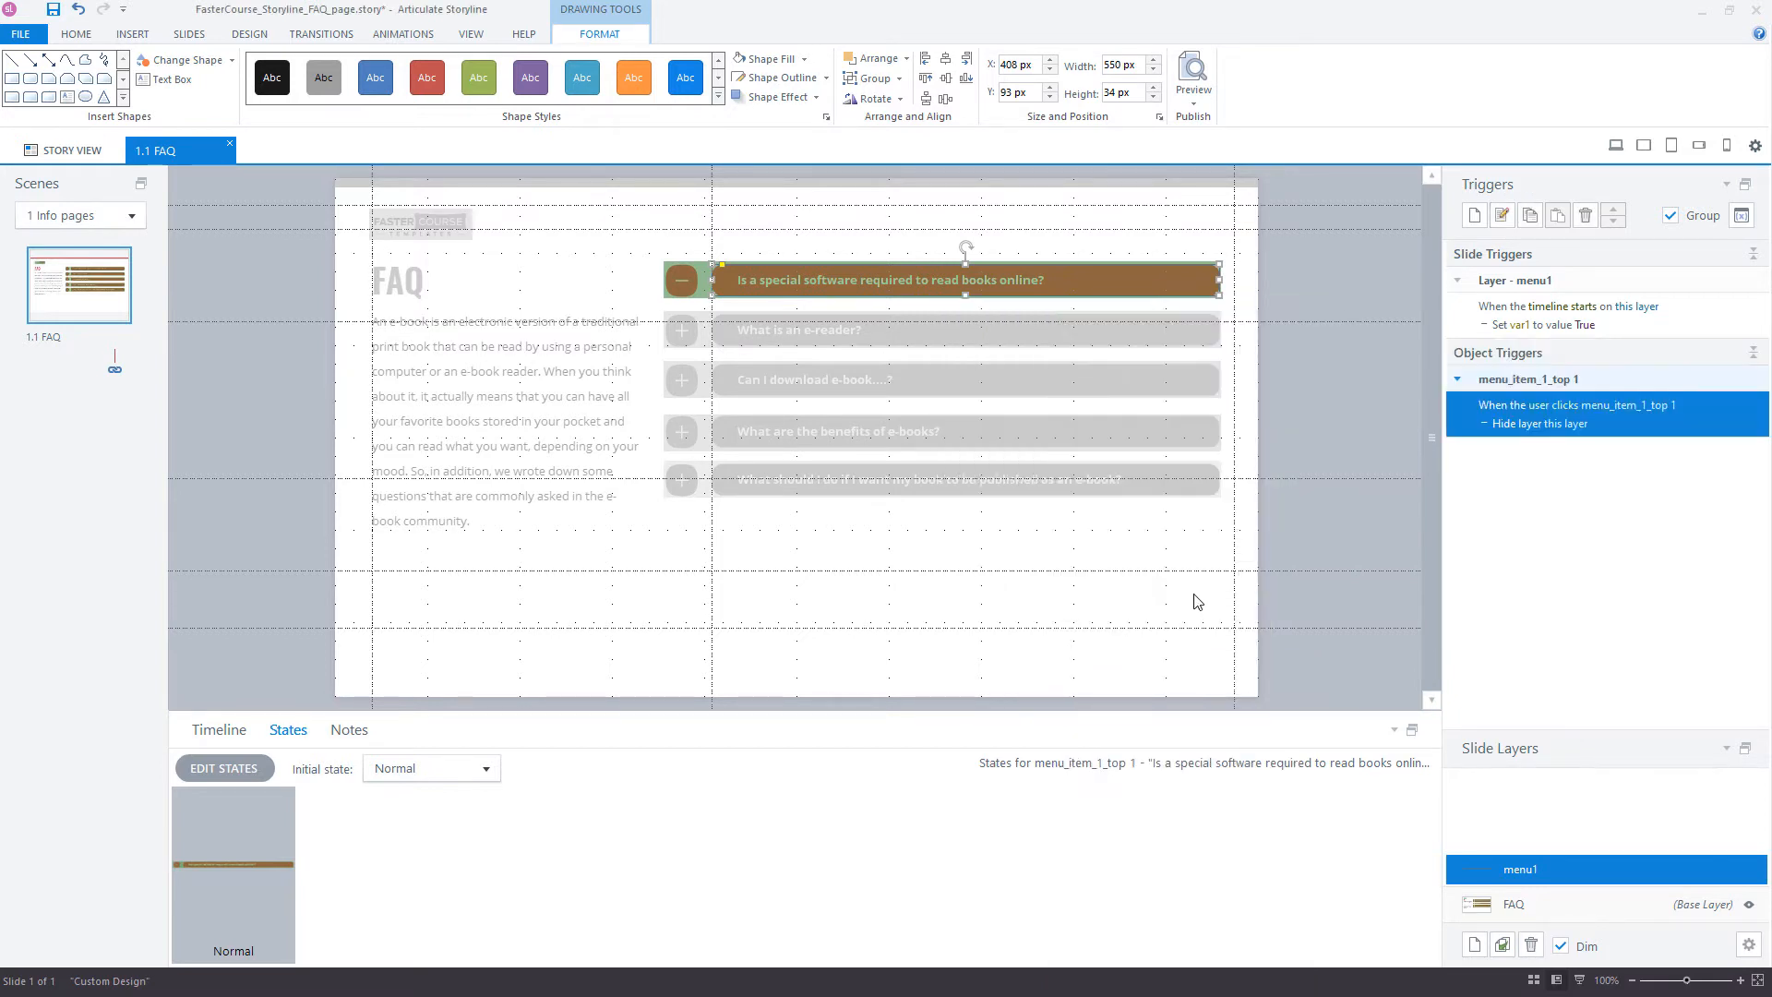
Step: Expand the base layer objects in the menu1 timeline and hide Overlay and menu_item_5_top
{"action": "left_click", "coordinate": [220, 731]}
{"action": "left_click", "coordinate": [180, 817]}
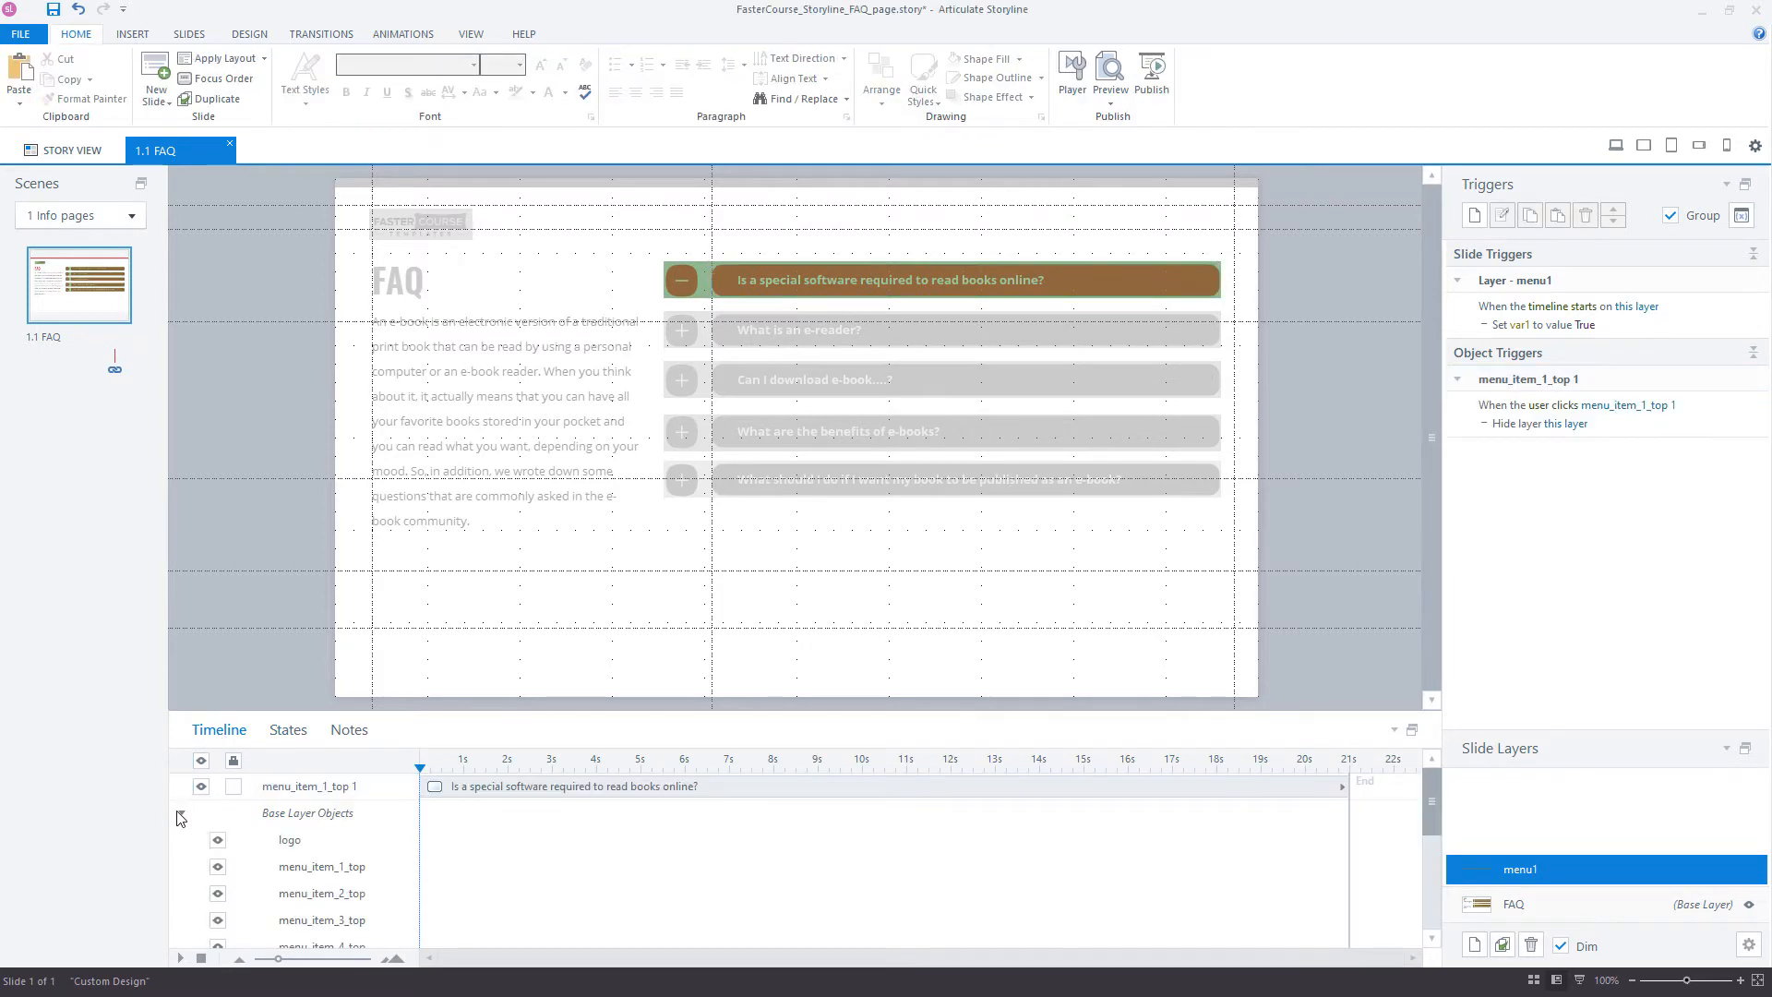
{"action": "scroll", "coordinate": [235, 843], "scroll_direction": "down", "scroll_amount": 3}
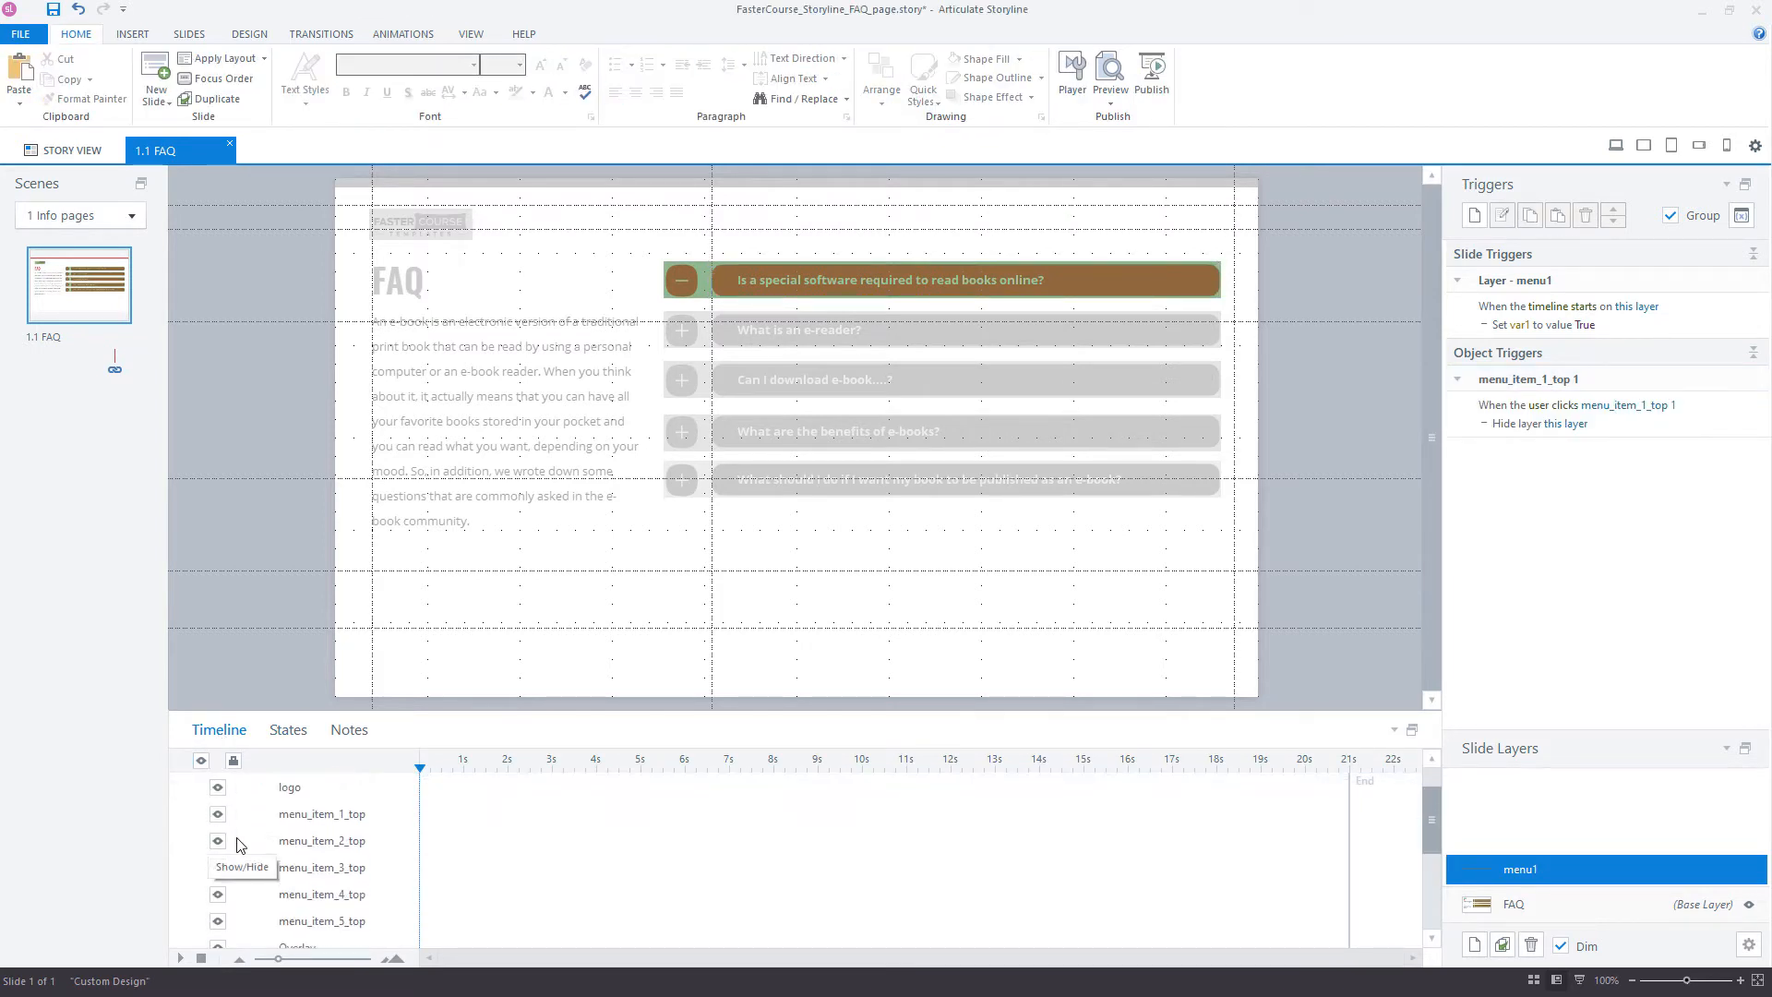
{"action": "scroll", "coordinate": [237, 844], "scroll_direction": "down", "scroll_amount": 2}
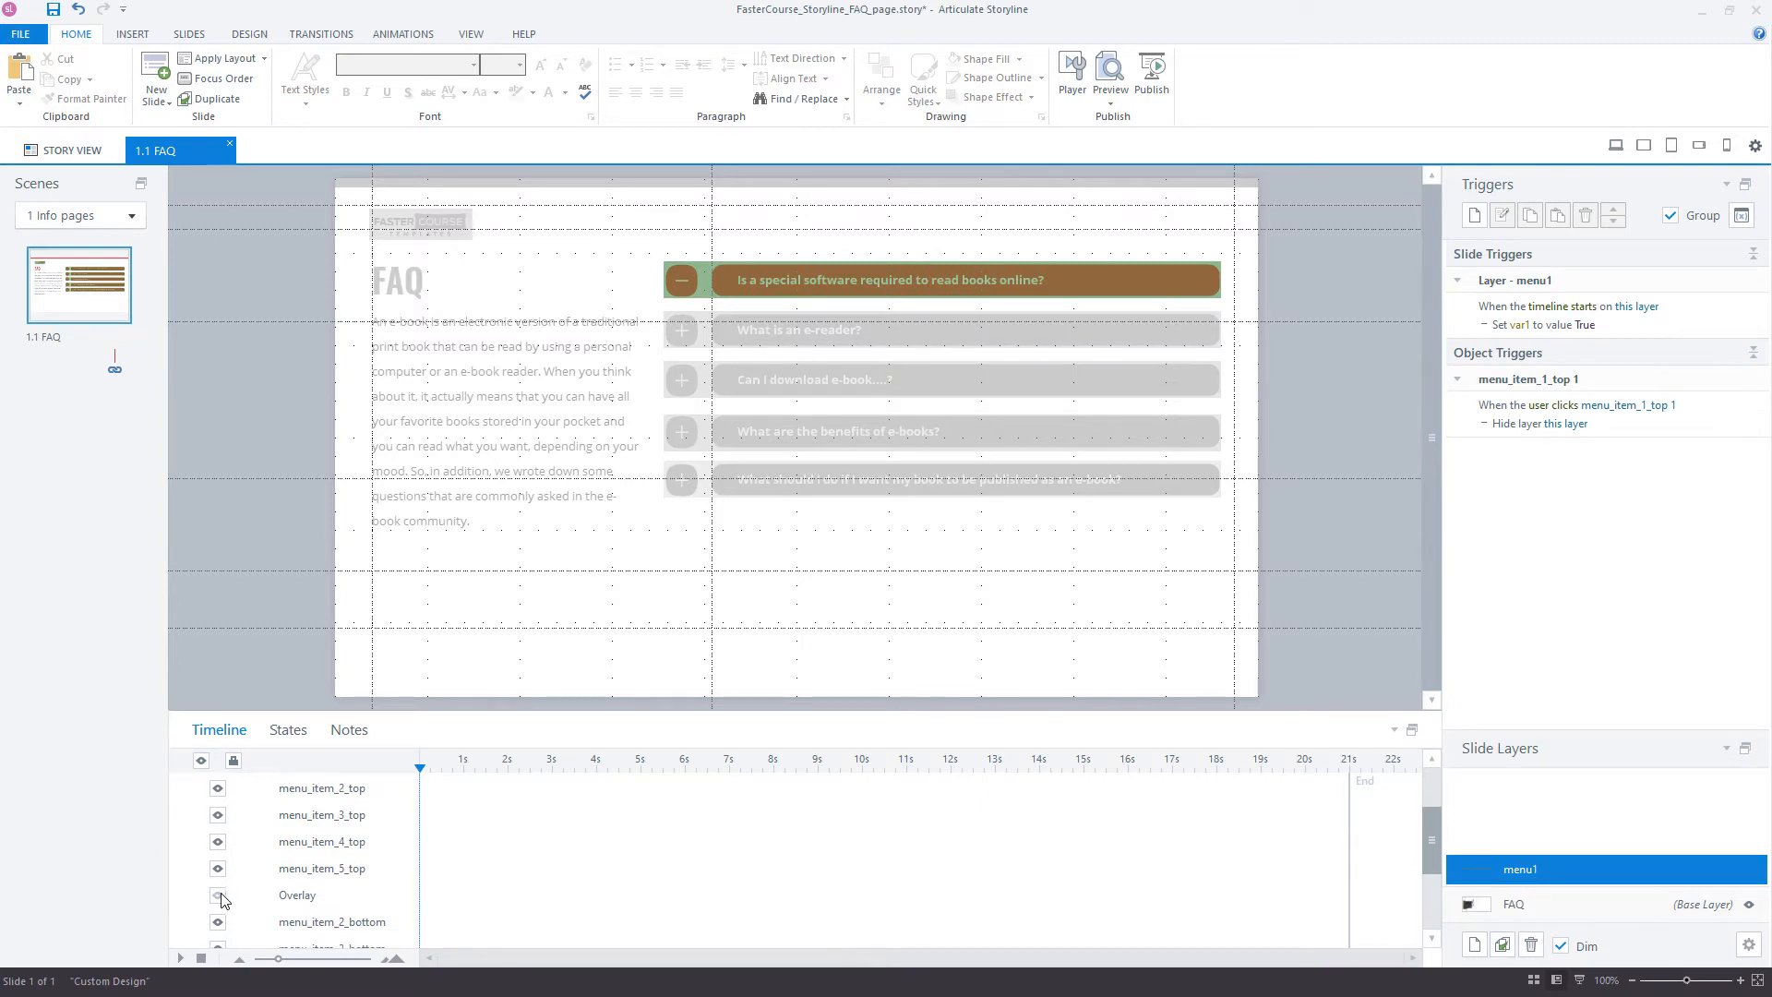
{"action": "left_click", "coordinate": [219, 870]}
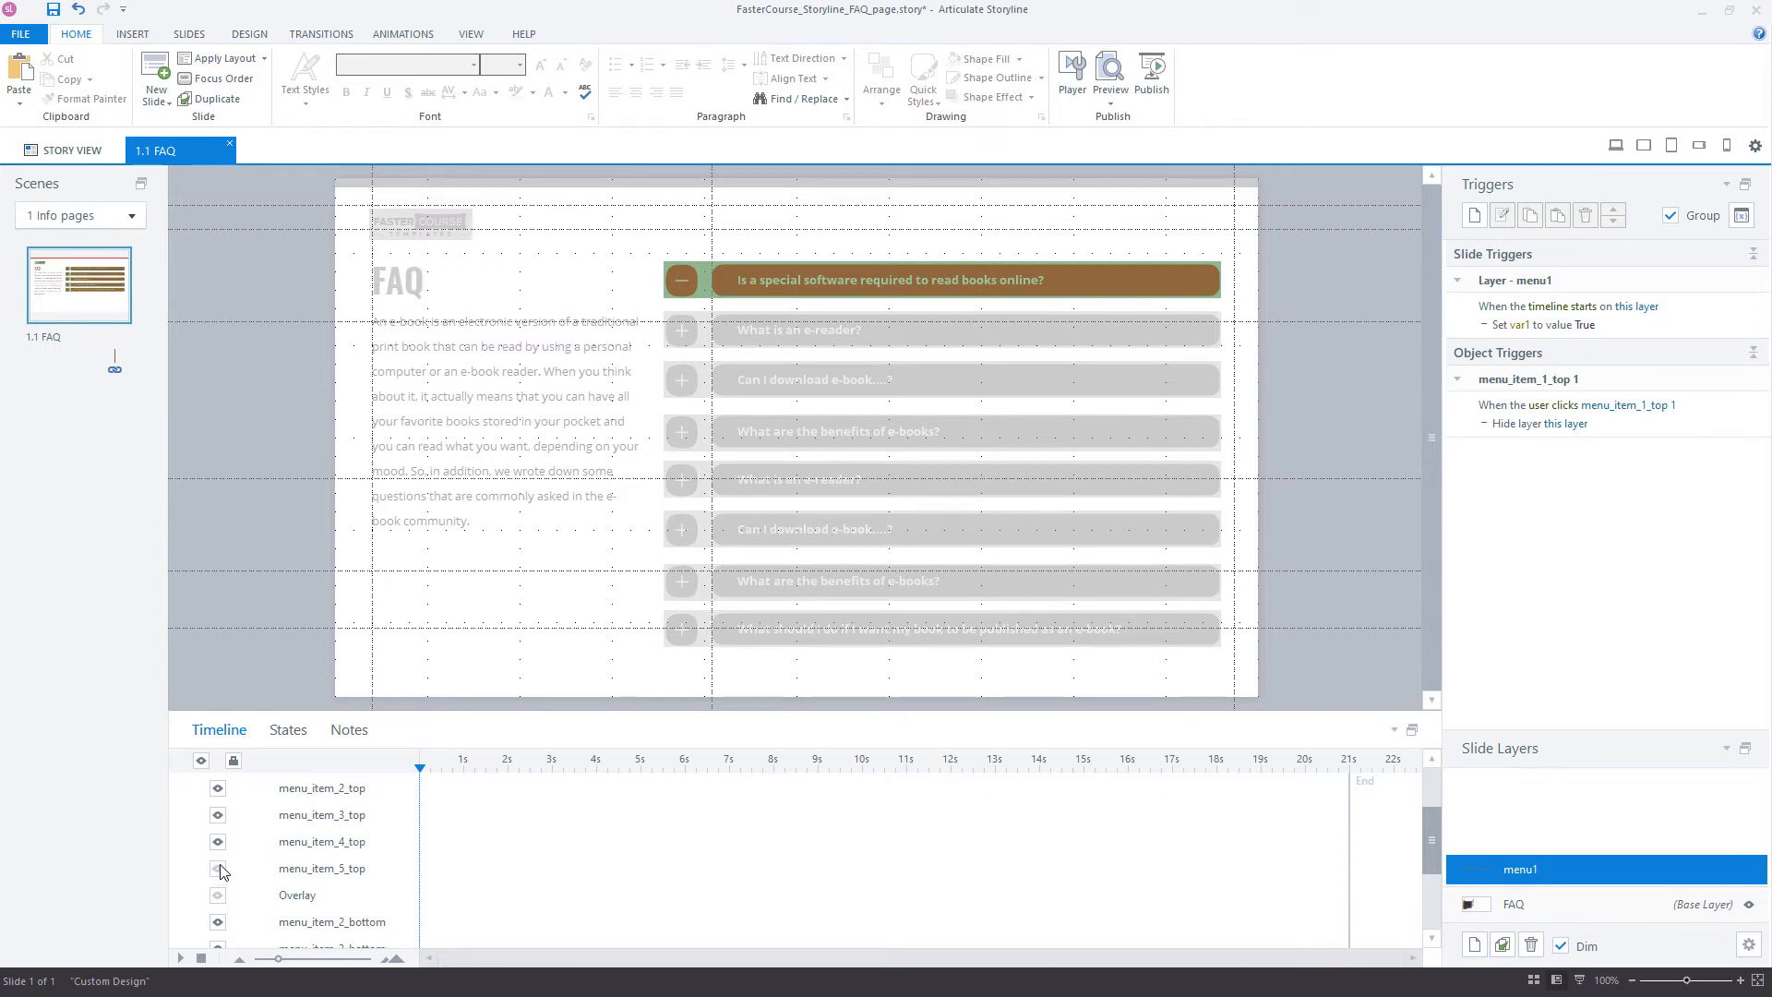
Step: Draw a rectangle about 614 by 160 px beneath the first question bar on menu1 and open its fill options
{"action": "left_click", "coordinate": [134, 35]}
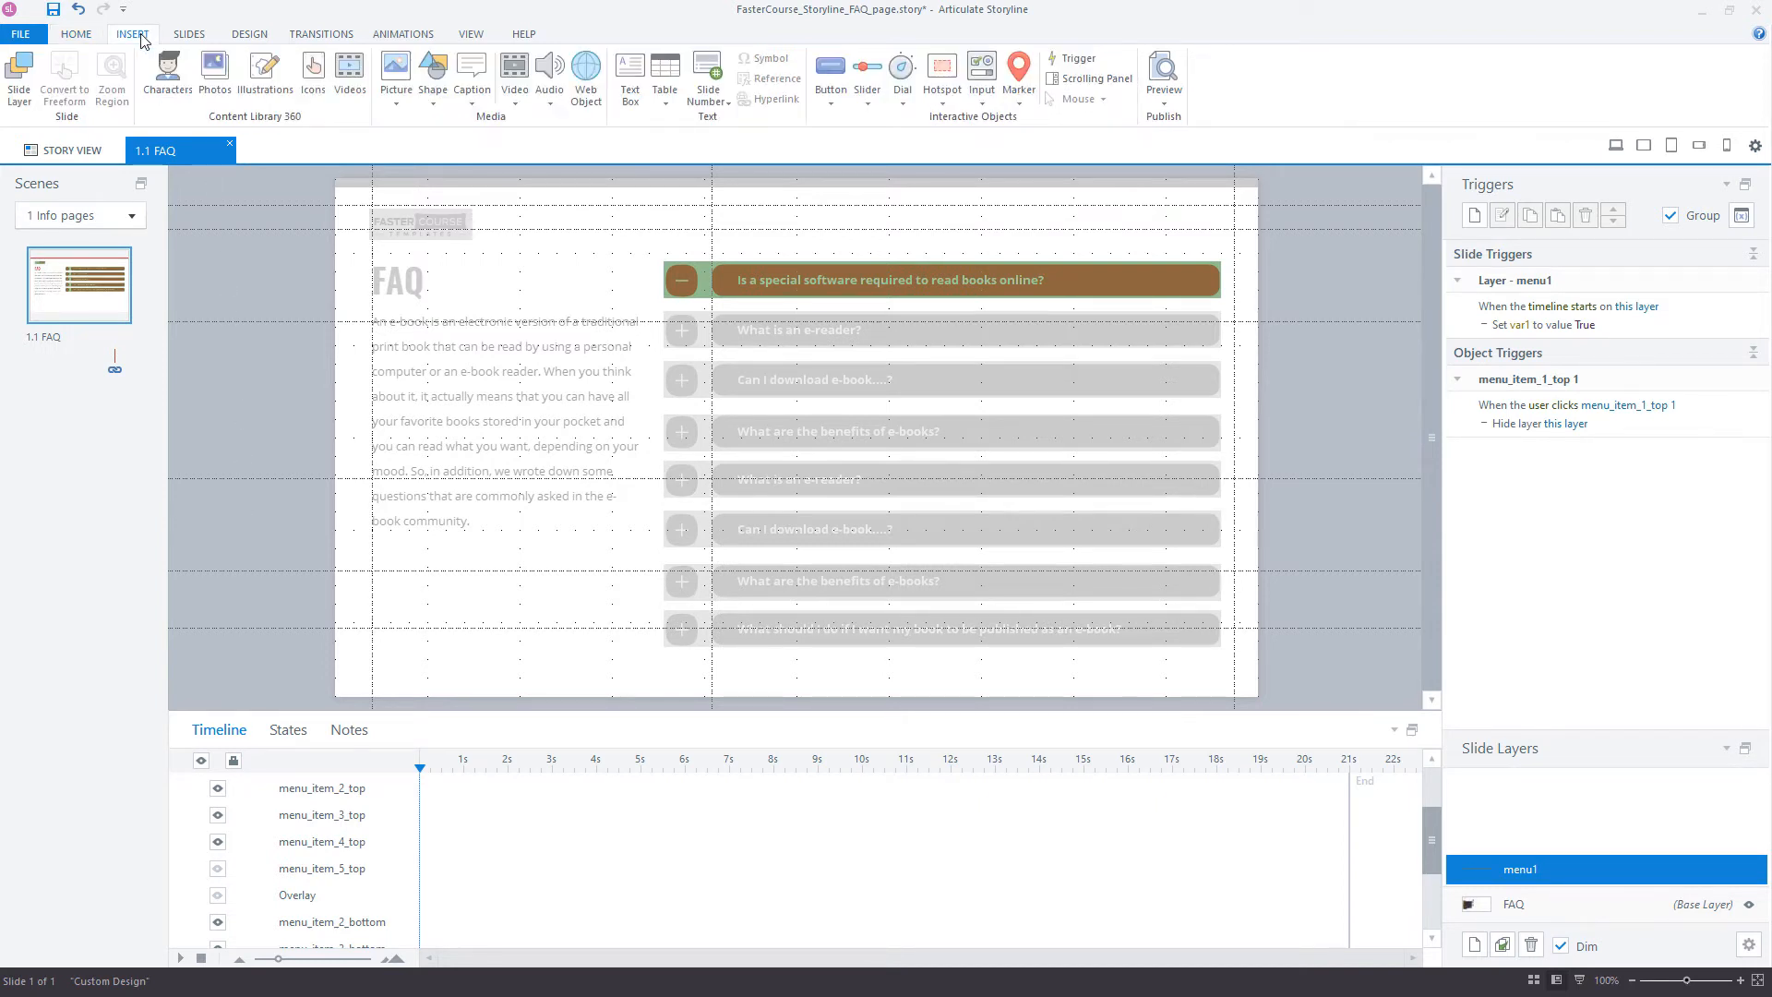
{"action": "left_click", "coordinate": [432, 108]}
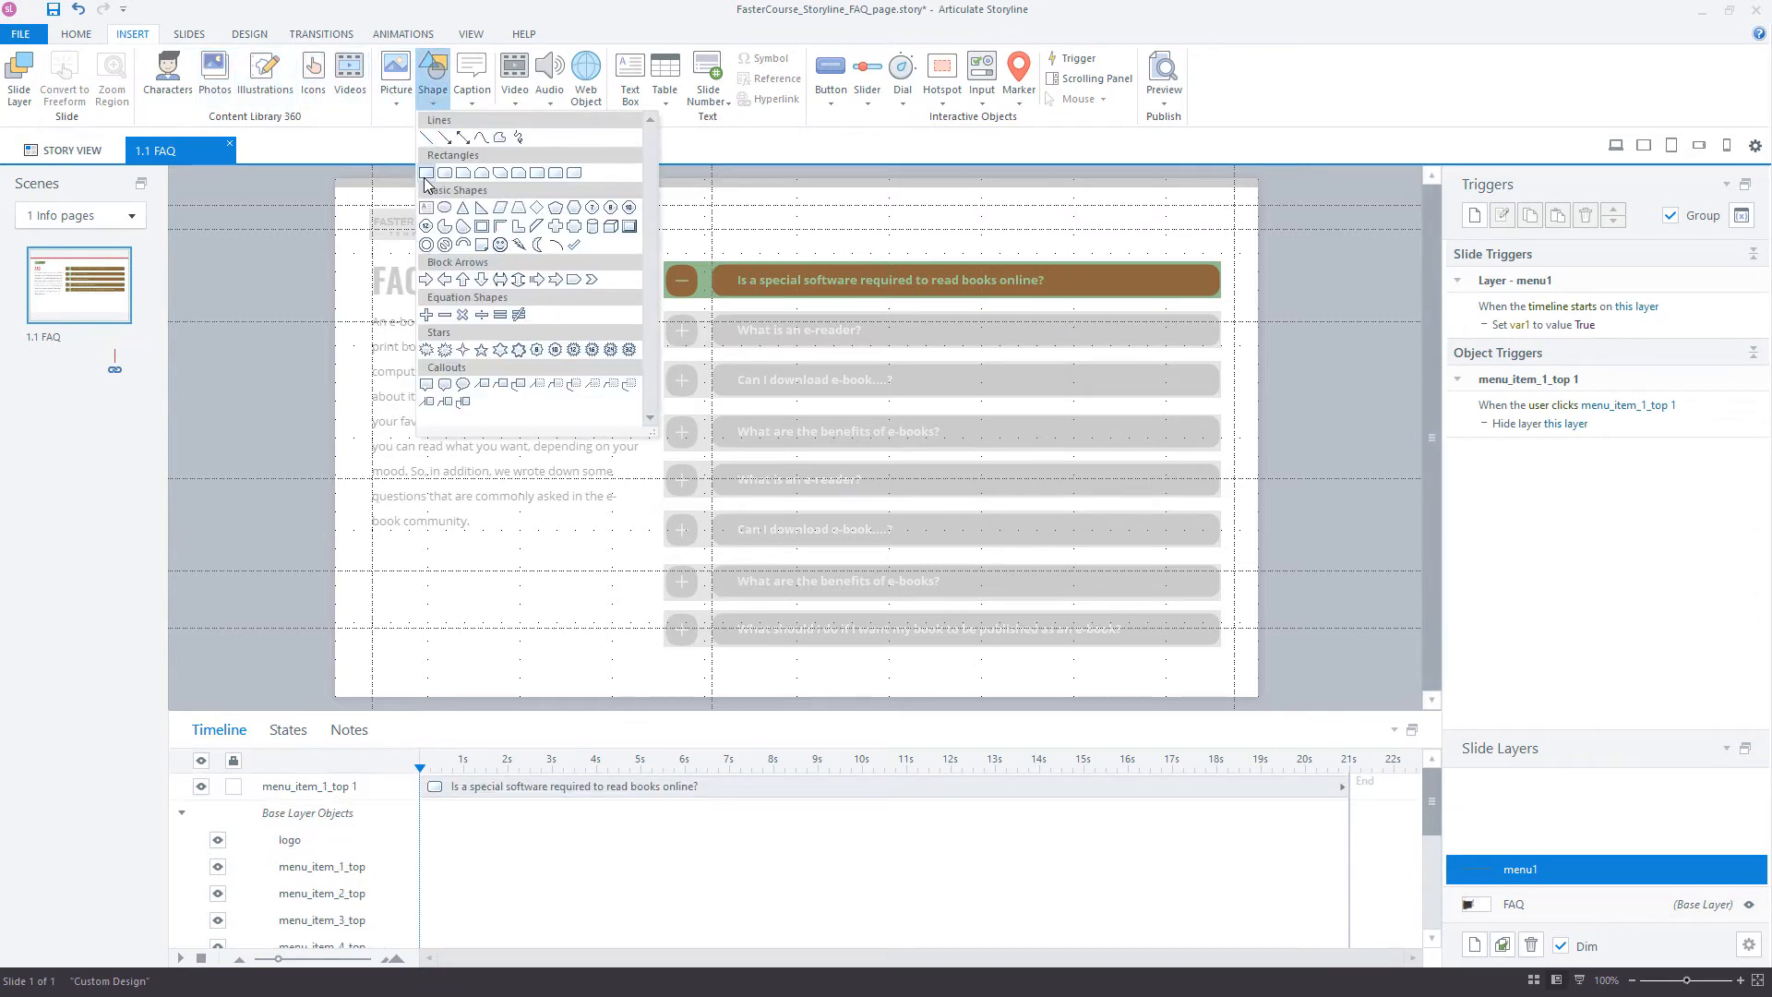
{"action": "left_click", "coordinate": [430, 185]}
{"action": "mouse_move", "coordinate": [661, 309]}
{"action": "left_mouse_down"}
{"action": "mouse_move", "coordinate": [680, 334]}
{"action": "mouse_move", "coordinate": [962, 424]}
{"action": "mouse_move", "coordinate": [1228, 456]}
{"action": "left_mouse_up"}
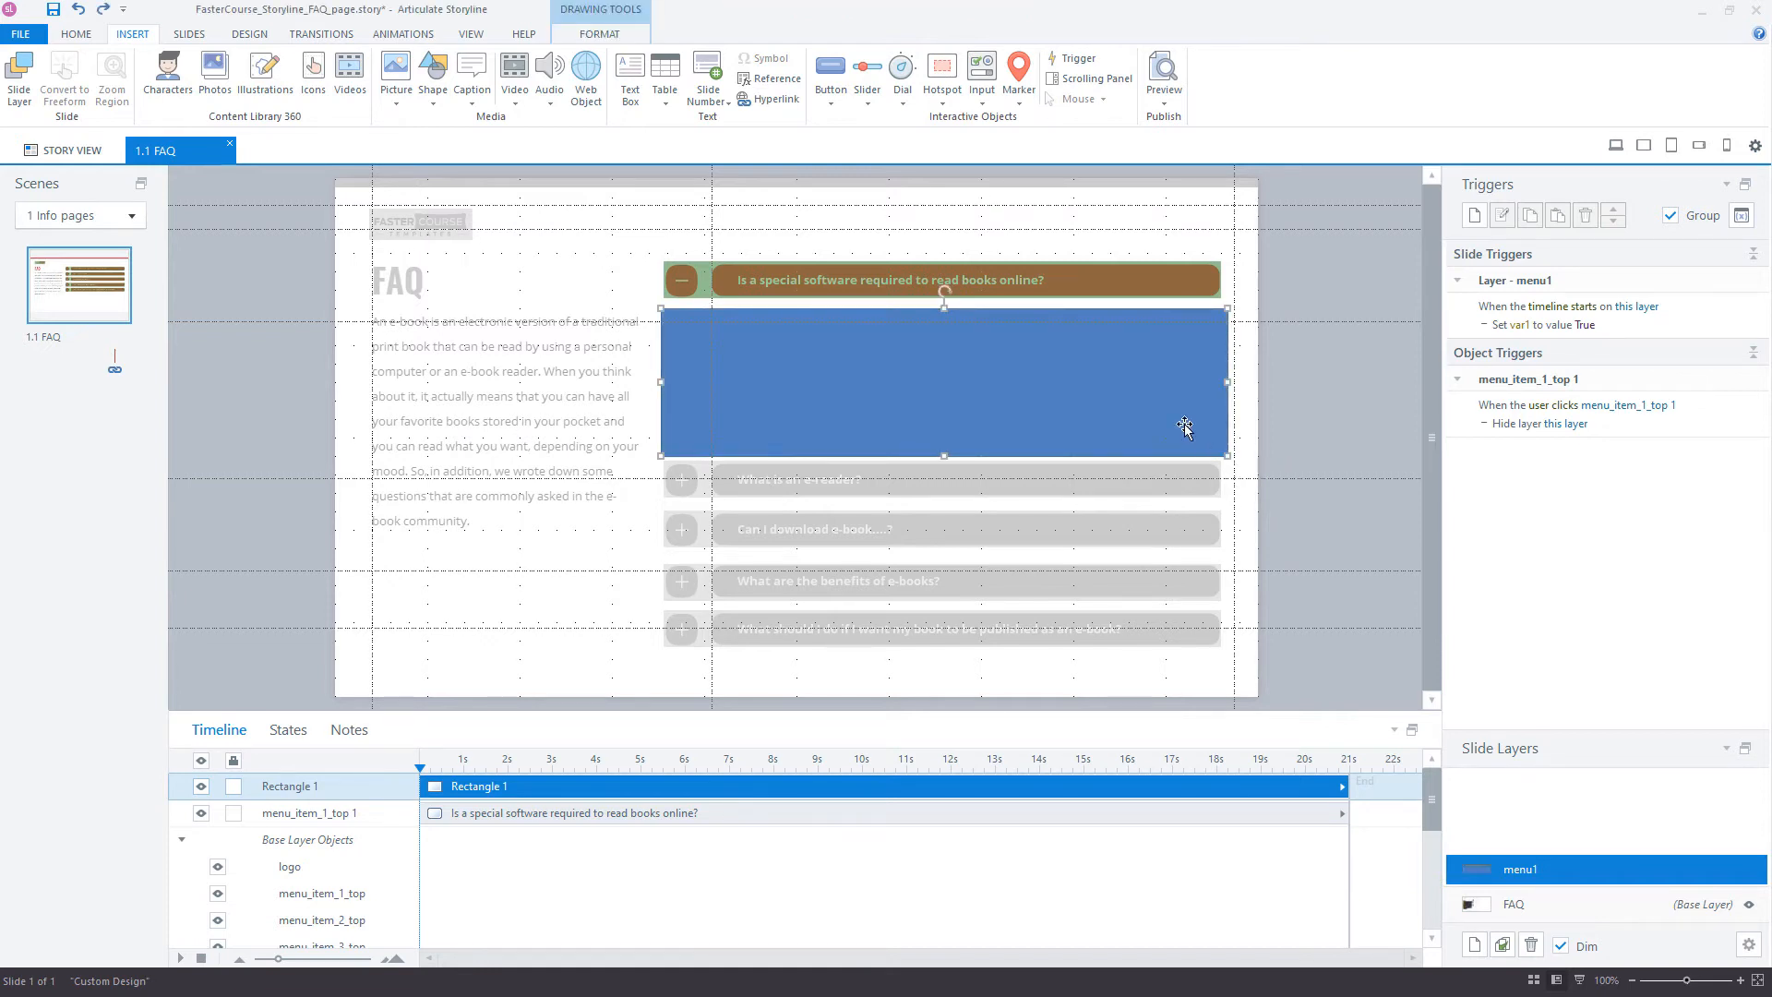
{"action": "left_click", "coordinate": [600, 34]}
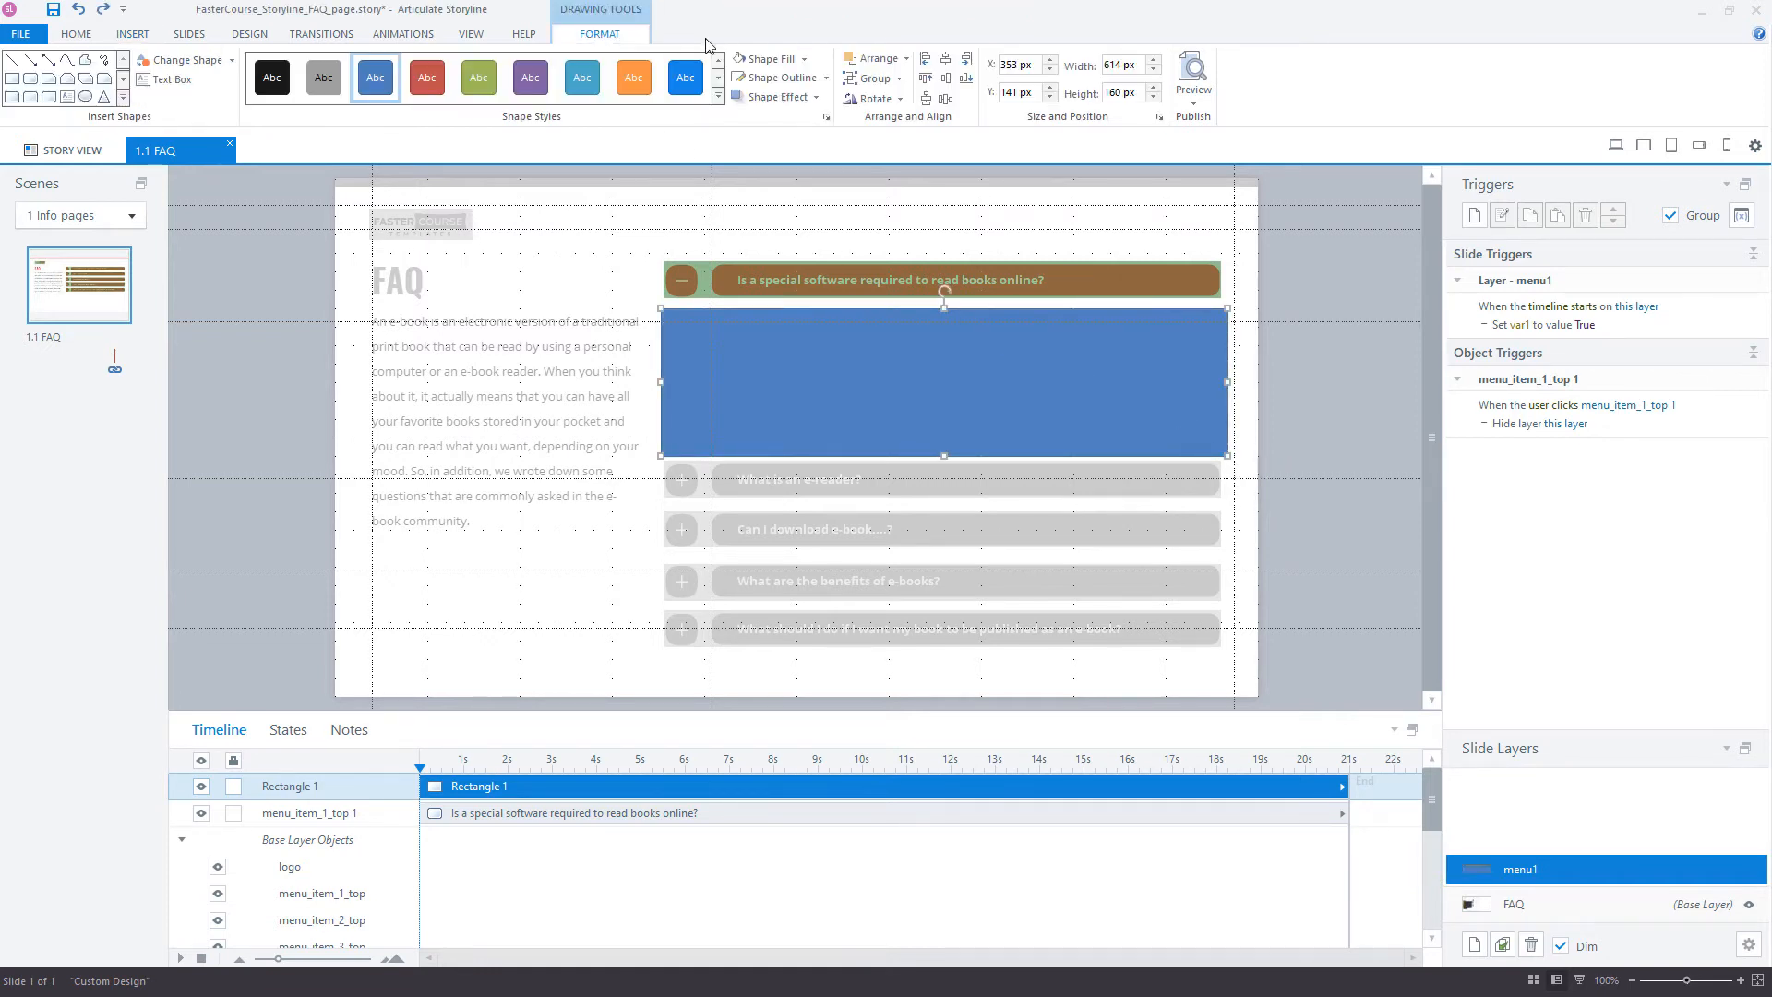
{"action": "left_click", "coordinate": [765, 60]}
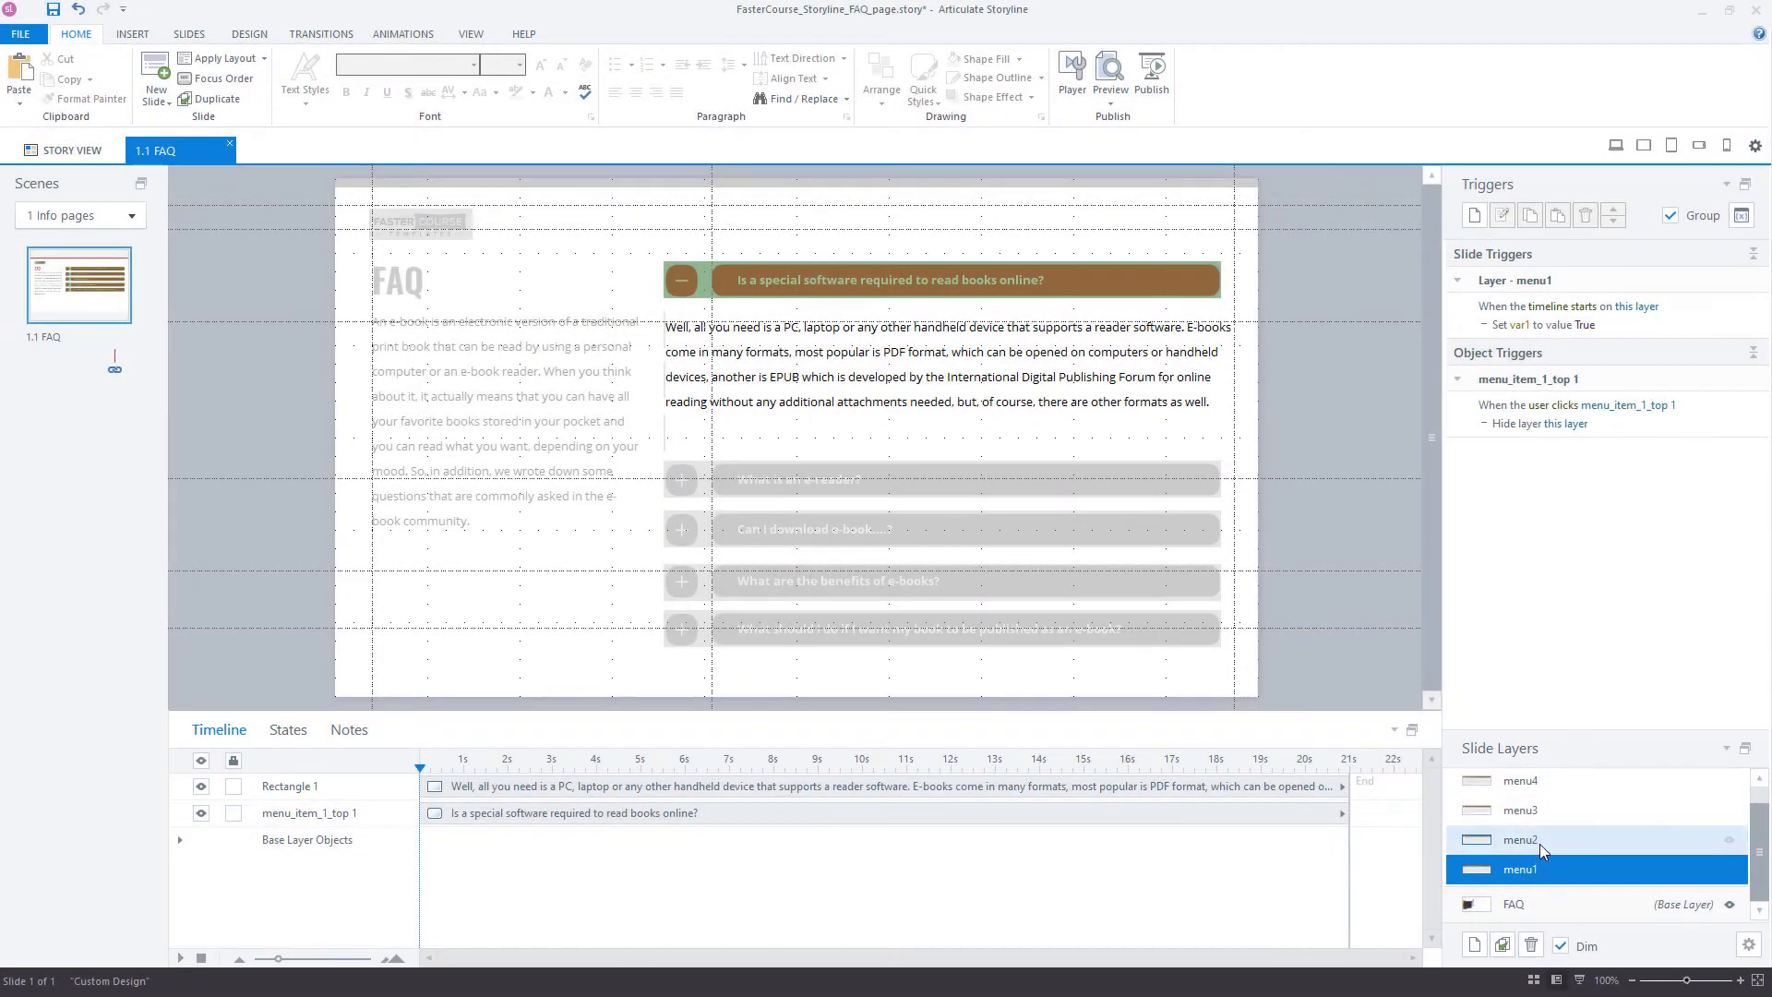
Step: Examine the answer layers menu2 to menu5 and the visibility of the base layer objects in the menu5 timeline
{"action": "left_click", "coordinate": [1539, 845]}
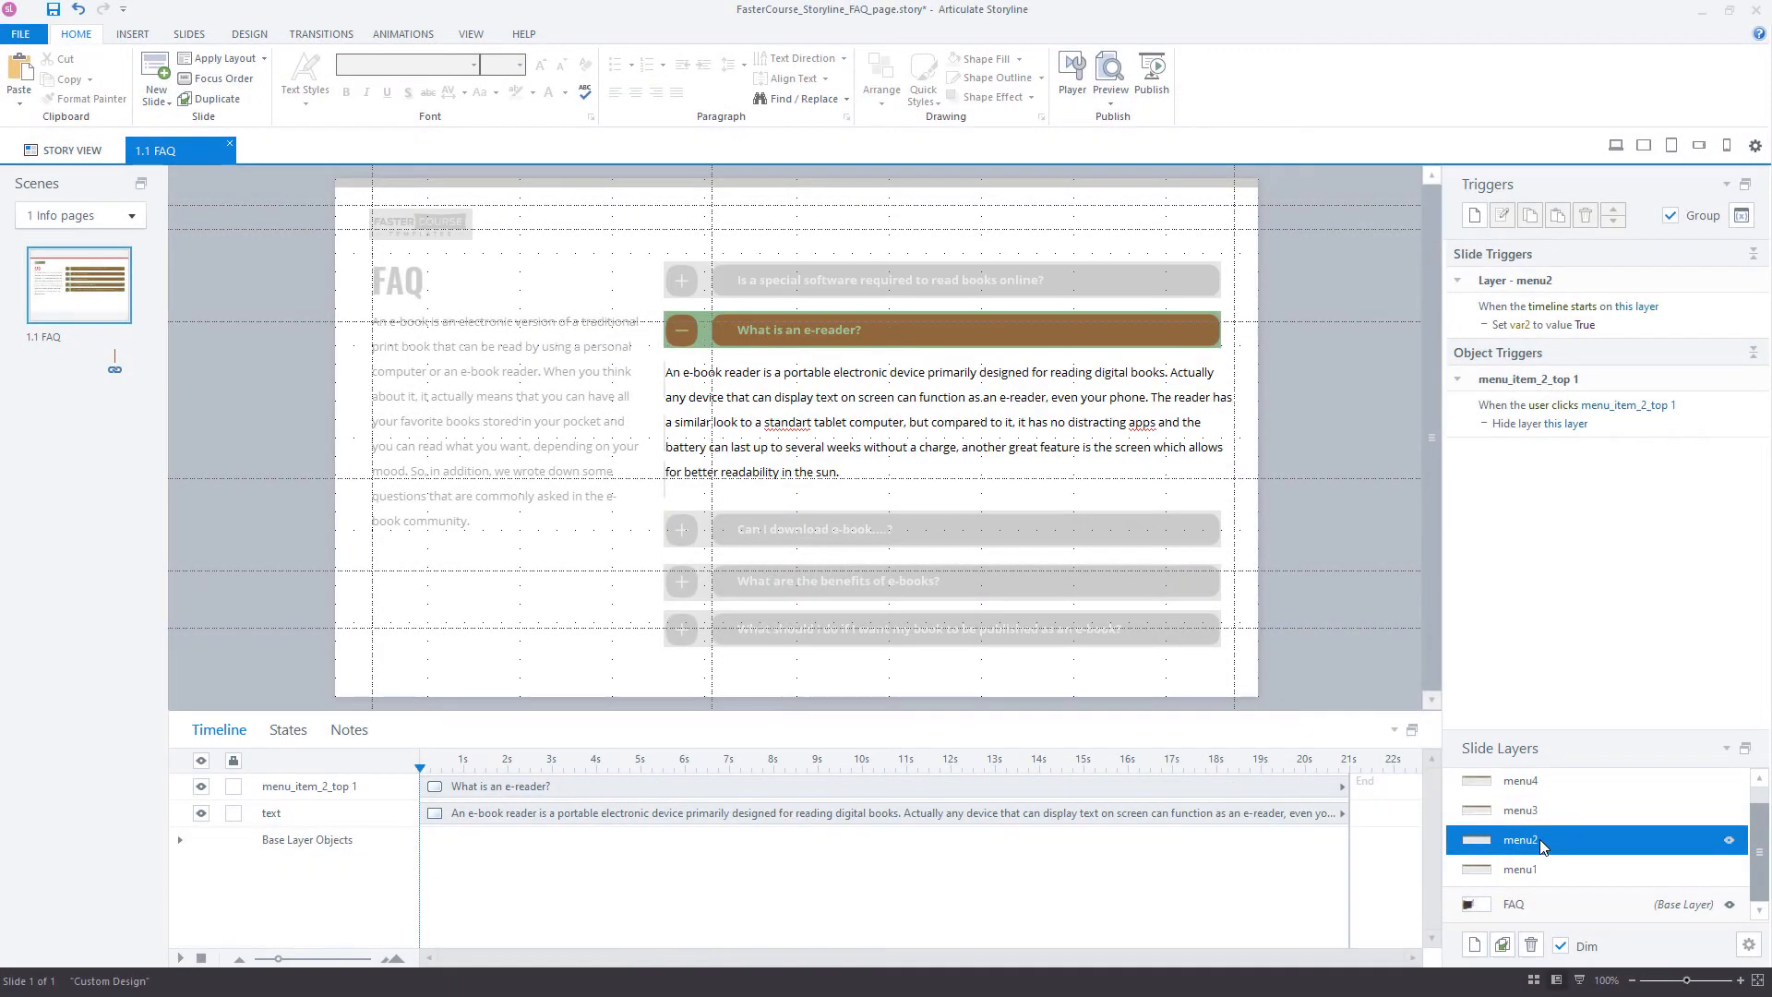
{"action": "left_click", "coordinate": [1536, 814]}
{"action": "scroll", "coordinate": [1535, 814], "scroll_direction": "up", "scroll_amount": 1}
{"action": "left_click", "coordinate": [1534, 813]}
{"action": "left_click", "coordinate": [1525, 783]}
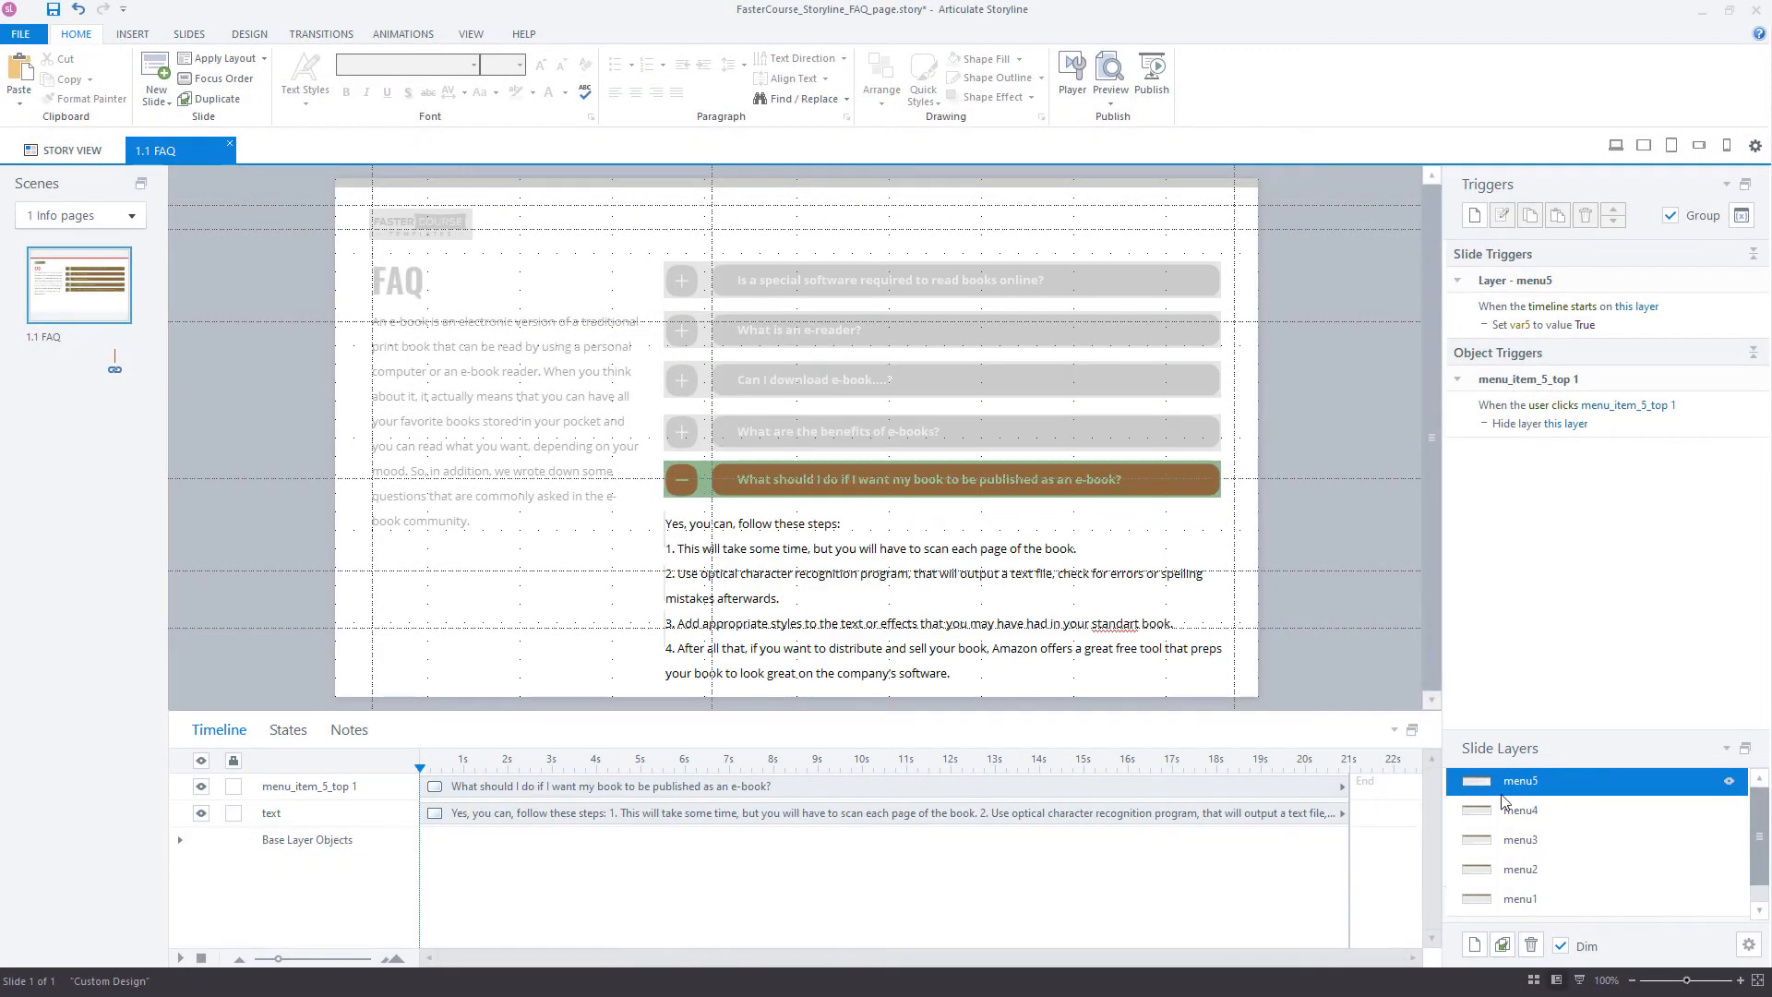
{"action": "left_click", "coordinate": [181, 841]}
{"action": "scroll", "coordinate": [185, 853], "scroll_direction": "down", "scroll_amount": 5}
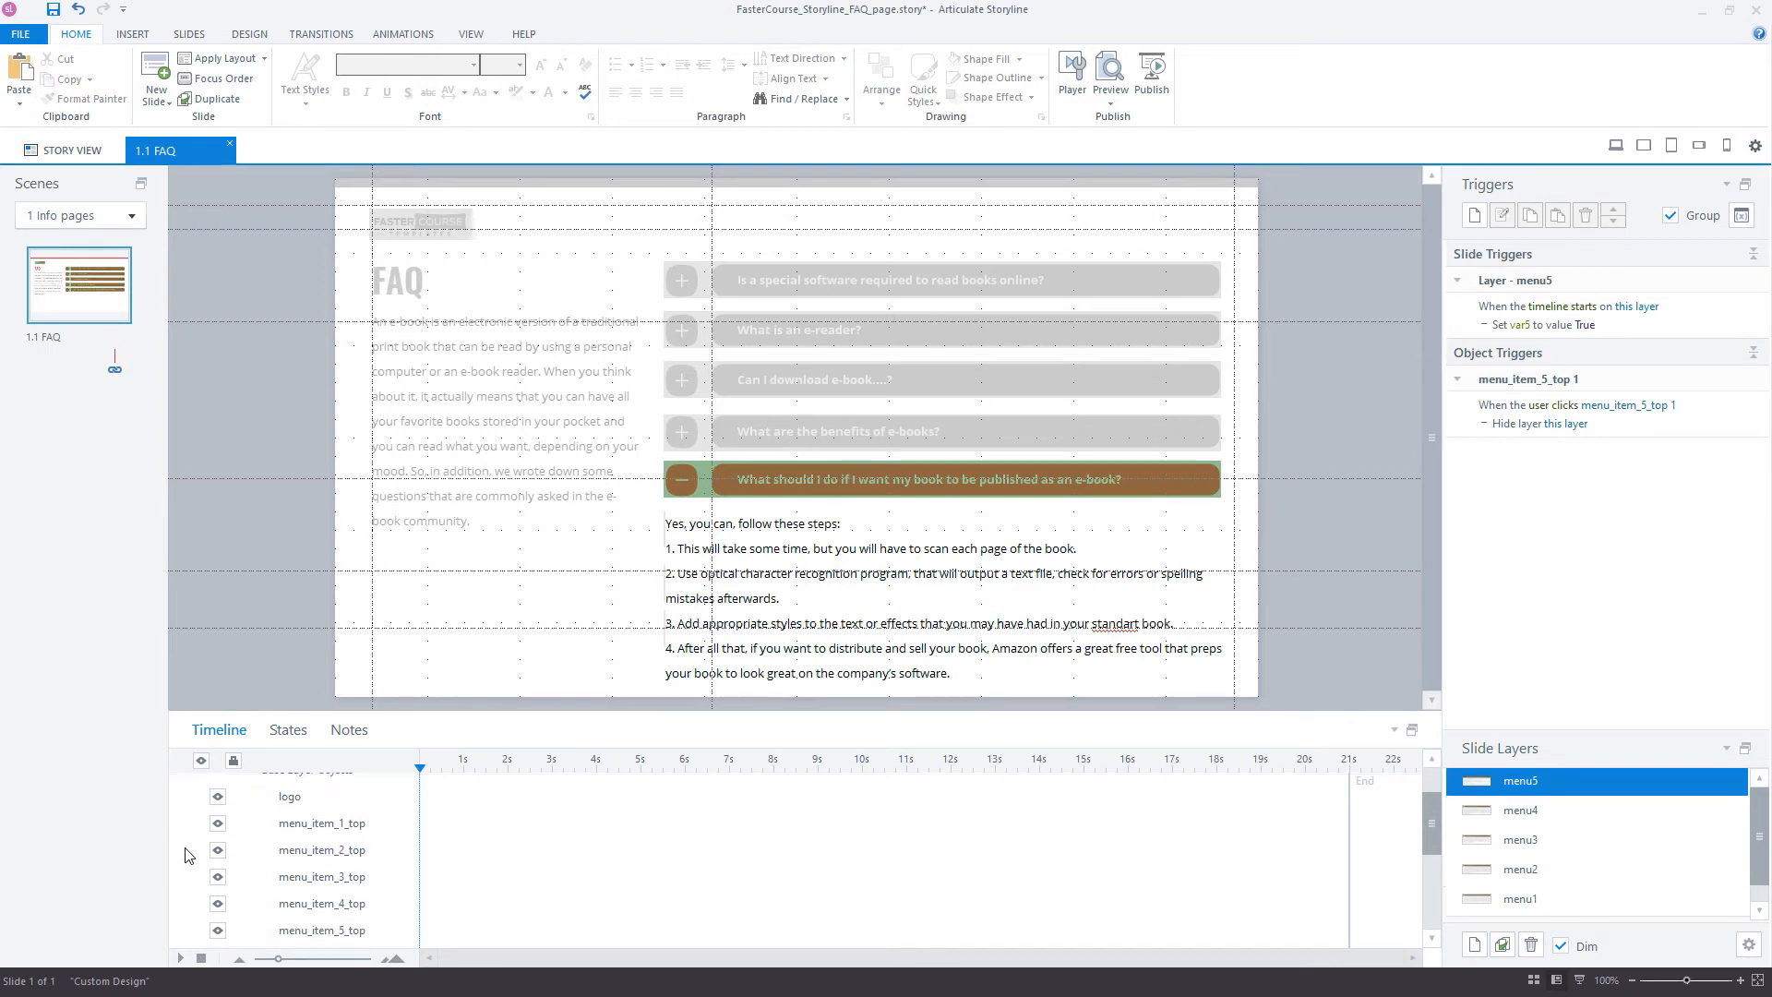
{"action": "scroll", "coordinate": [185, 854], "scroll_direction": "down", "scroll_amount": 6}
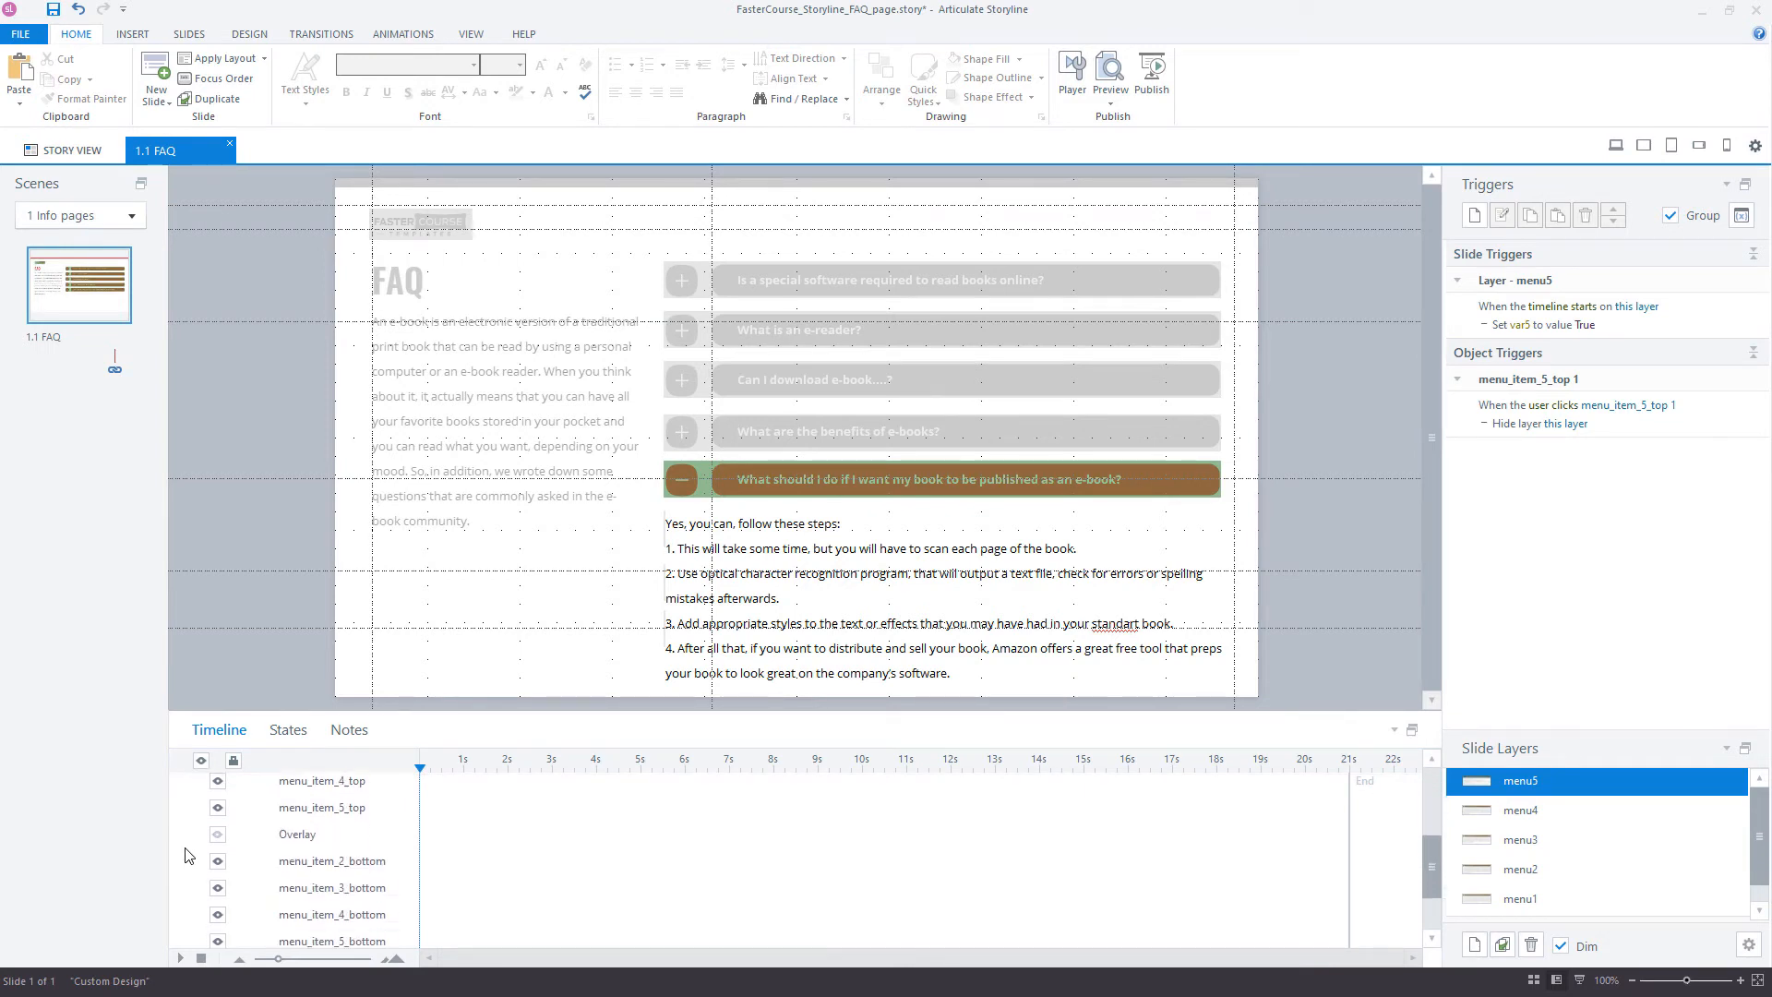
{"action": "scroll", "coordinate": [184, 853], "scroll_direction": "up", "scroll_amount": 3}
{"action": "scroll", "coordinate": [263, 848], "scroll_direction": "up", "scroll_amount": 5}
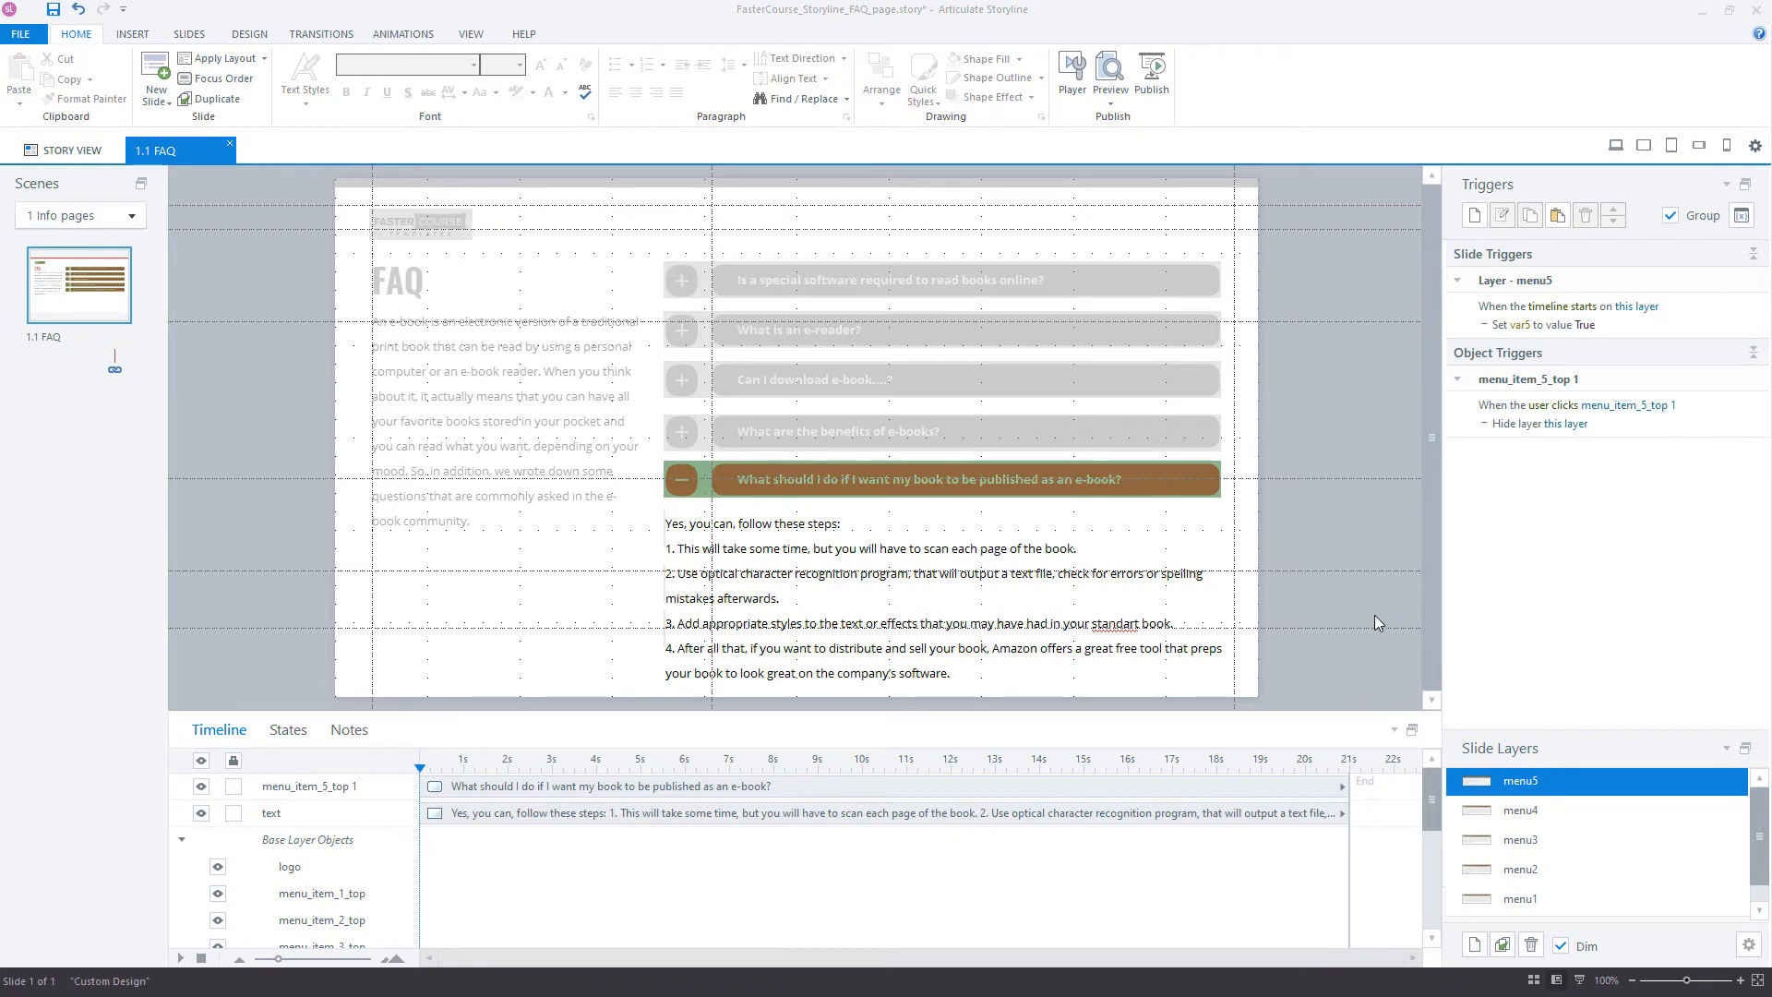
Step: On the FAQ base layer, set up a trigger changing menu_item_1_top to Custom_visited when var1 changes
{"action": "scroll", "coordinate": [1520, 791], "scroll_direction": "down", "scroll_amount": 1}
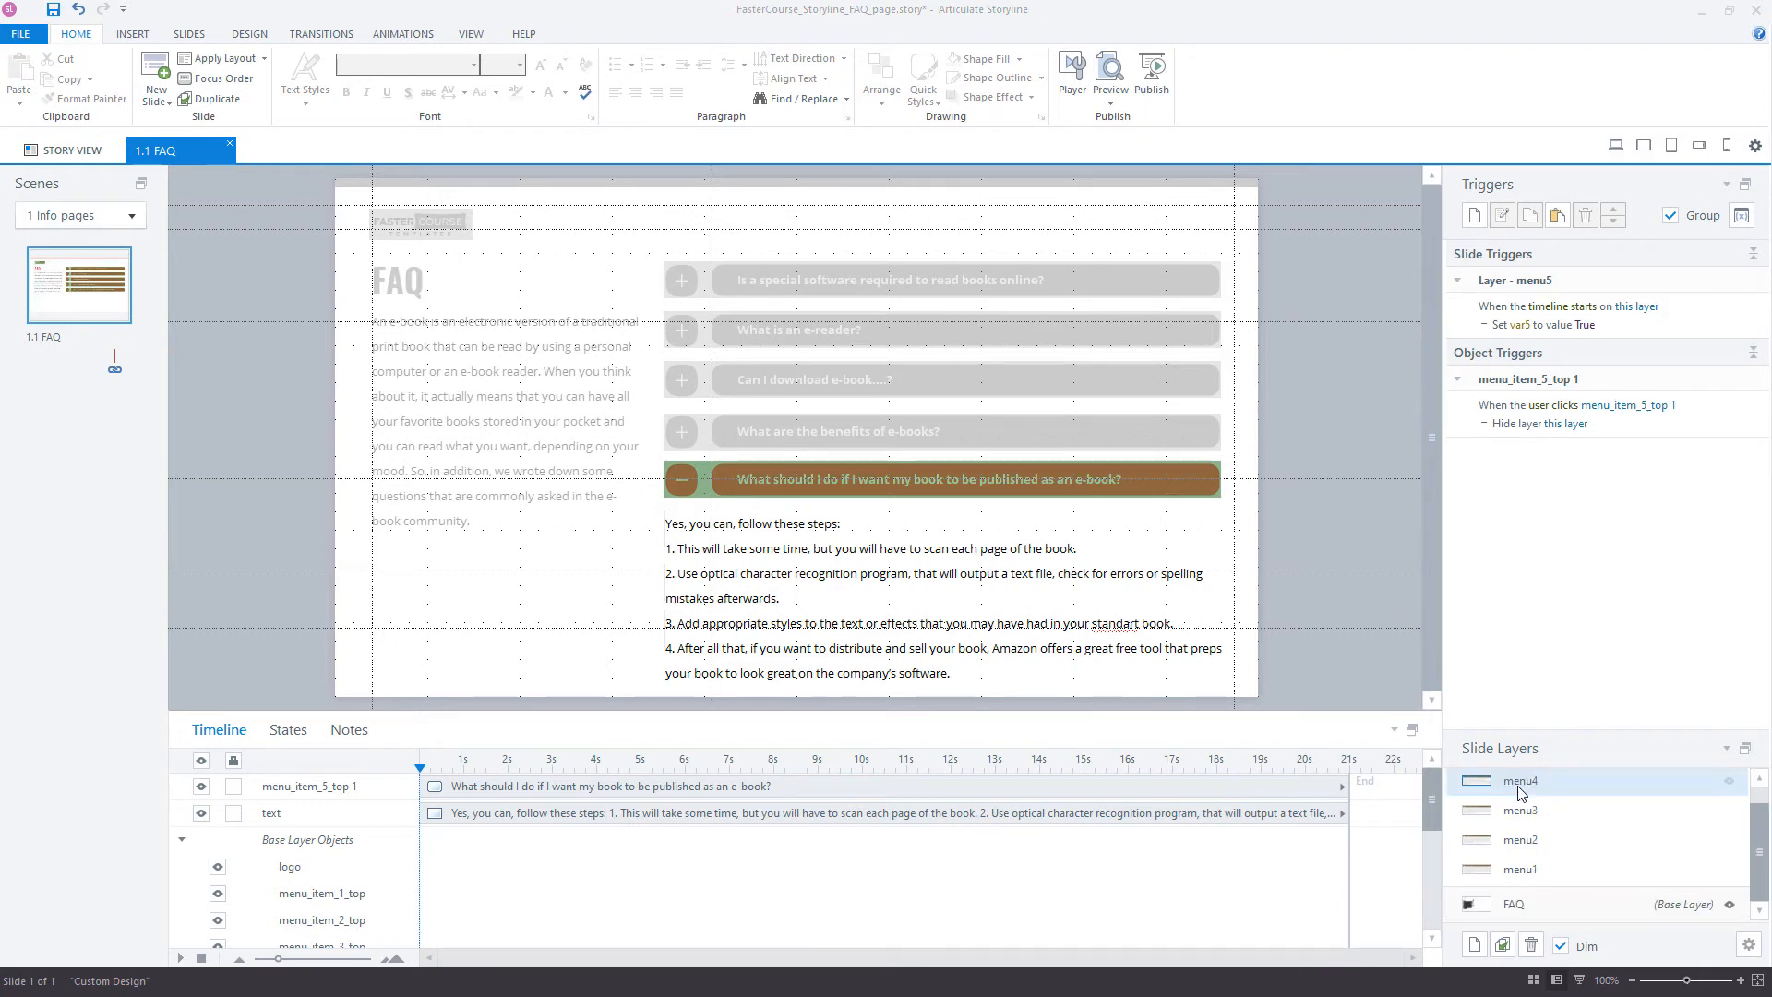
{"action": "left_click", "coordinate": [1531, 903]}
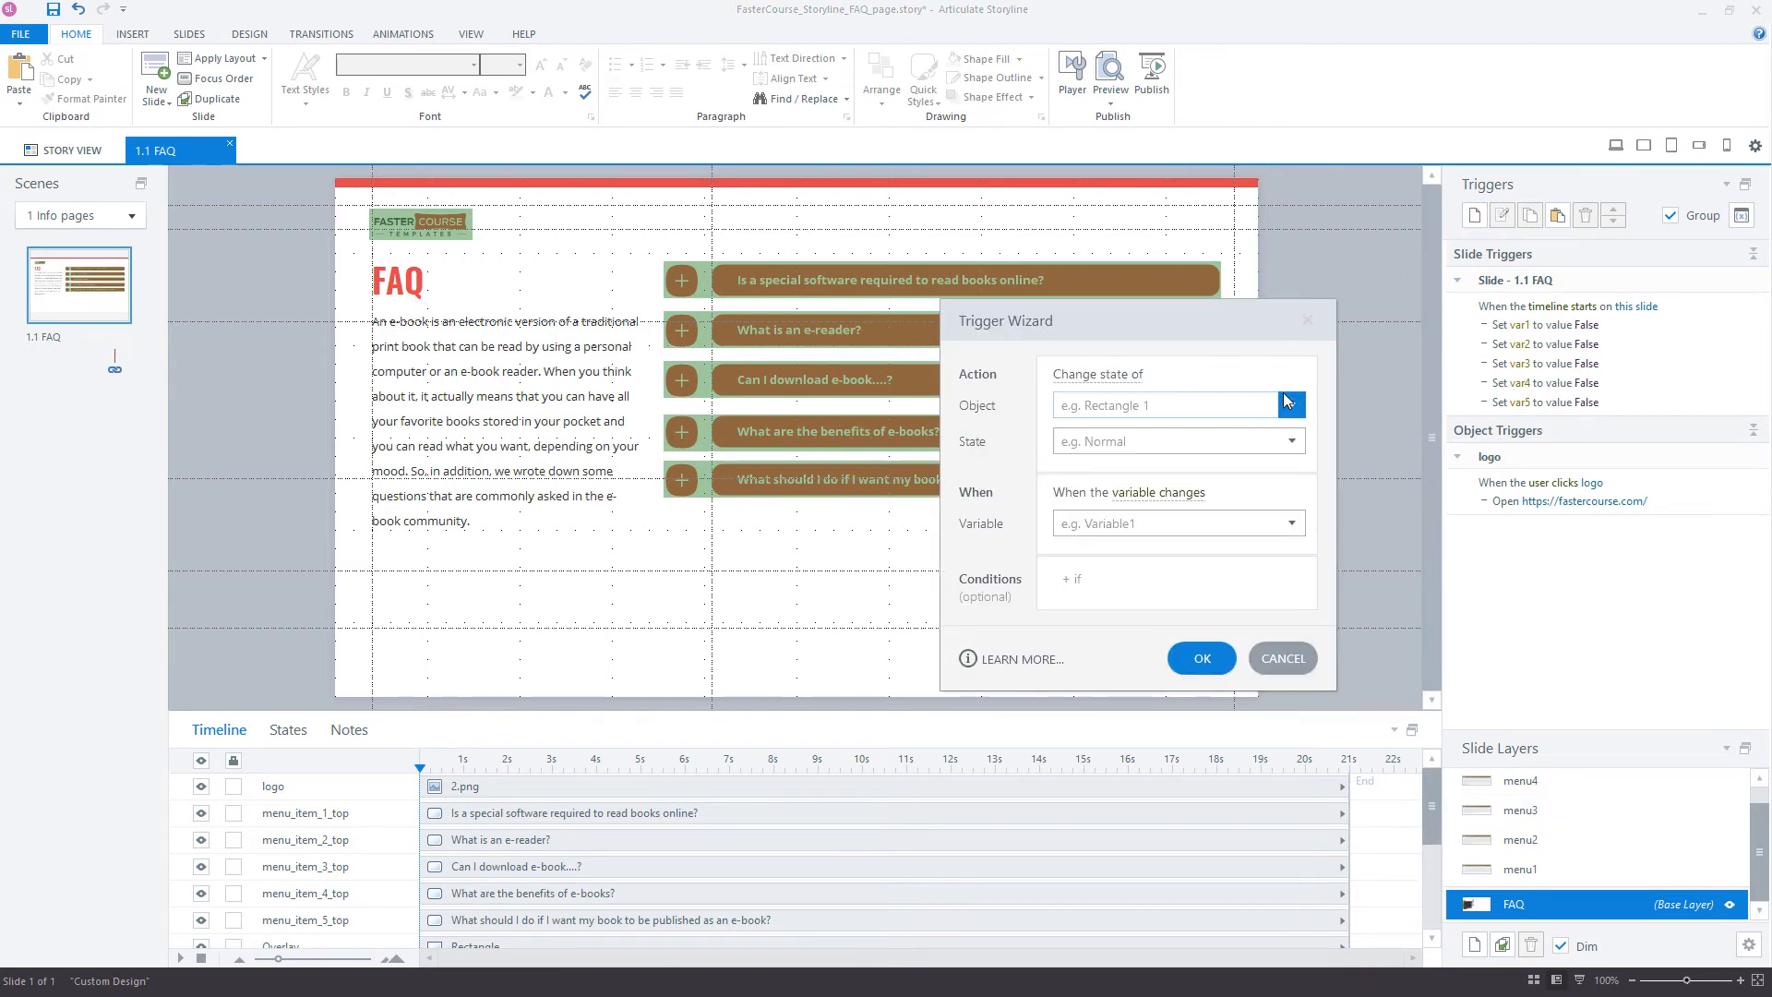
{"action": "left_click", "coordinate": [1290, 403]}
{"action": "left_click", "coordinate": [1196, 545]}
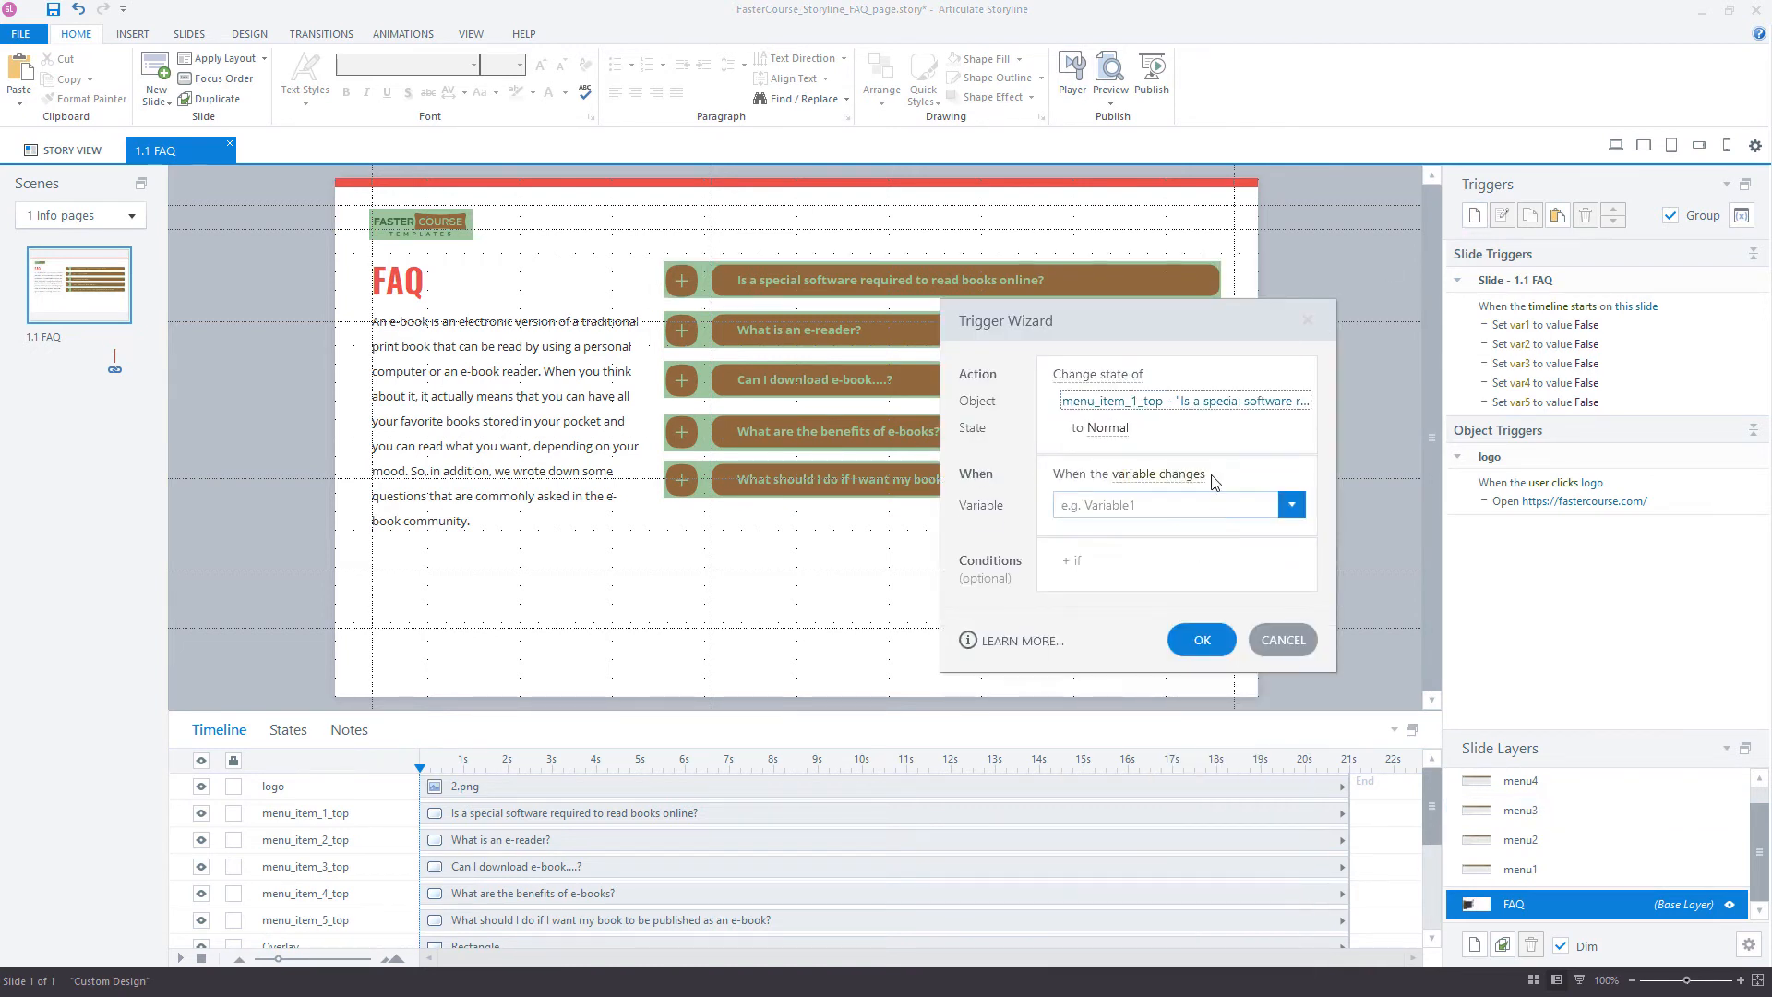
{"action": "left_click", "coordinate": [1119, 430]}
{"action": "left_click", "coordinate": [1123, 503]}
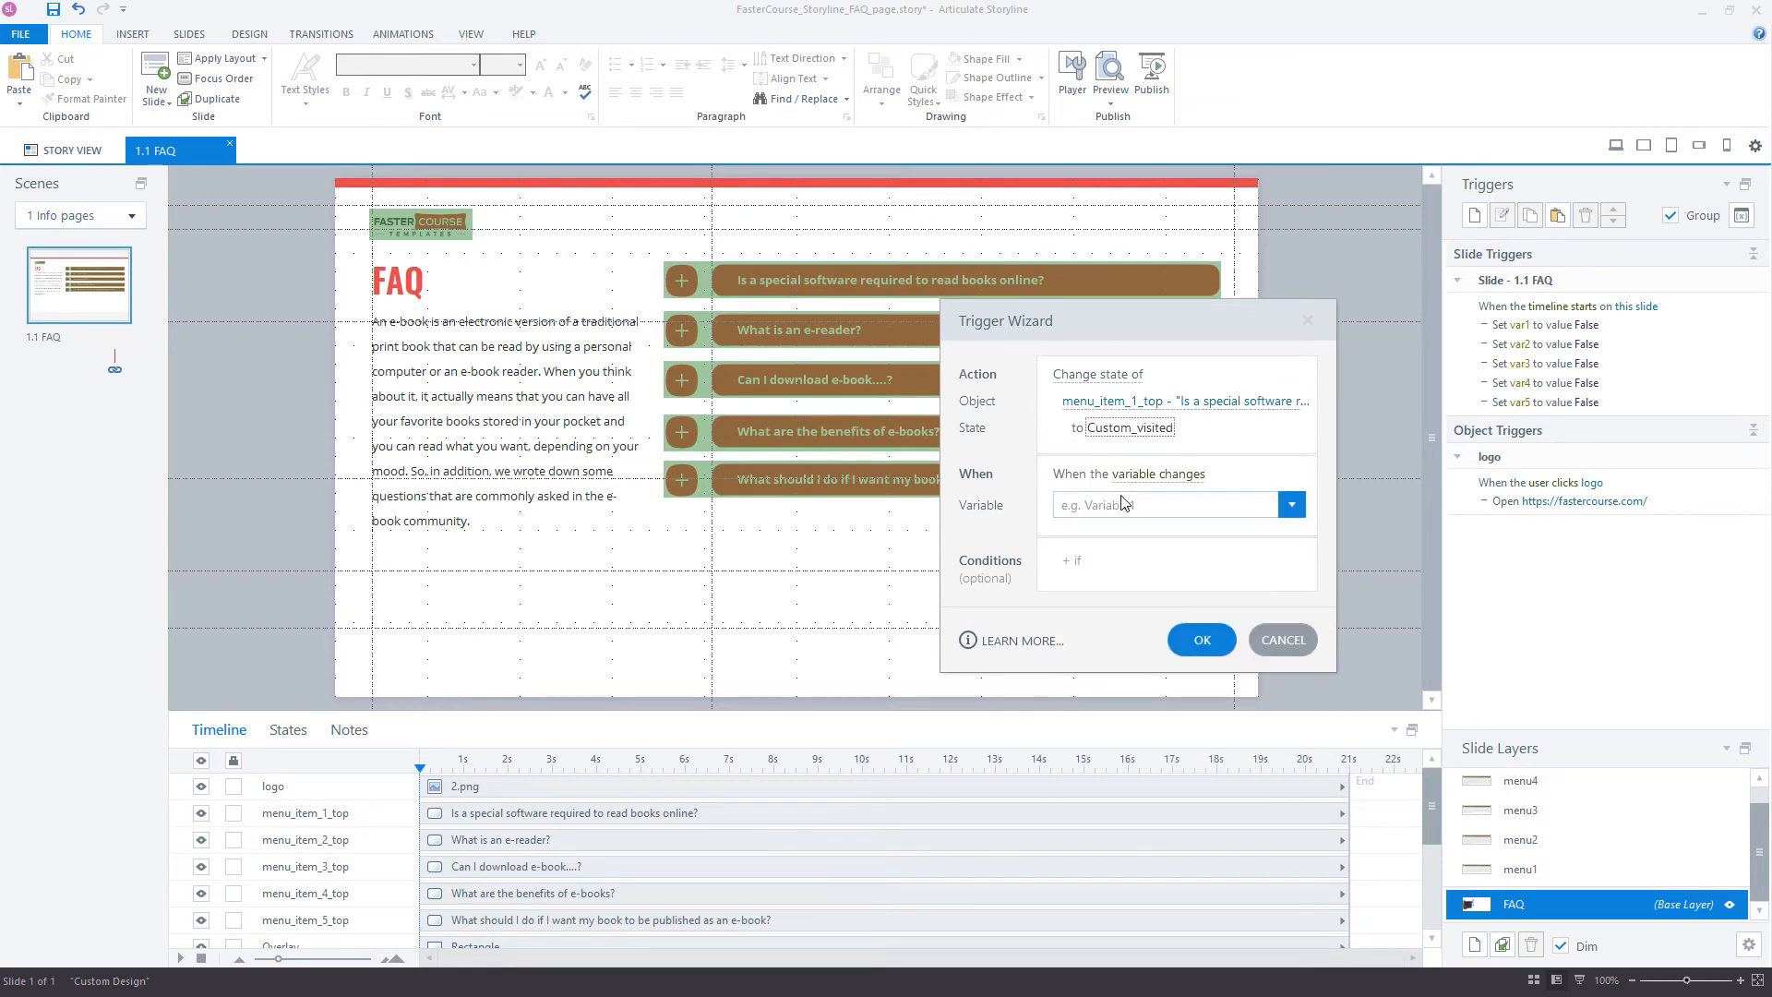
{"action": "left_click", "coordinate": [1243, 506]}
{"action": "left_click", "coordinate": [1145, 826]}
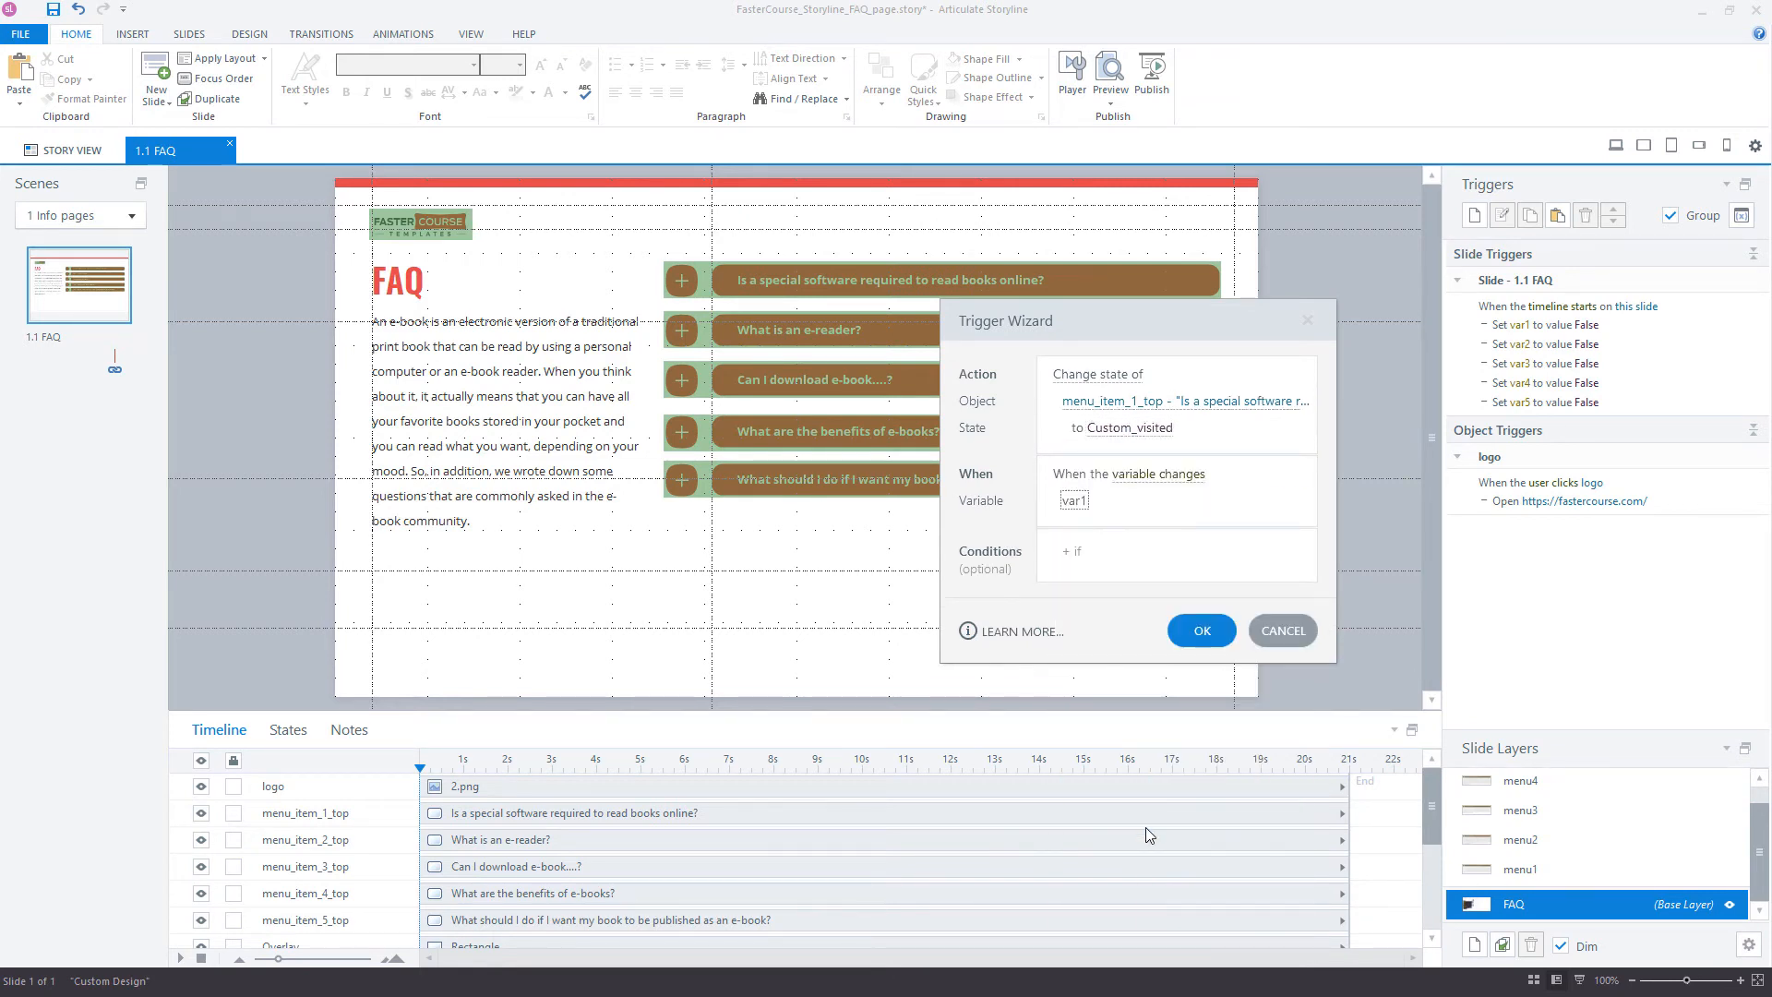
Step: Add the condition that var1 equals True to the menu_item_1_top state trigger and save the trigger
{"action": "left_click", "coordinate": [1101, 572]}
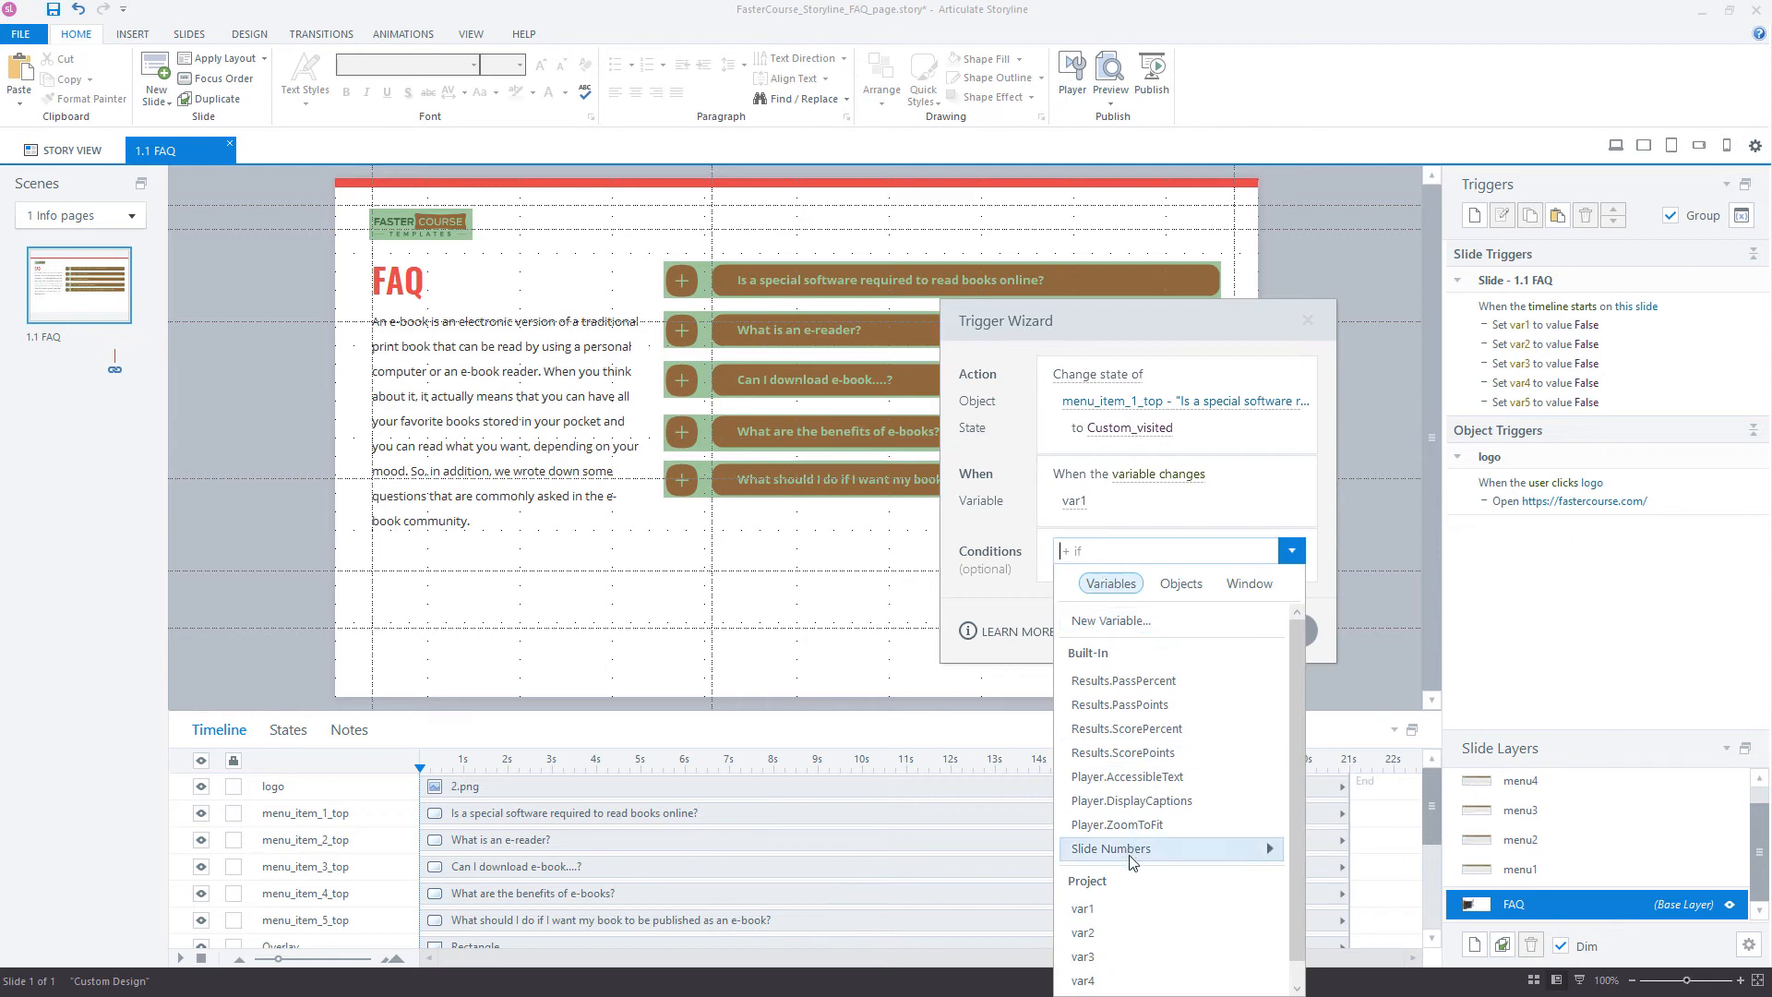
{"action": "left_click", "coordinate": [1116, 914]}
{"action": "left_click", "coordinate": [1153, 548]}
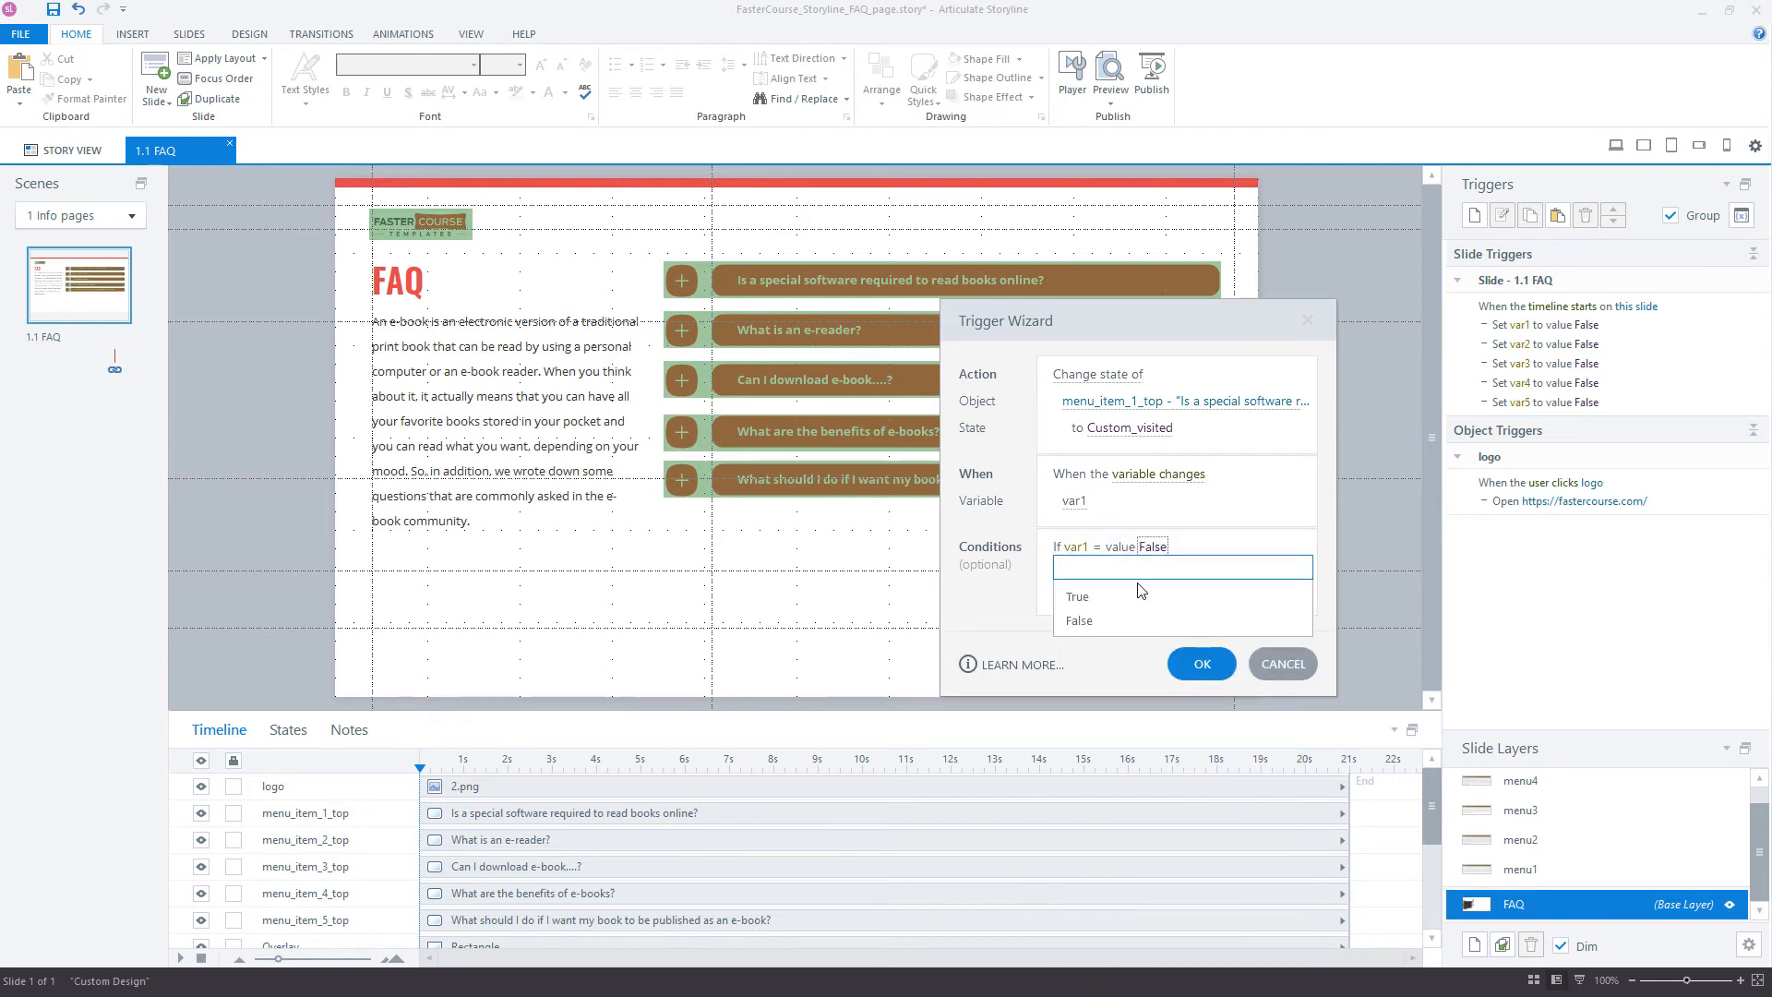
{"action": "left_click", "coordinate": [1137, 592]}
{"action": "left_click", "coordinate": [1183, 666]}
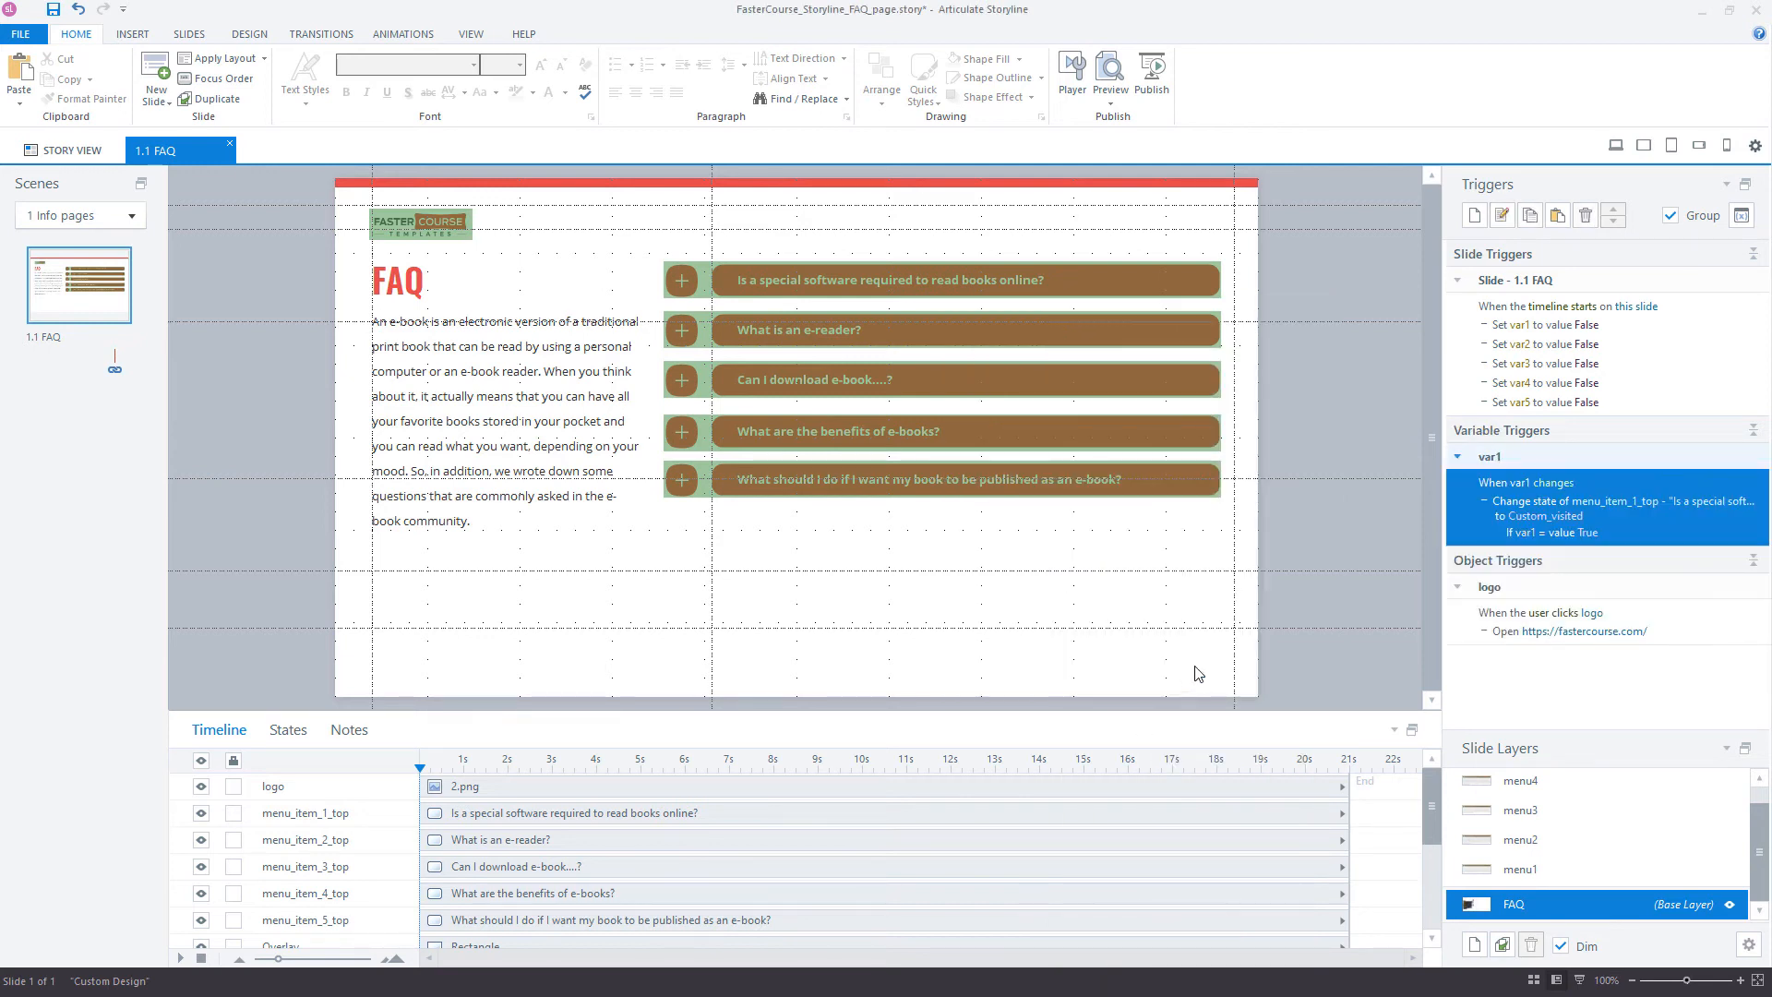
Step: Duplicate the var1 trigger and set the copy to change menu_item_2_bottom when var2 changes, if var2 equals True
{"action": "left_click", "coordinate": [1558, 216]}
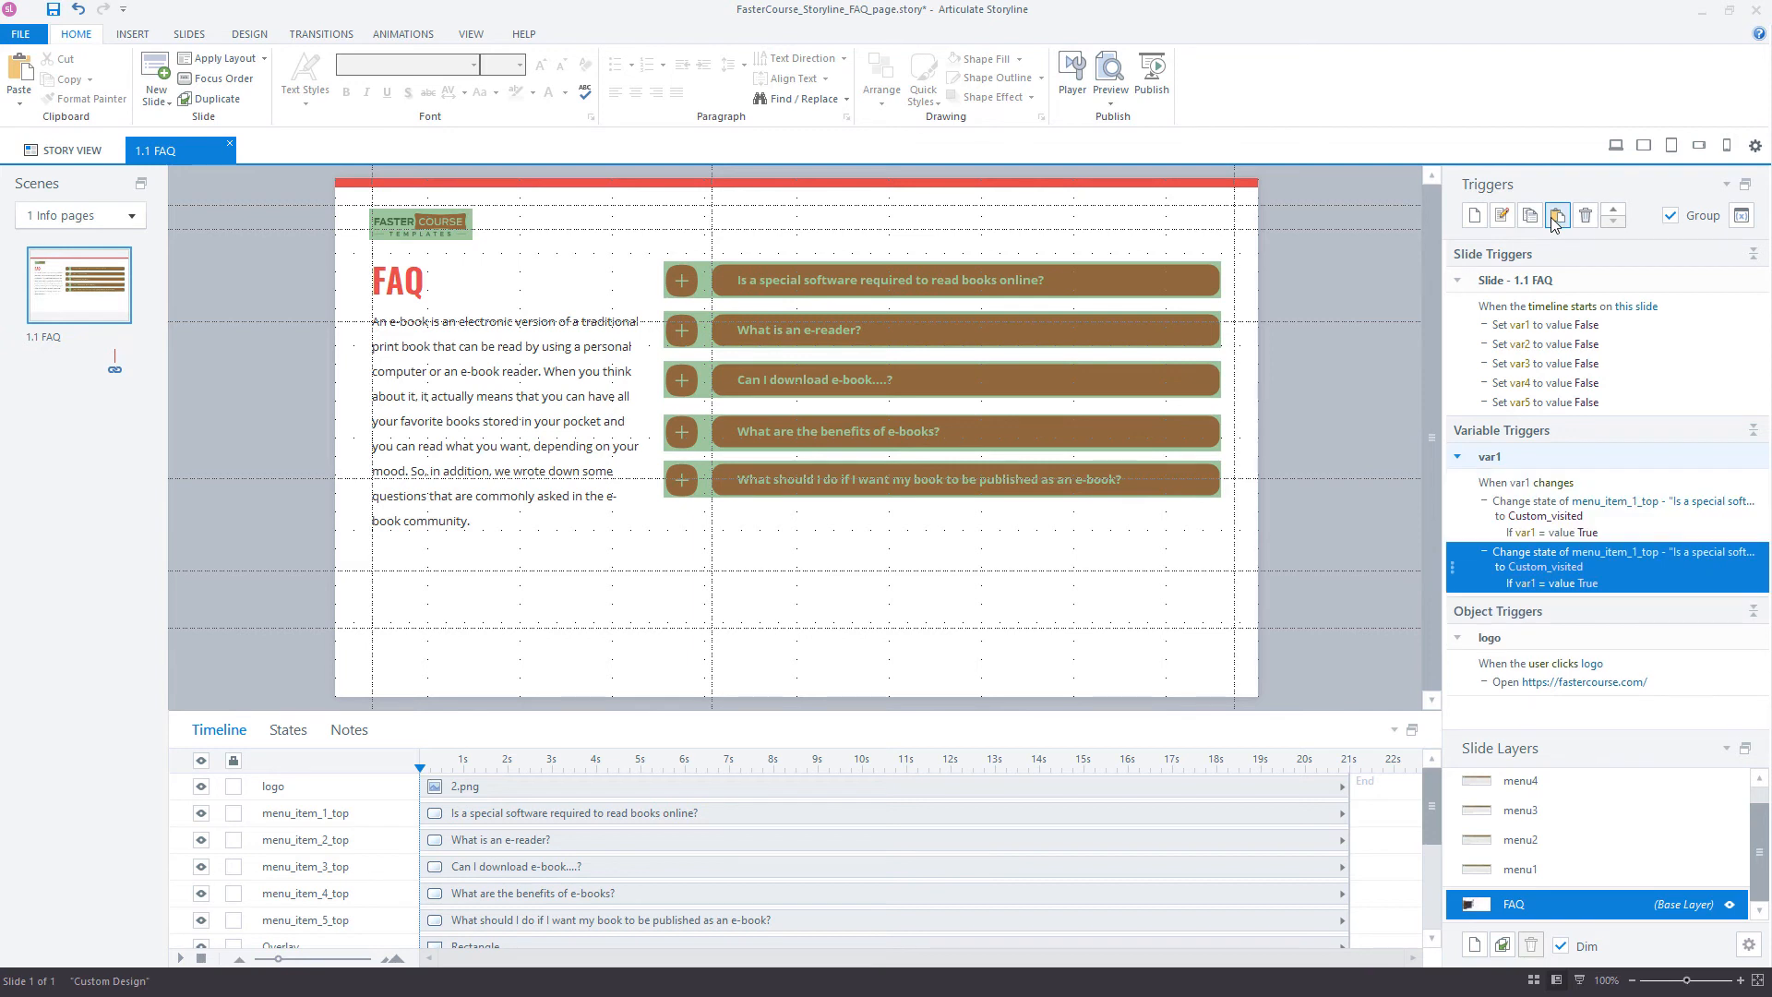
{"action": "double_click", "coordinate": [1609, 583]}
{"action": "left_click", "coordinate": [1179, 404]}
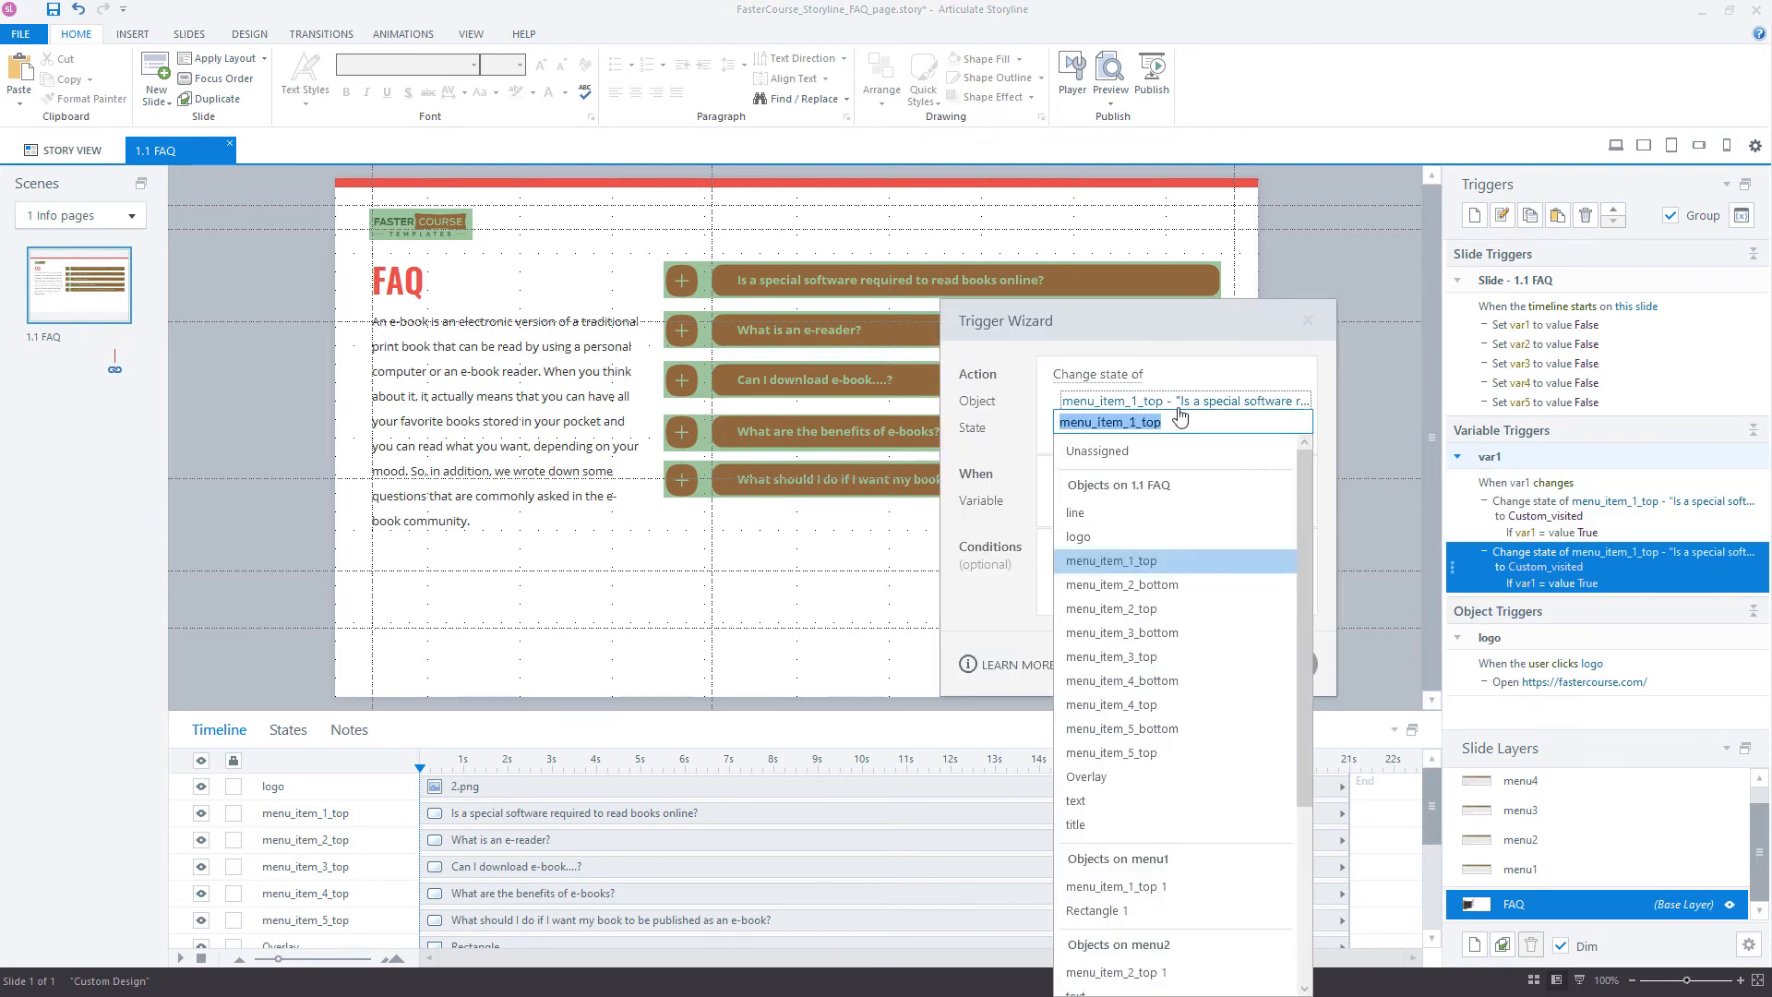
{"action": "left_click", "coordinate": [1162, 578]}
{"action": "left_click", "coordinate": [1075, 501]}
{"action": "left_click", "coordinate": [1077, 865]}
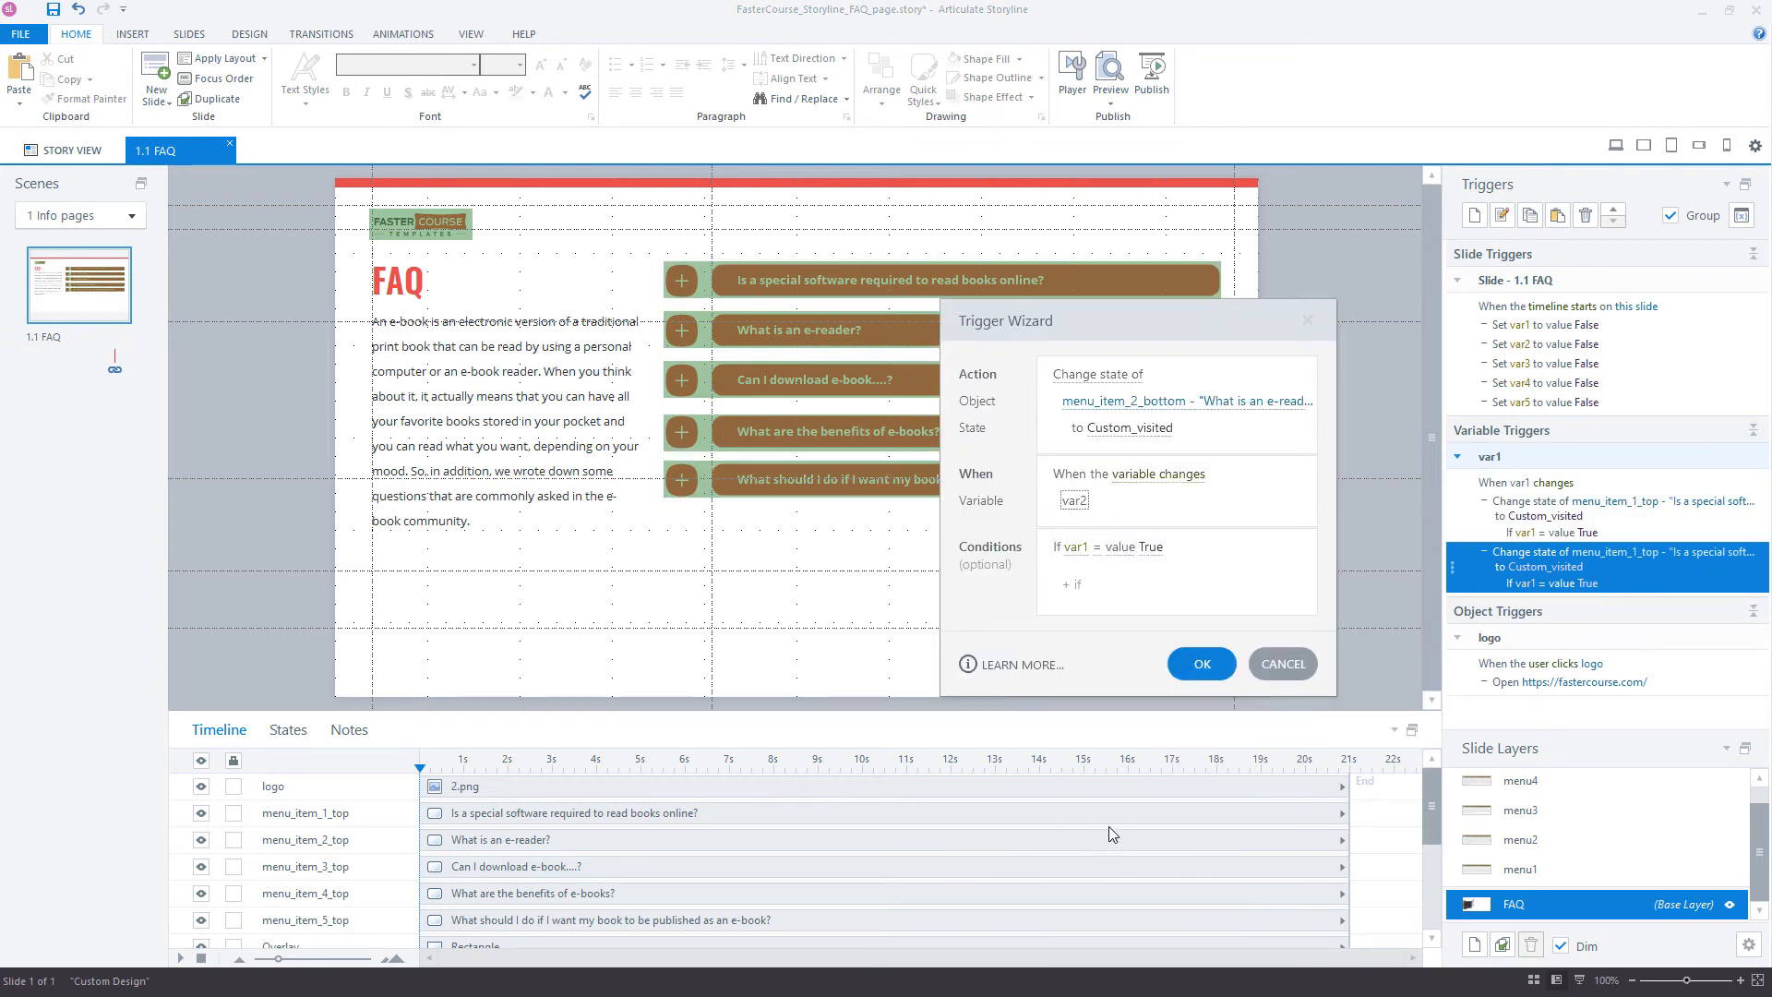
{"action": "left_click", "coordinate": [1076, 546]}
{"action": "left_click", "coordinate": [1098, 952]}
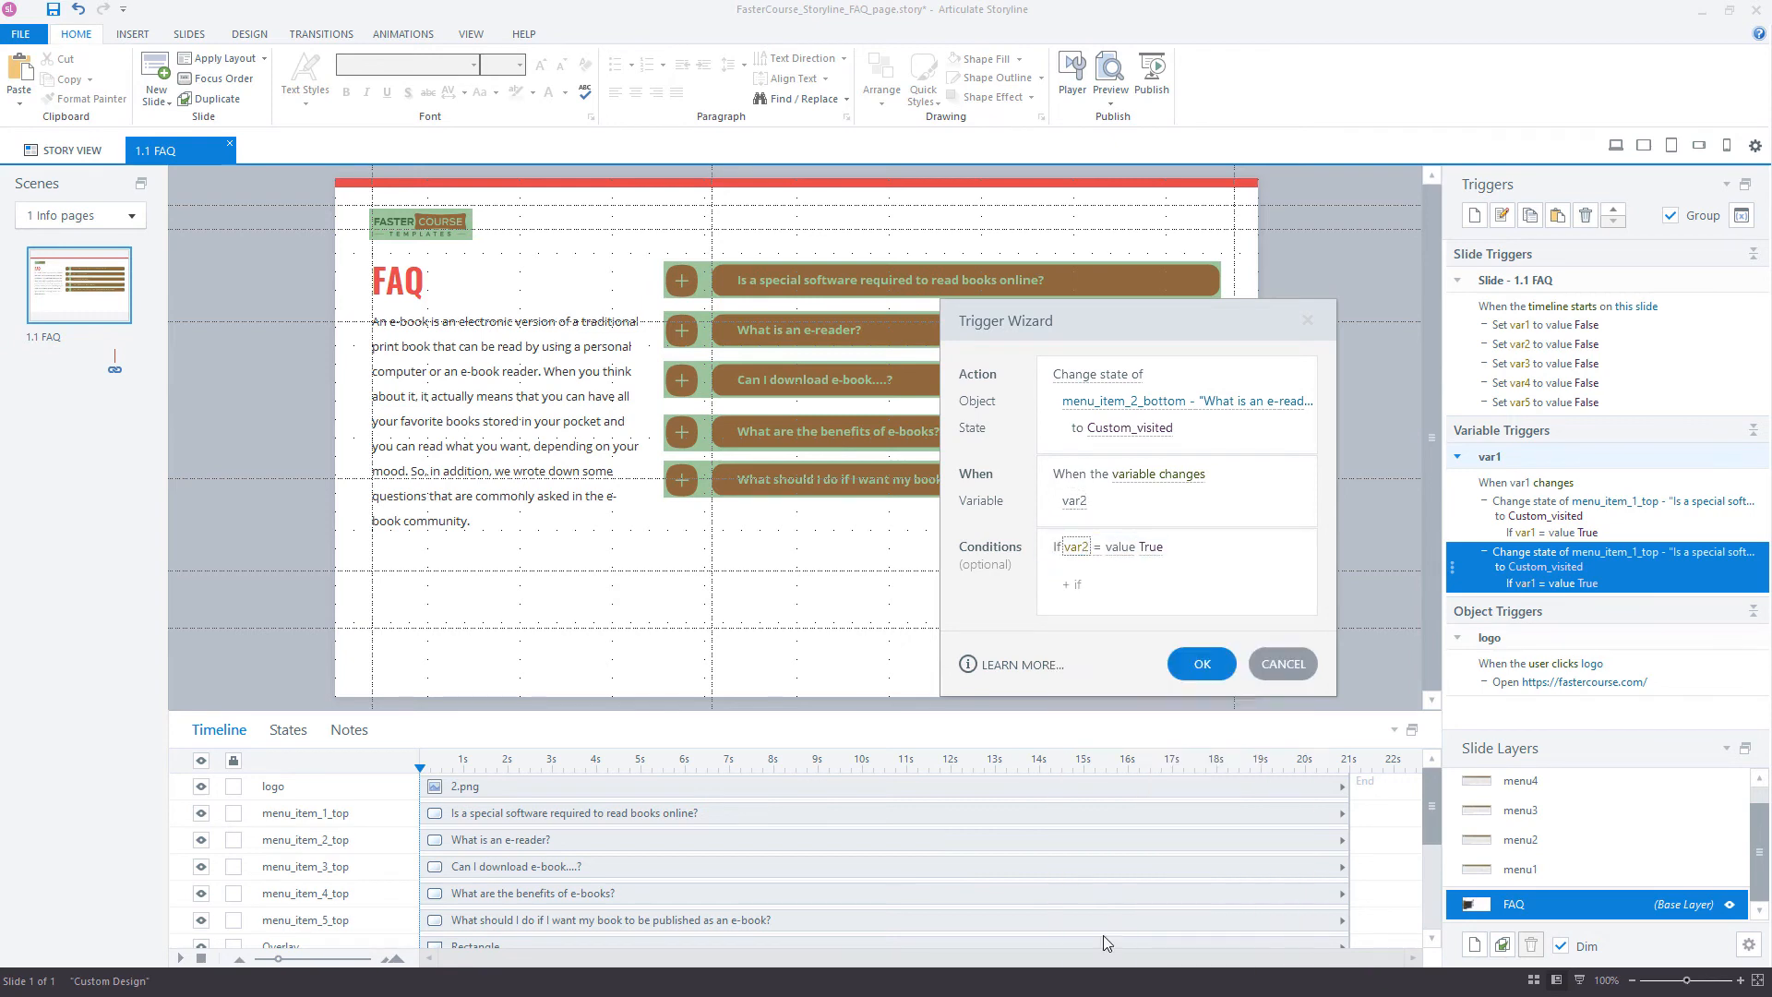
{"action": "left_click", "coordinate": [1202, 665]}
Step: Duplicate the menu_item_2_bottom state trigger within the var2 group
{"action": "key", "text": "ctrl+c"}
{"action": "key", "text": "ctrl+v"}
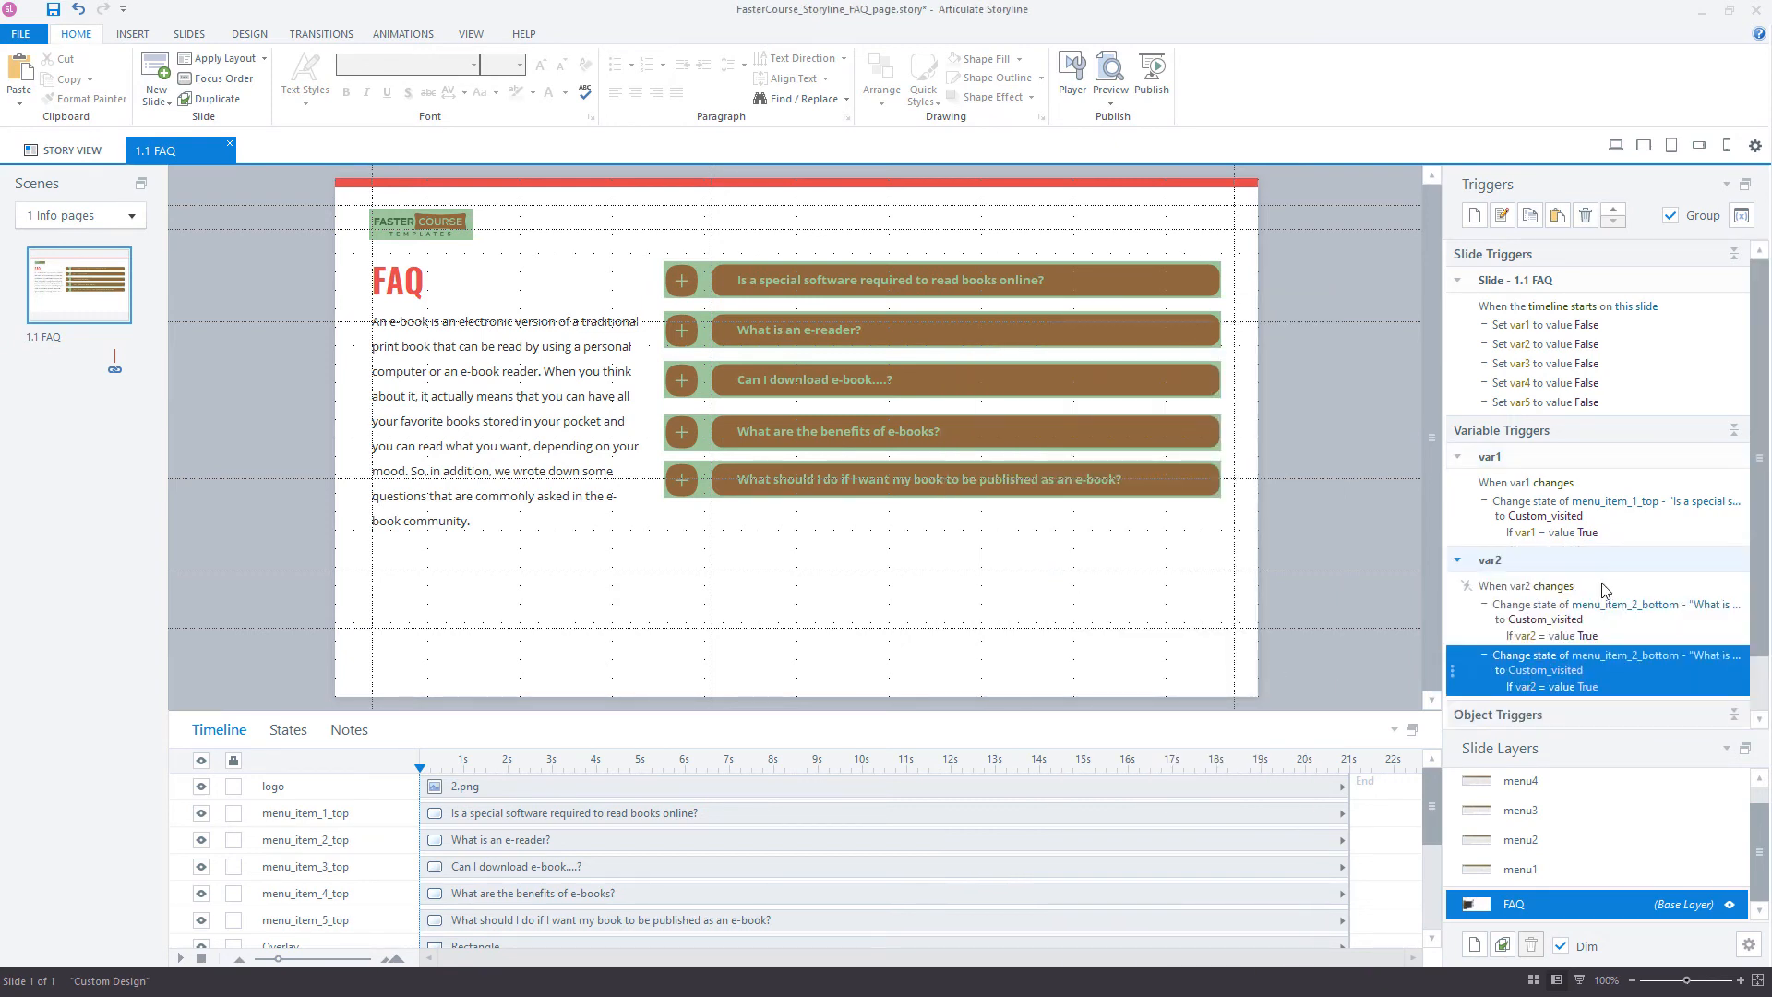
{"action": "scroll", "coordinate": [1602, 589], "scroll_direction": "down", "scroll_amount": 1}
{"action": "left_click", "coordinate": [1604, 587]}
{"action": "left_click", "coordinate": [1606, 433]}
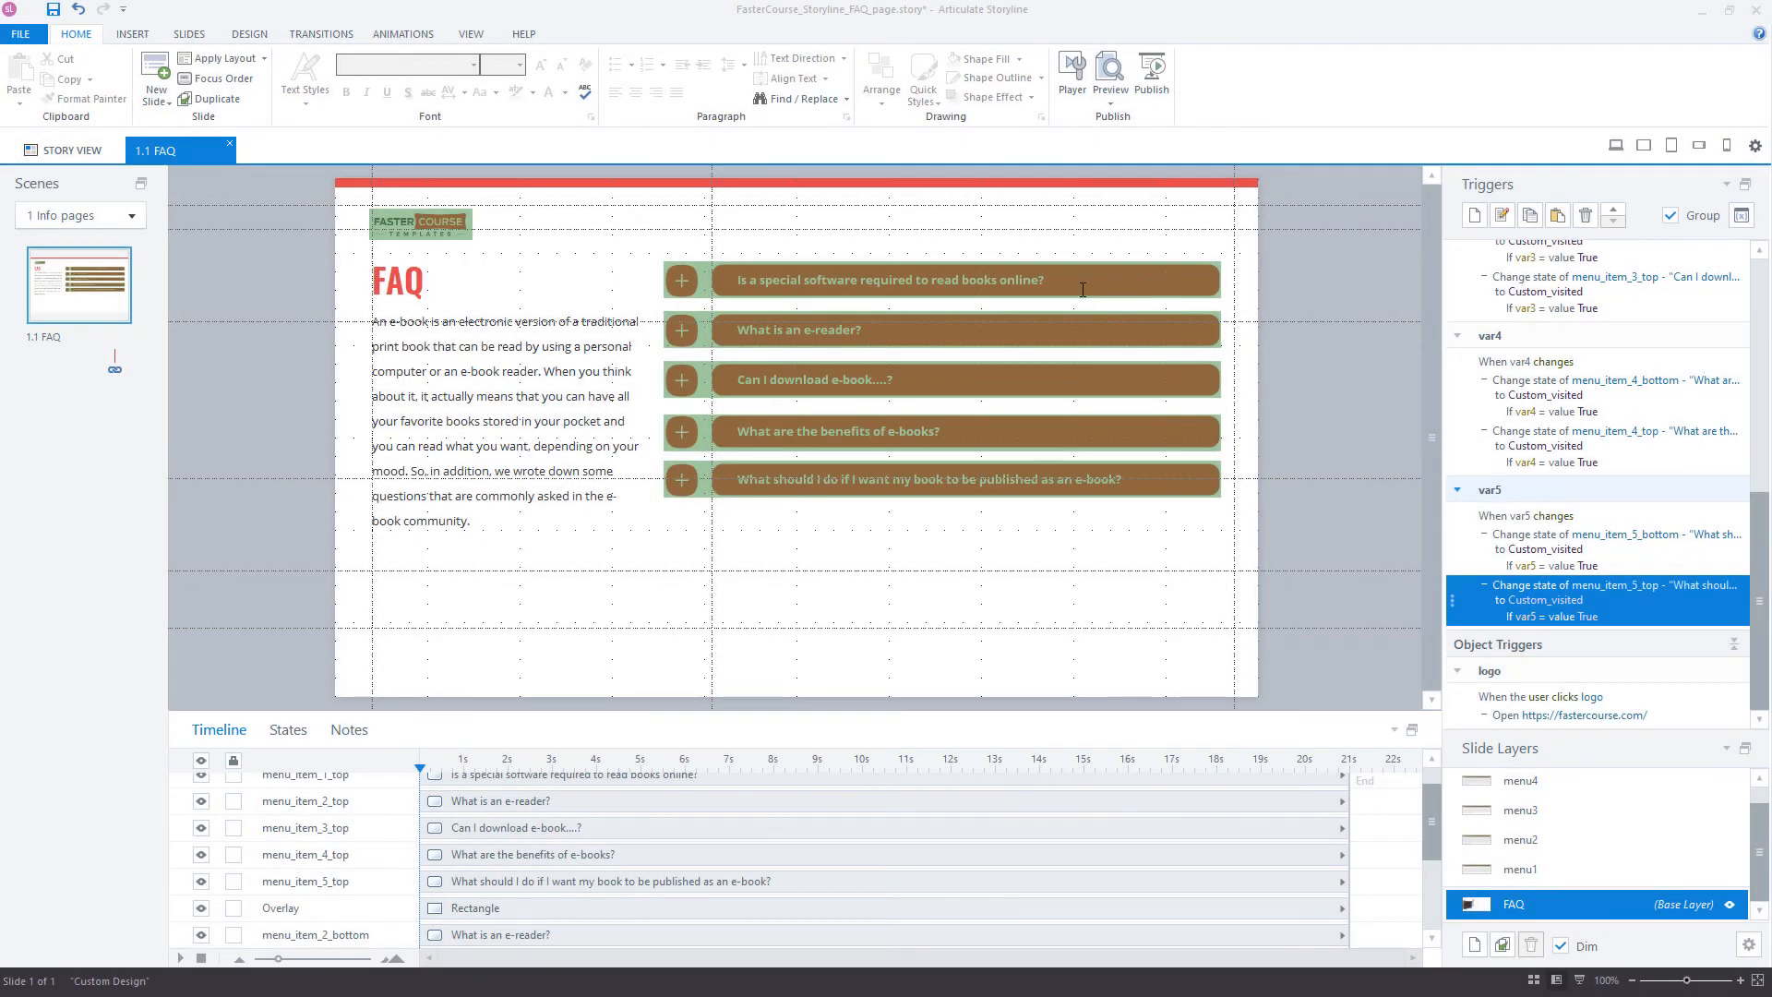
Step: Add a trigger on menu_item_1_top that shows the menu1 layer when the user clicks it
{"action": "left_click", "coordinate": [1082, 291]}
{"action": "left_click", "coordinate": [1471, 217]}
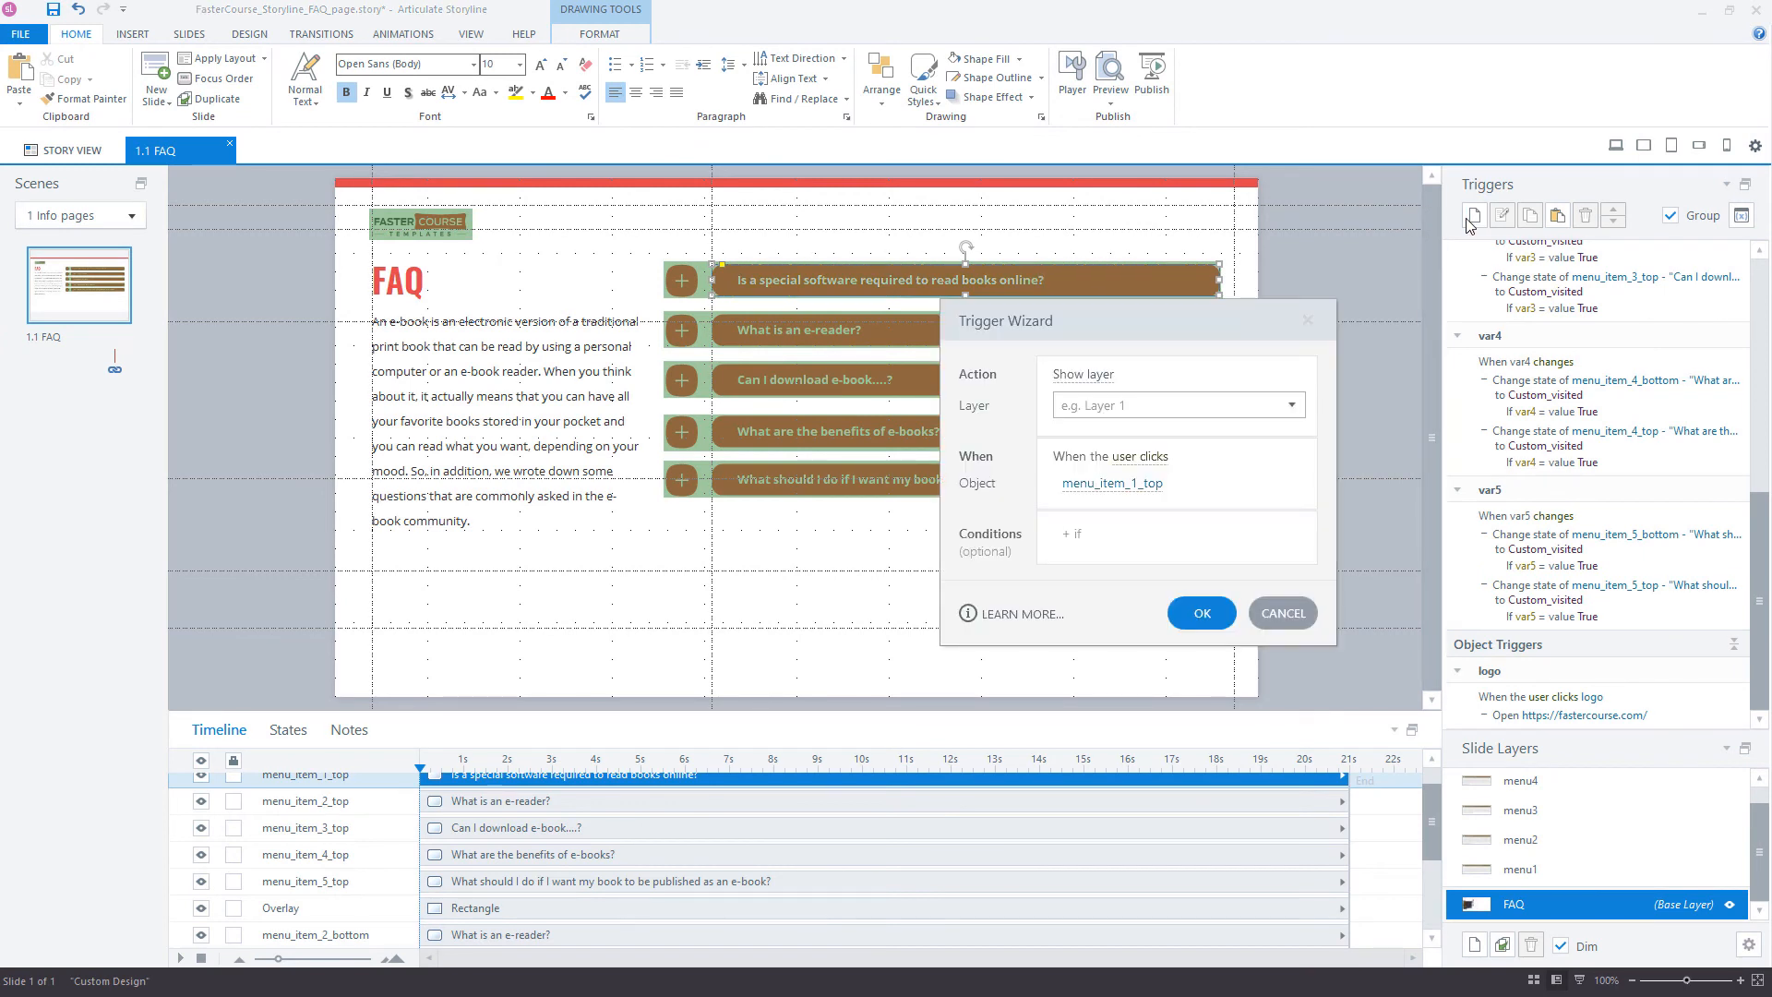
{"action": "left_click", "coordinate": [1291, 405]}
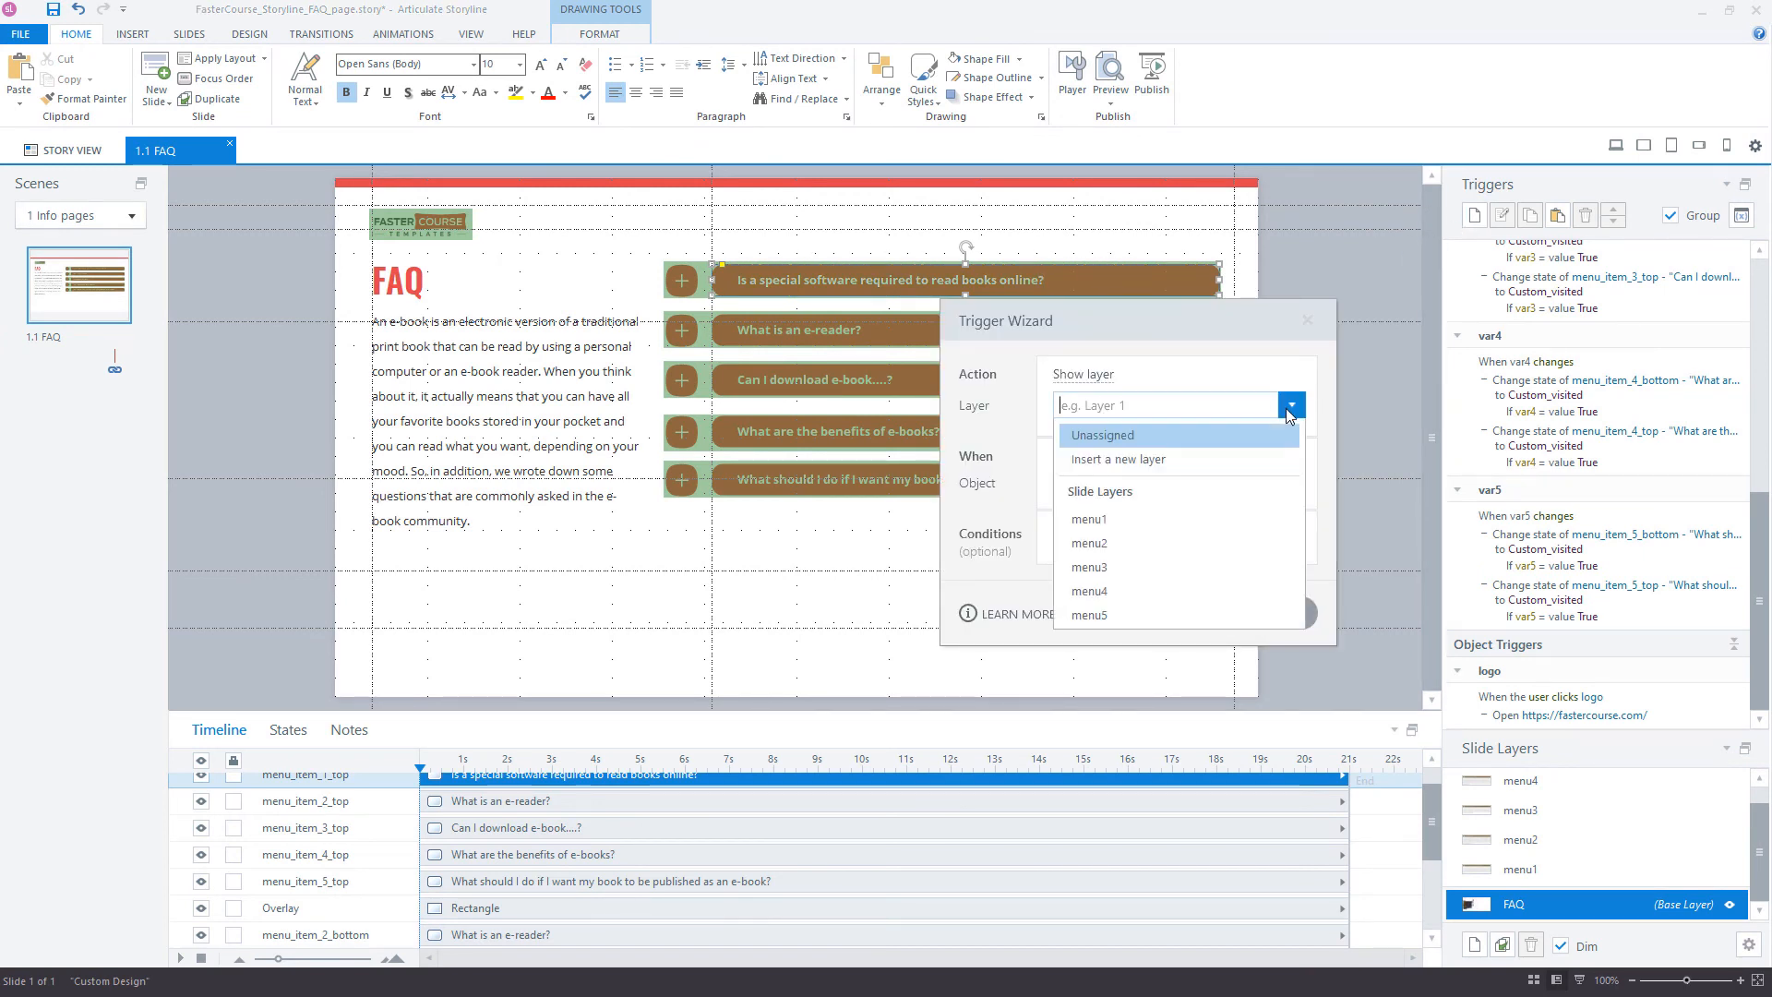
{"action": "left_click", "coordinate": [1212, 531]}
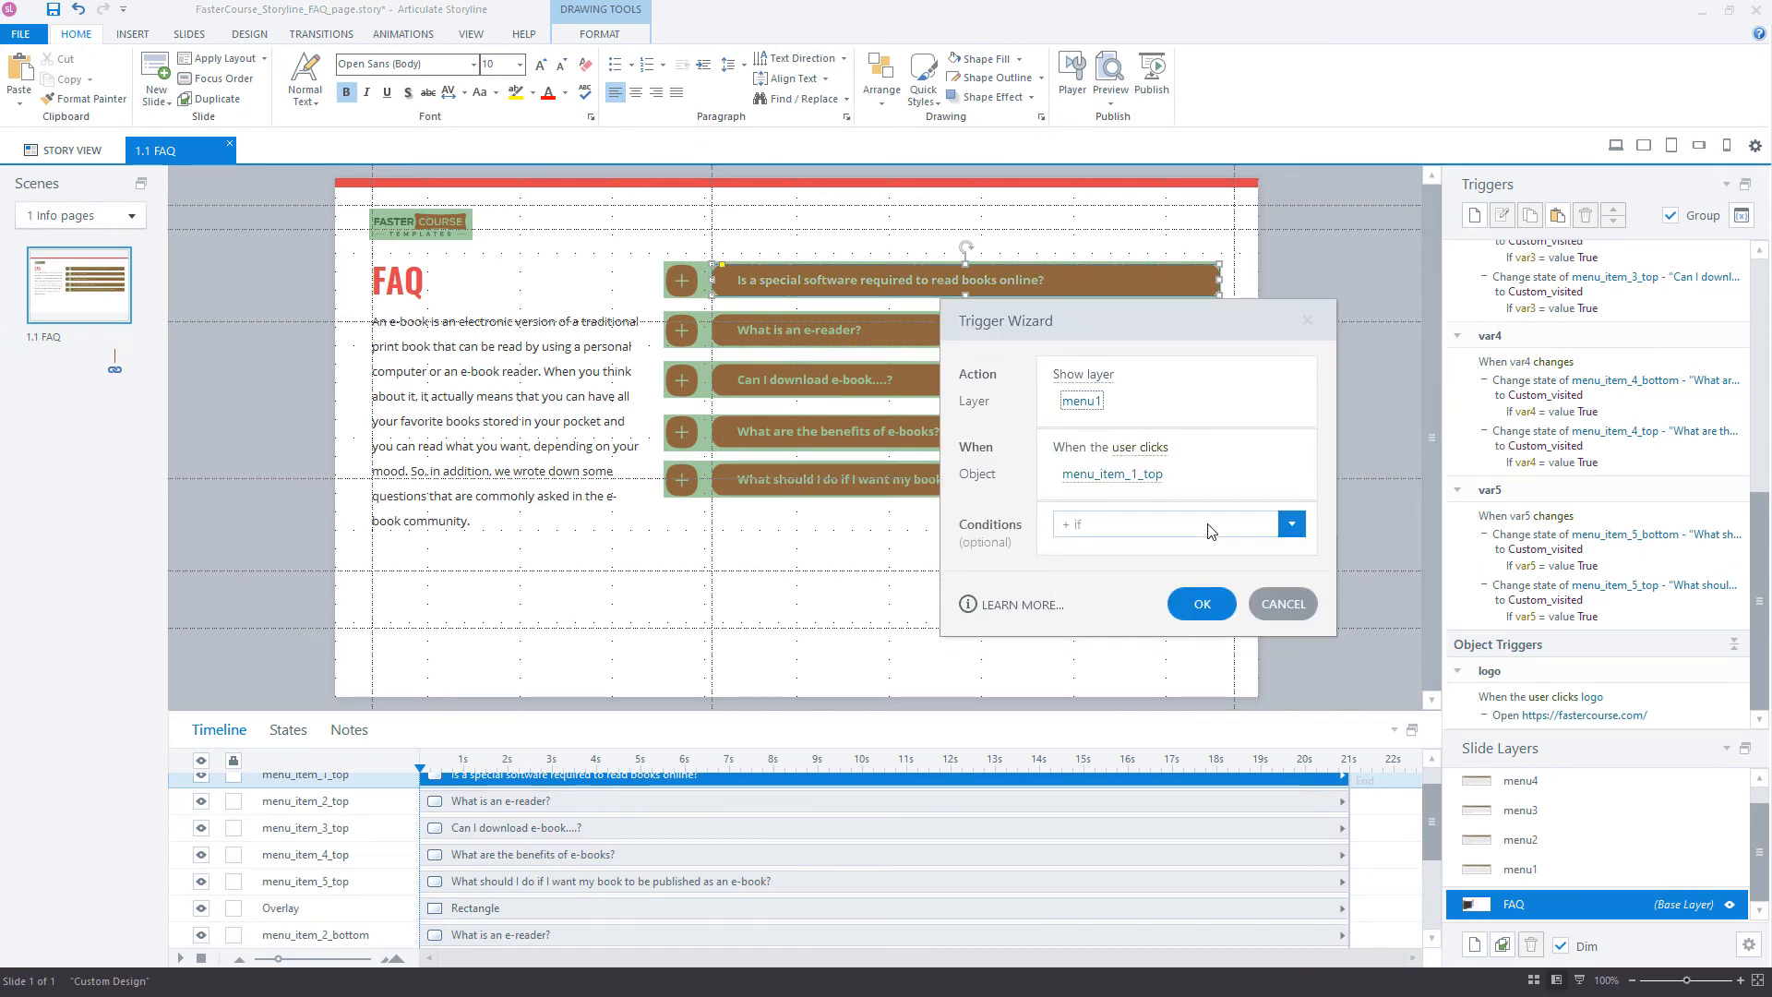
{"action": "left_click", "coordinate": [1202, 611]}
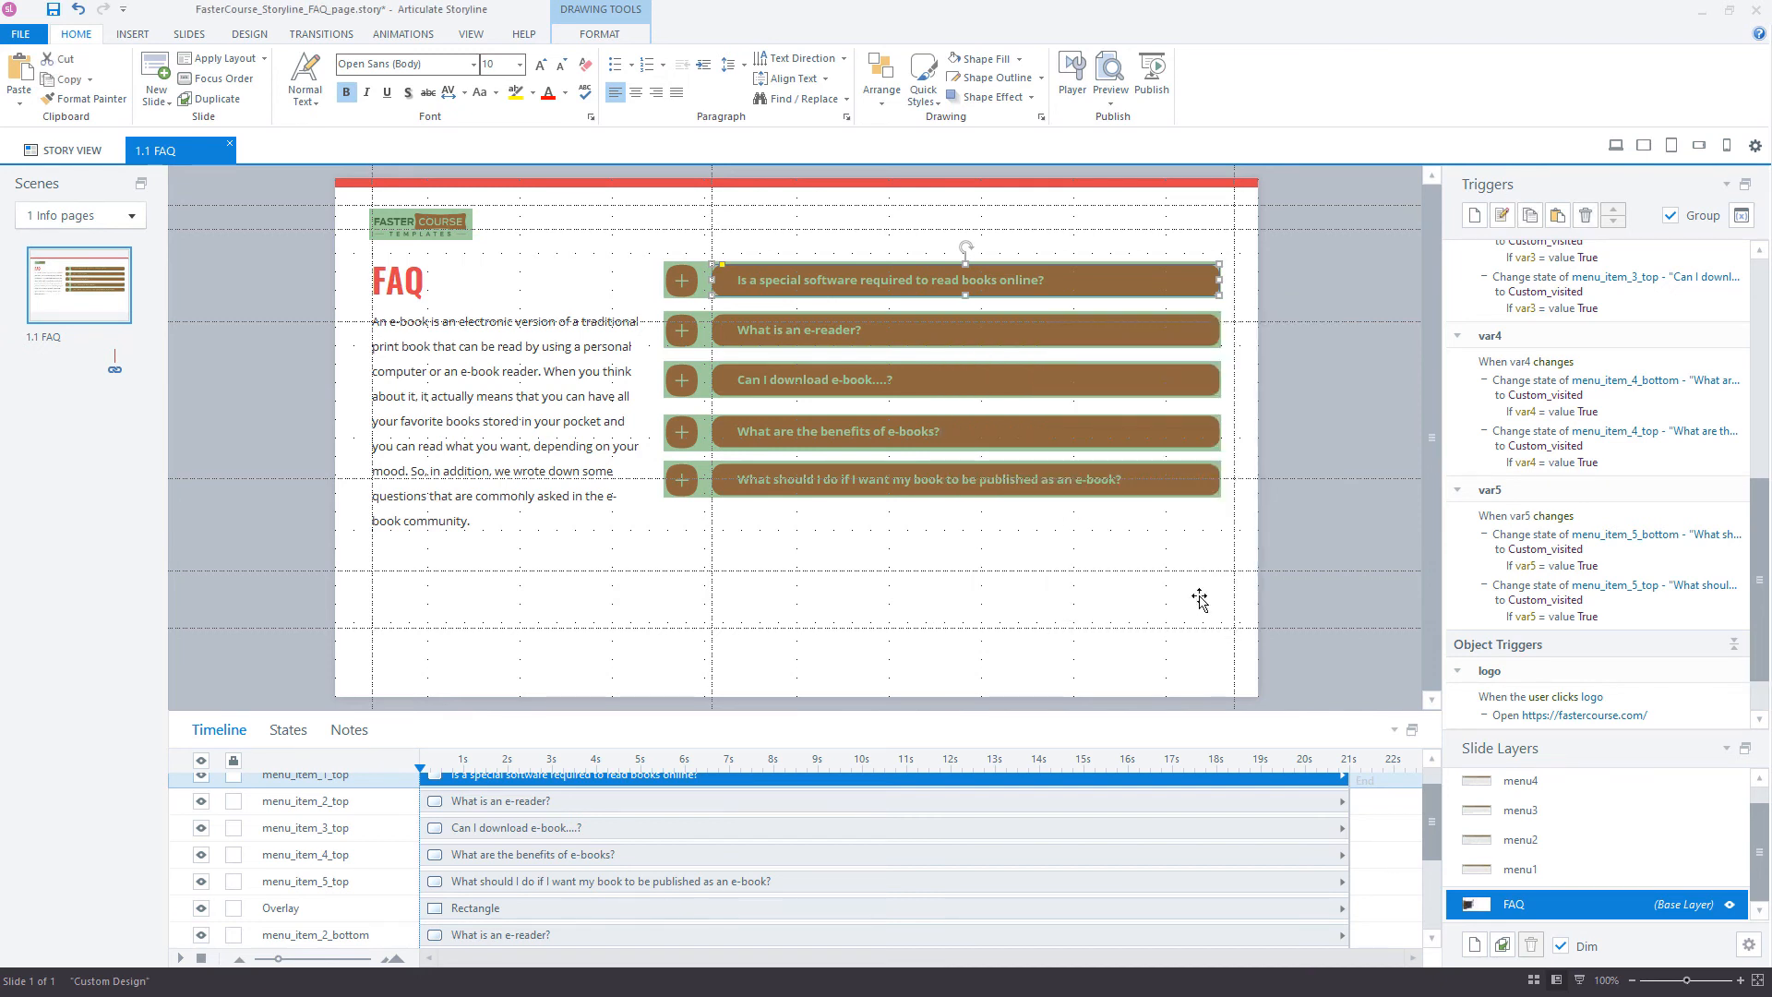
Step: Add a trigger on menu_item_2_top that shows the menu2 layer when the user clicks it
{"action": "left_click", "coordinate": [1086, 320]}
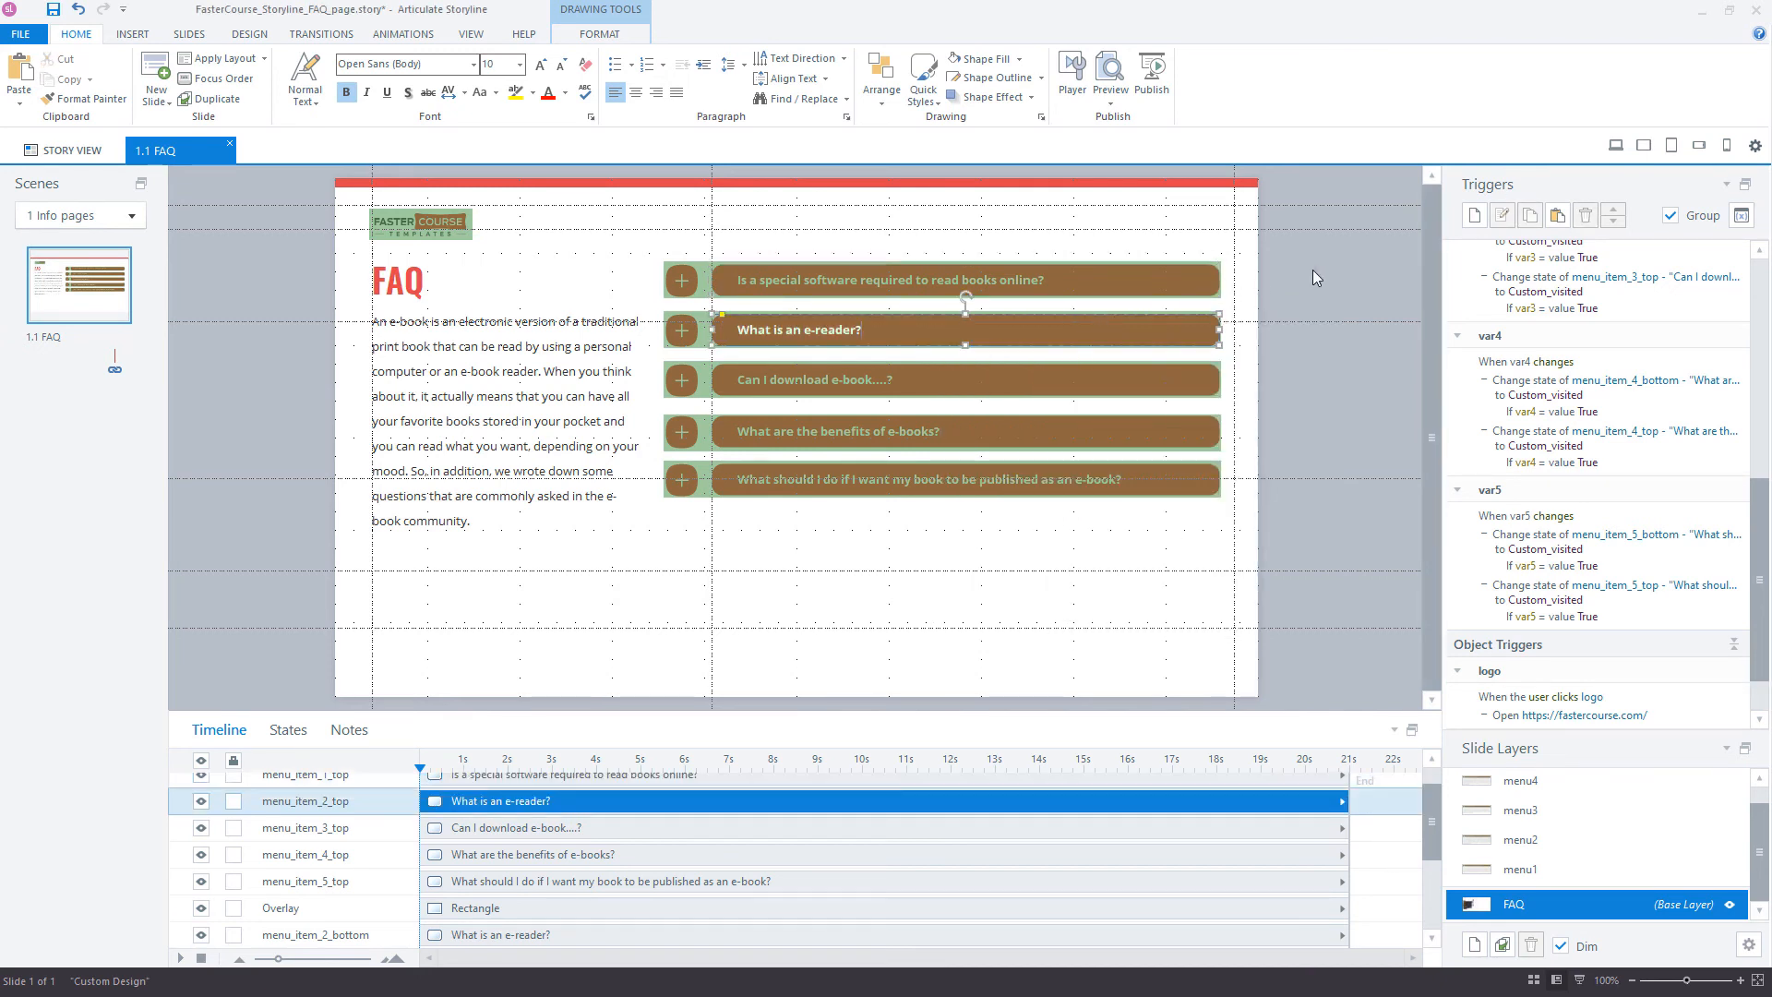
{"action": "left_click", "coordinate": [1474, 215]}
{"action": "left_click", "coordinate": [1289, 403]}
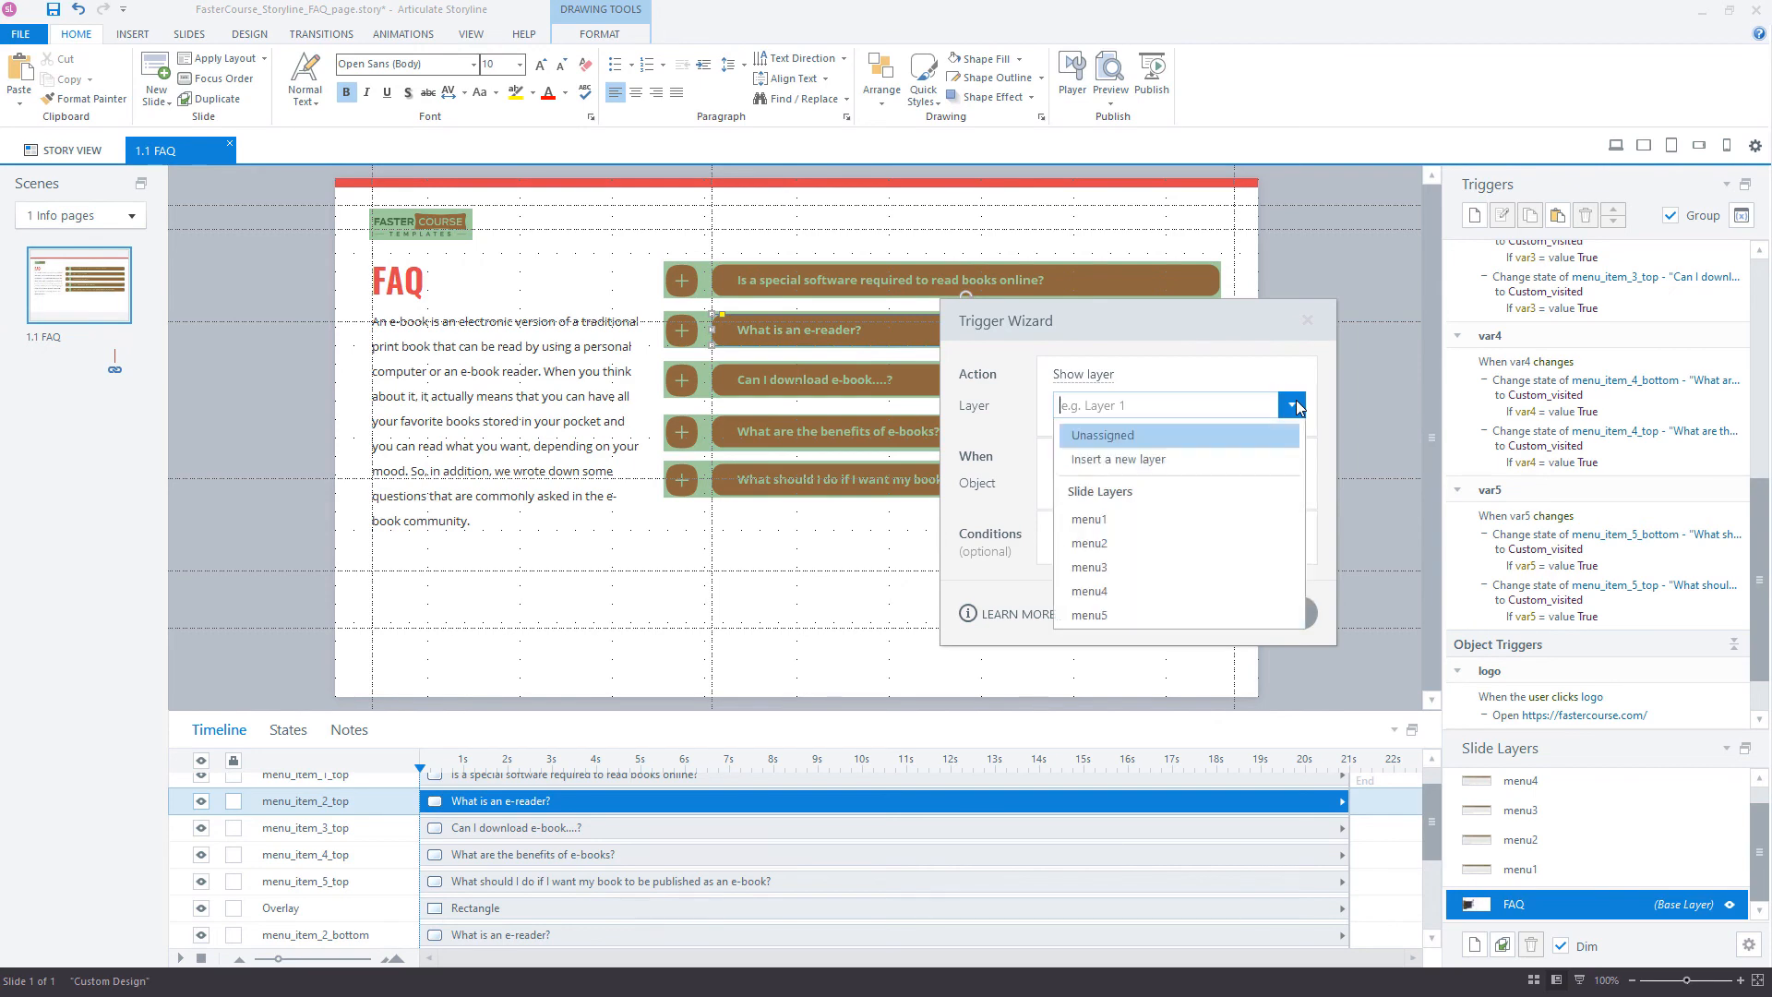
{"action": "left_click", "coordinate": [1230, 547]}
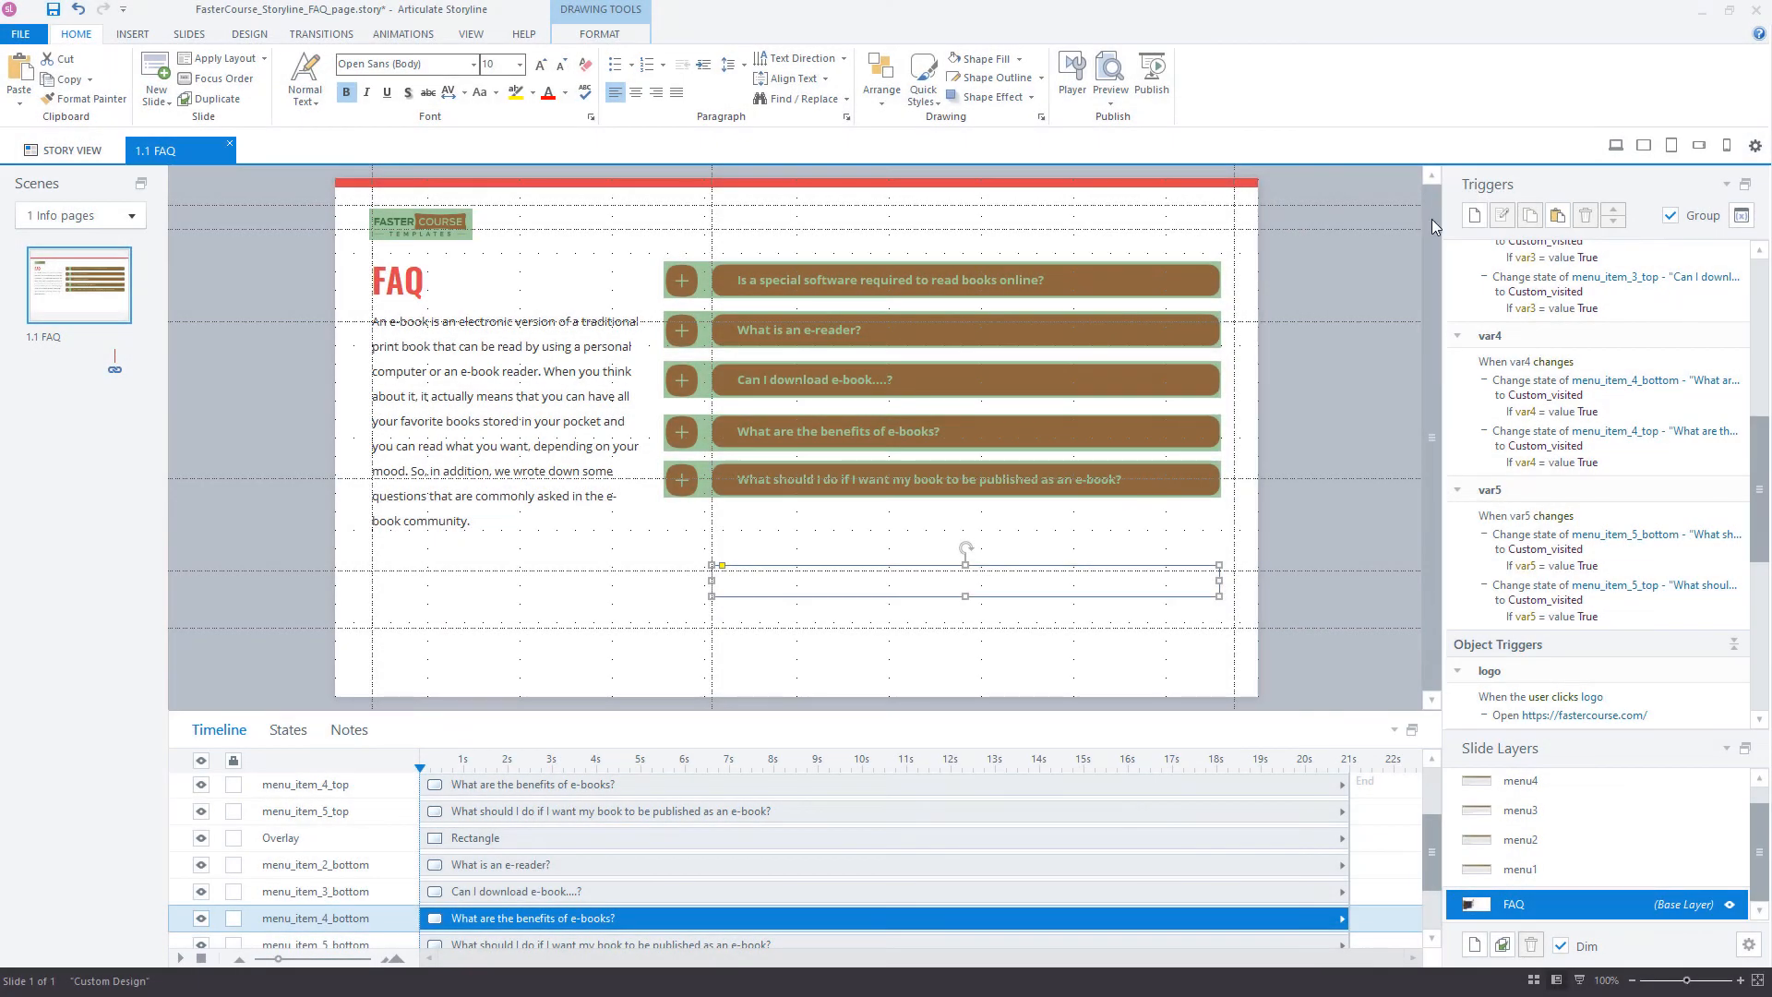
Step: Add a trigger on menu_item_4_bottom that shows the menu4 layer when the user clicks it
{"action": "left_click", "coordinate": [1474, 215]}
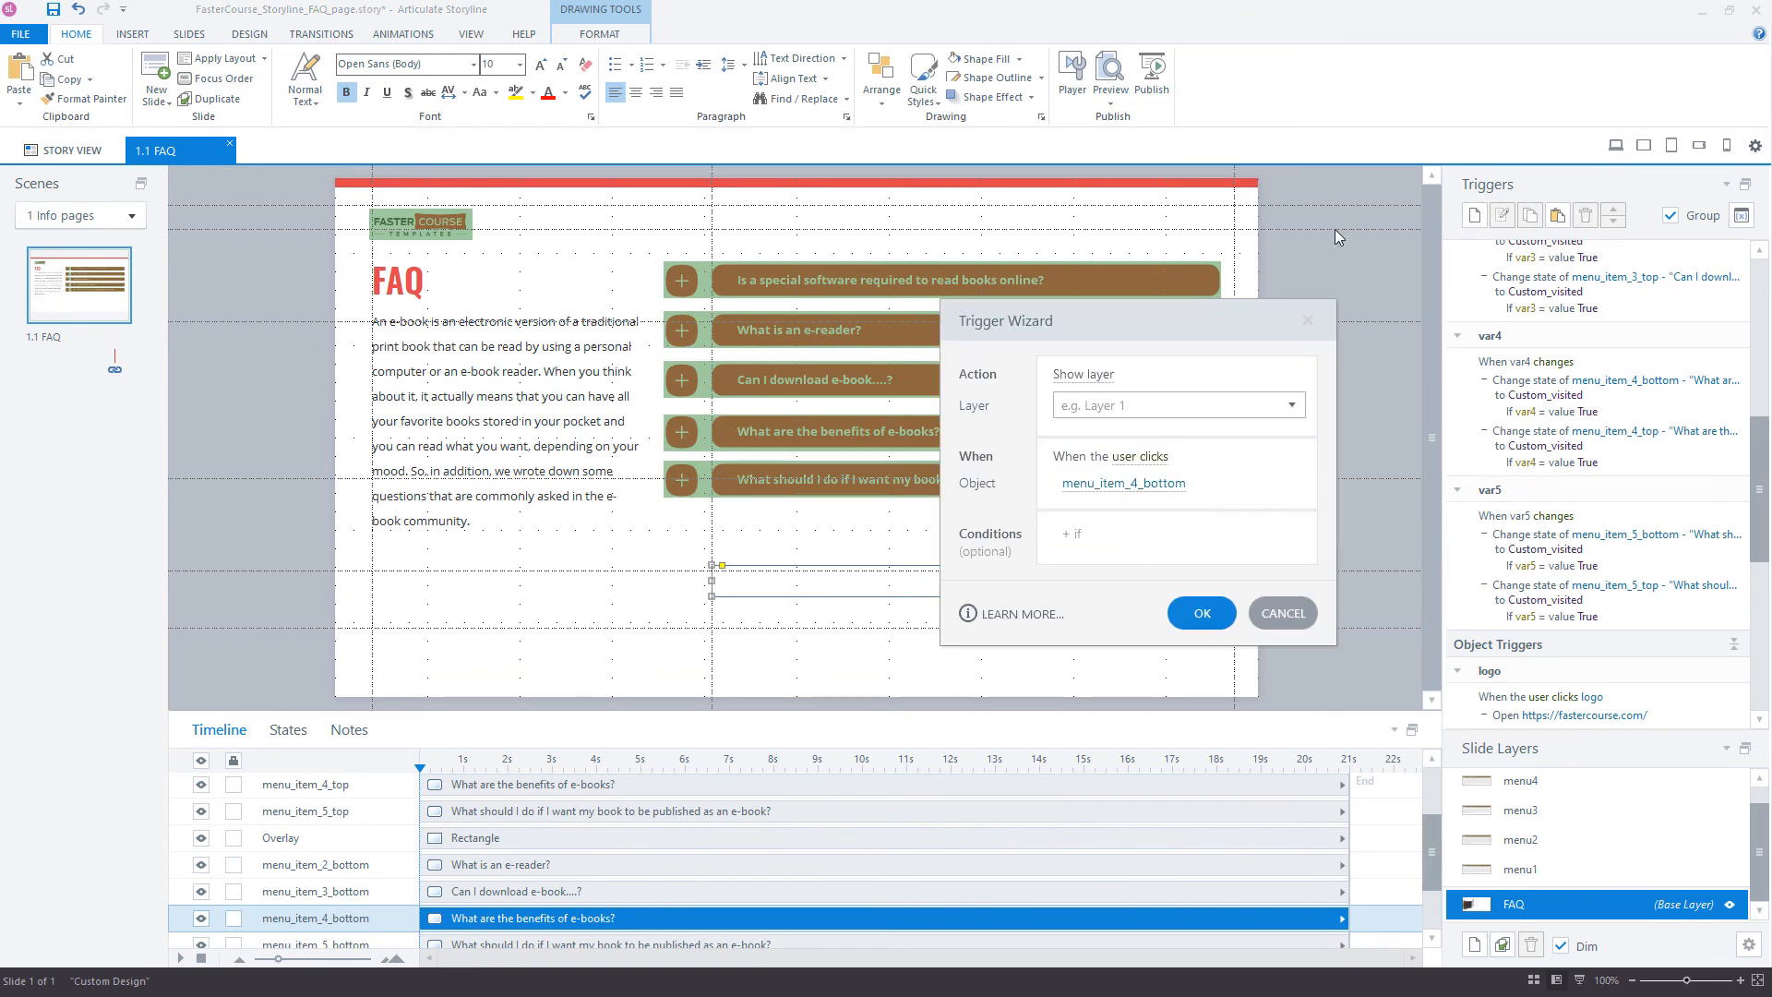
{"action": "left_click", "coordinate": [1291, 405]}
{"action": "left_click", "coordinate": [1190, 593]}
{"action": "left_click", "coordinate": [1196, 612]}
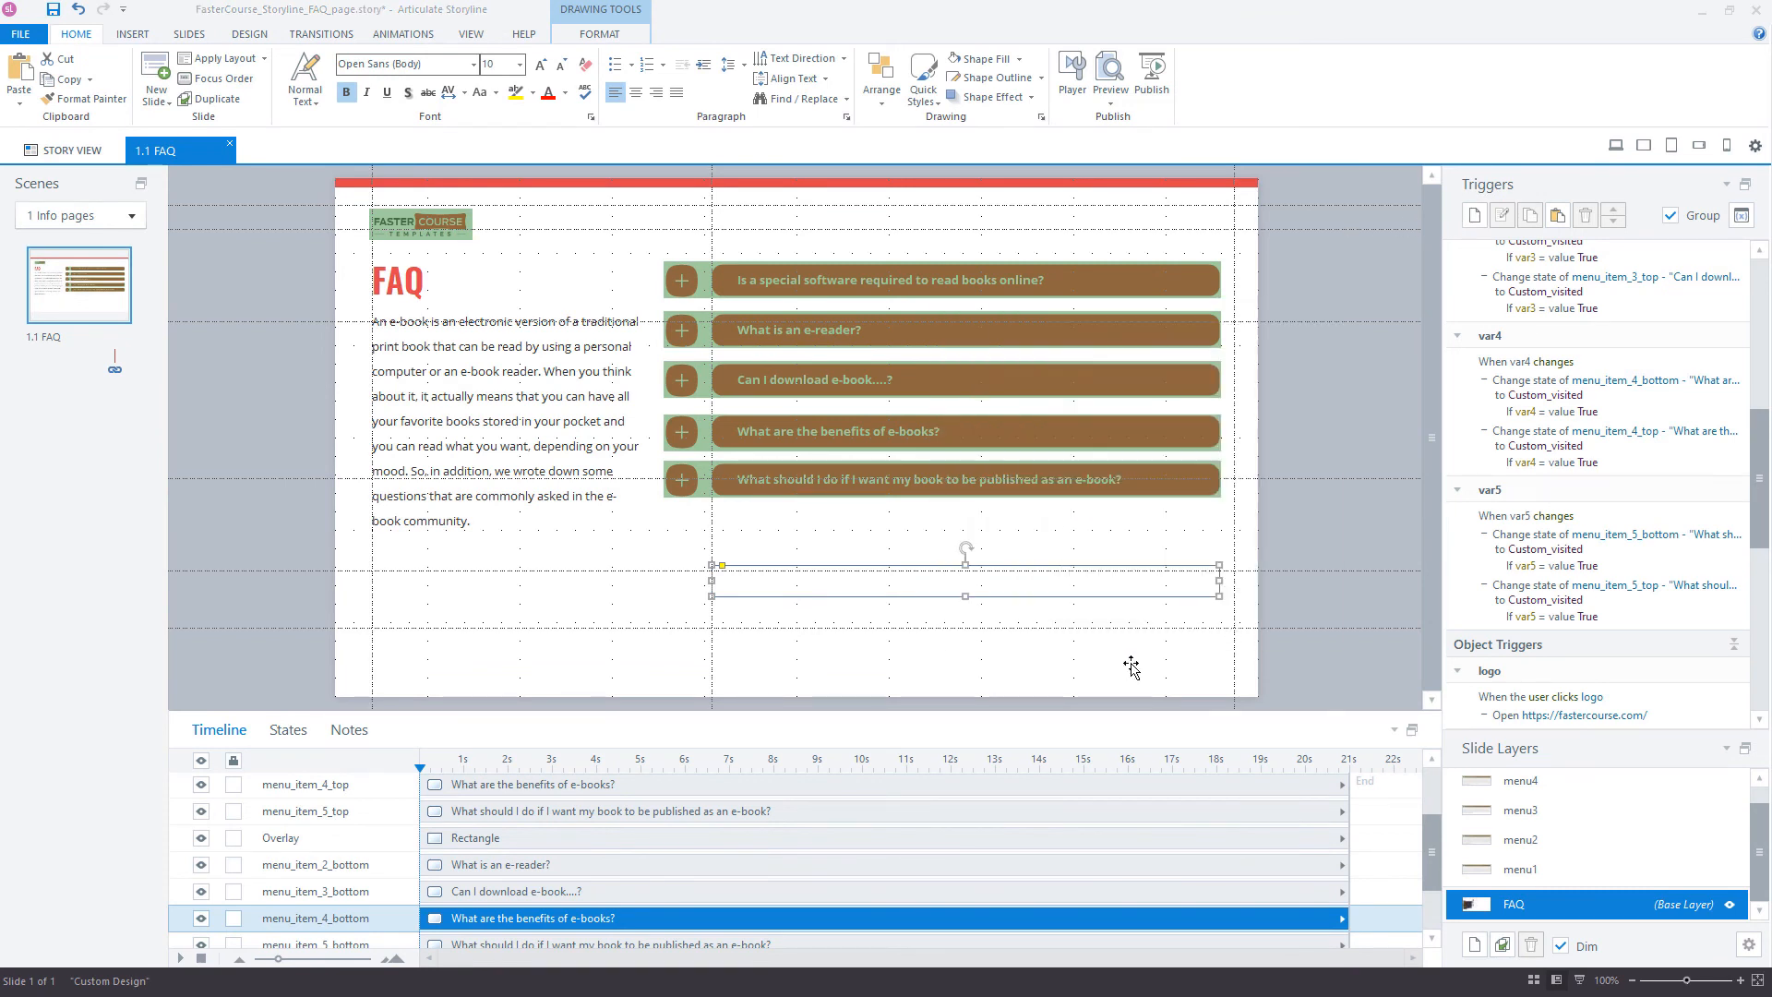
Step: Add a trigger on menu_item_5_bottom that shows the menu5 layer when the user clicks it, then deselect the object
{"action": "scroll", "coordinate": [836, 884], "scroll_direction": "down", "scroll_amount": 2}
{"action": "left_click", "coordinate": [835, 880]}
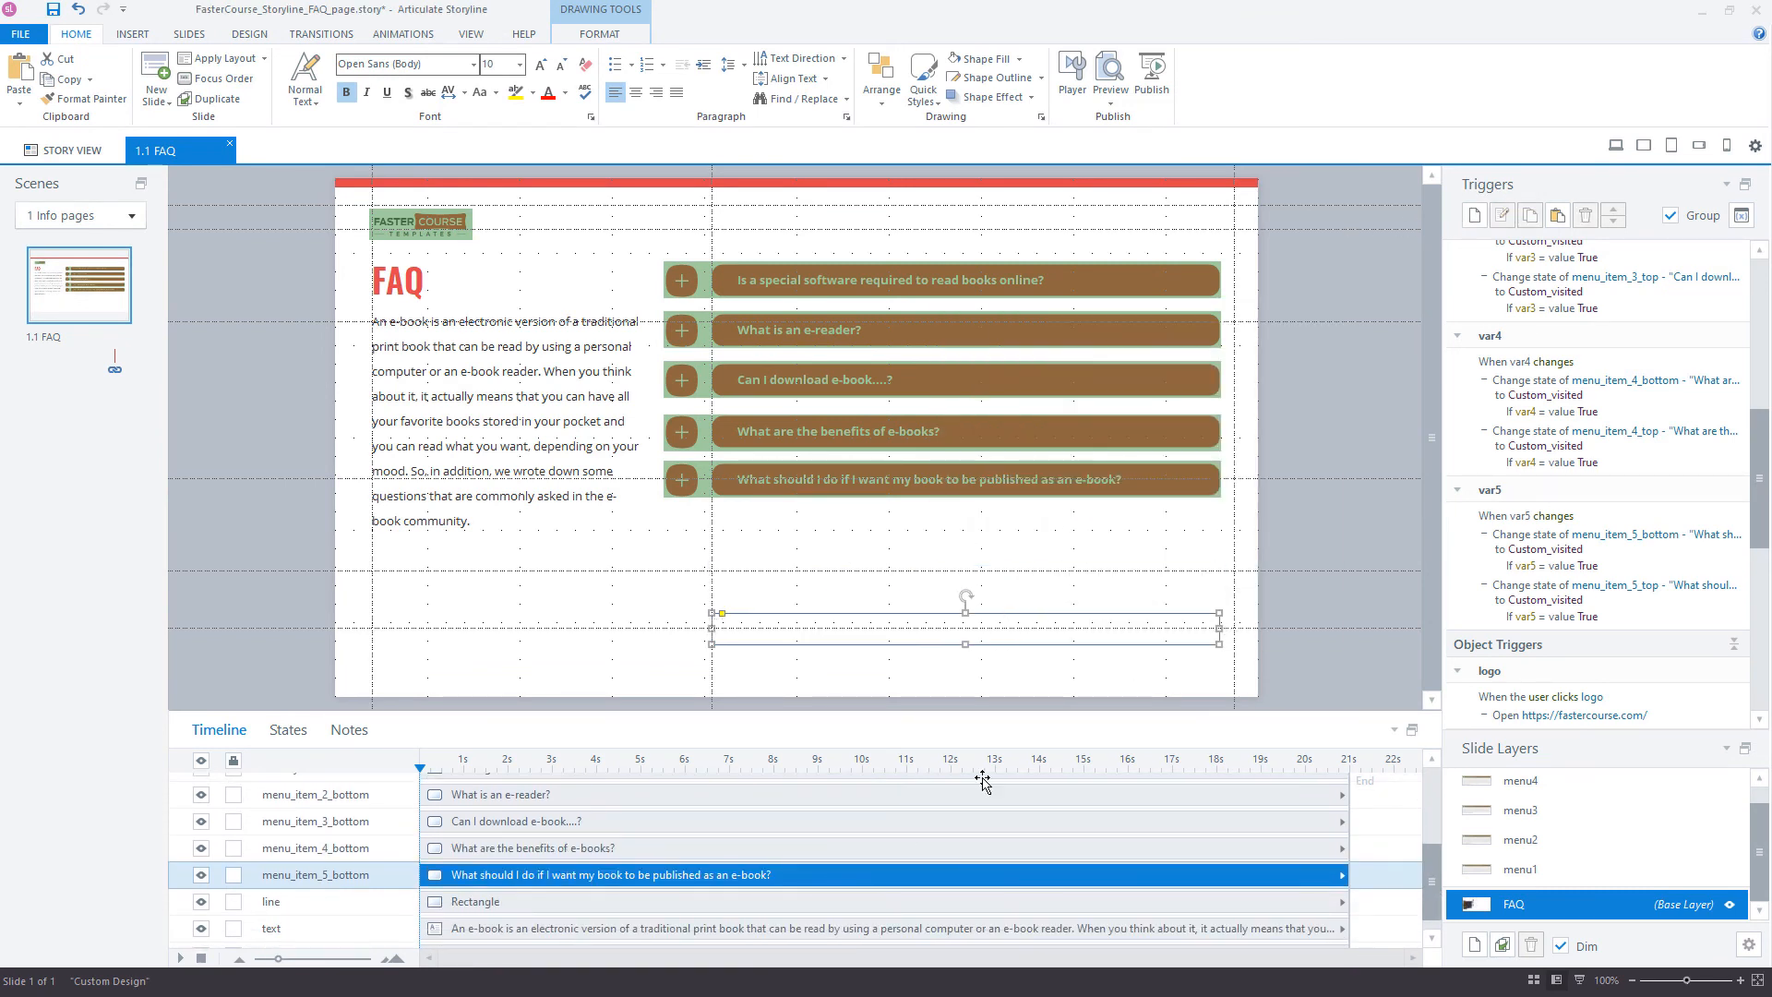
{"action": "left_click", "coordinate": [1476, 215]}
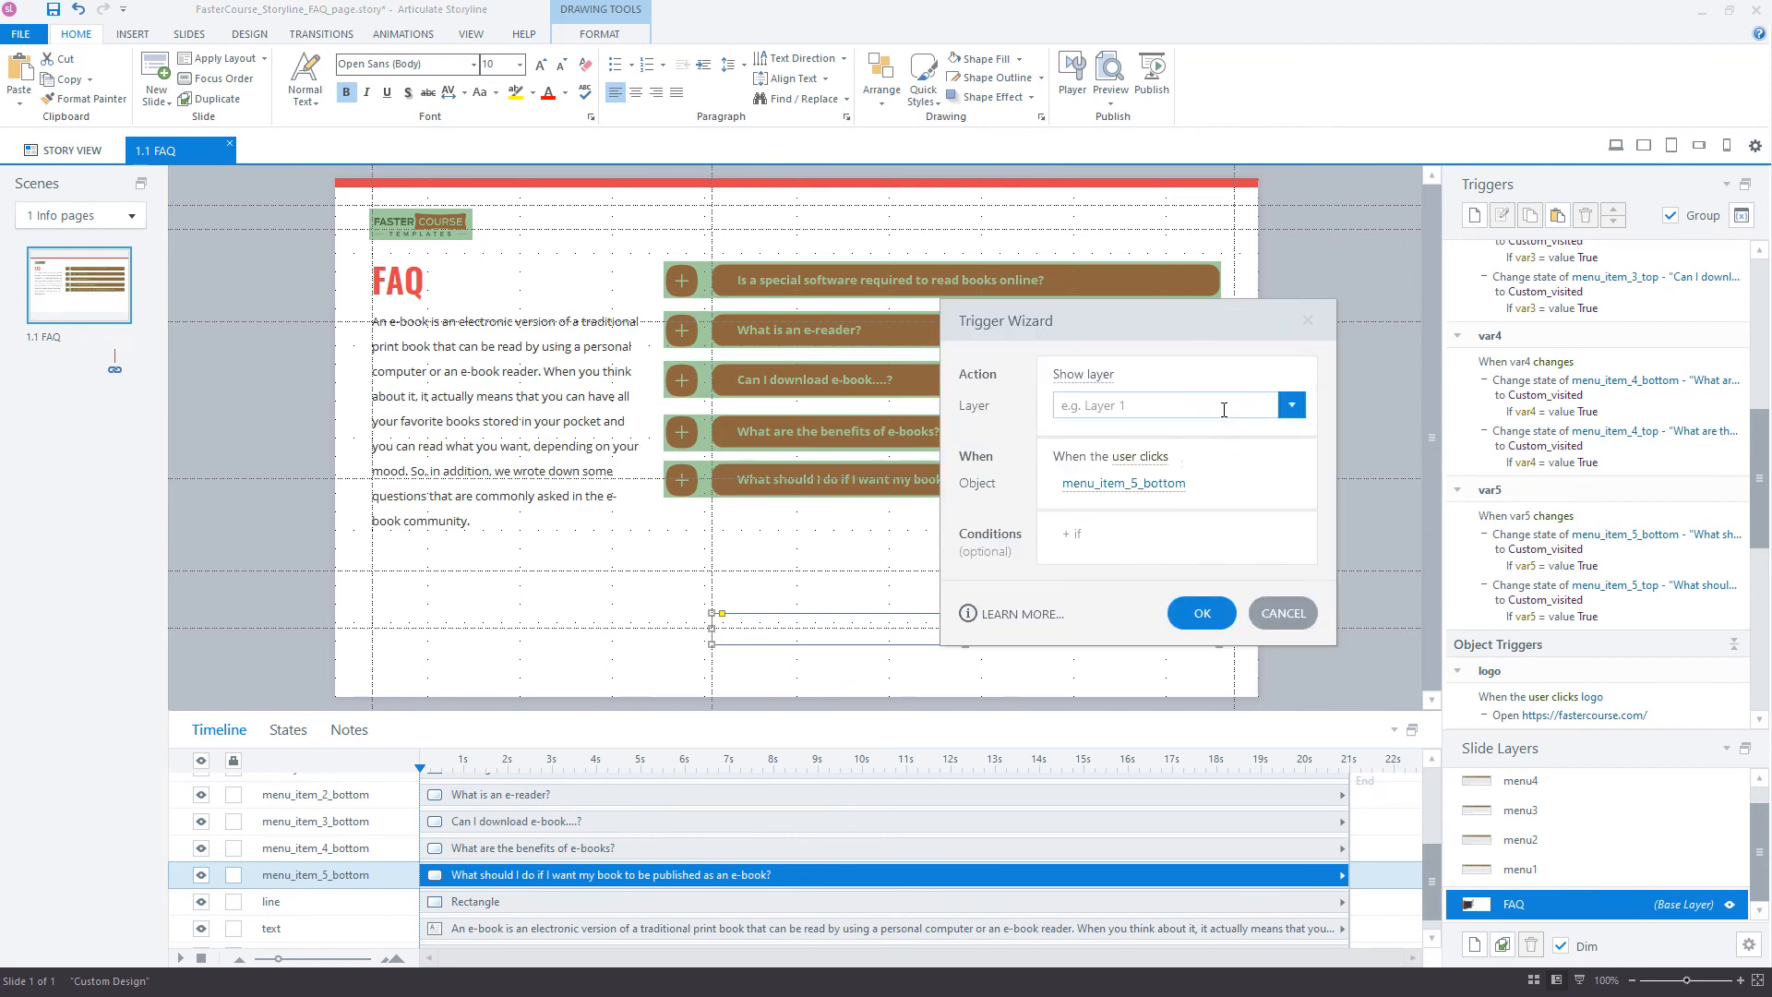
{"action": "left_click", "coordinate": [1292, 414]}
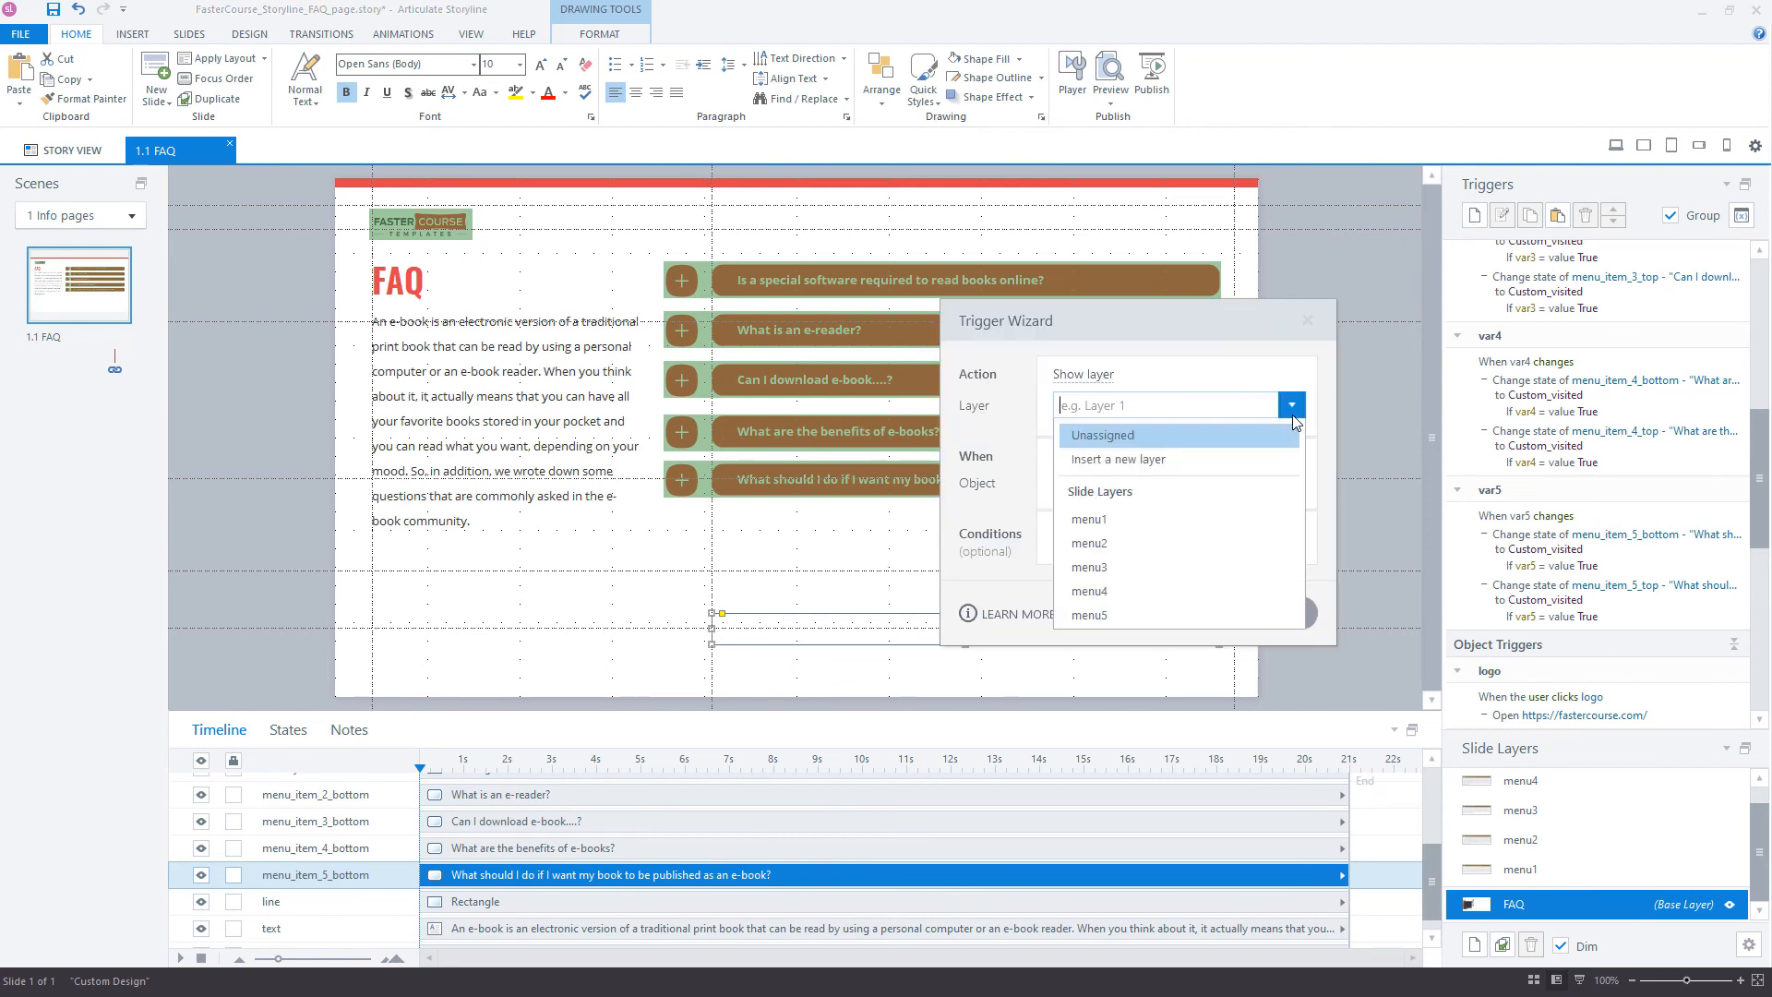
{"action": "left_click", "coordinate": [1209, 611]}
{"action": "left_click", "coordinate": [1202, 604]}
{"action": "left_click", "coordinate": [1343, 483]}
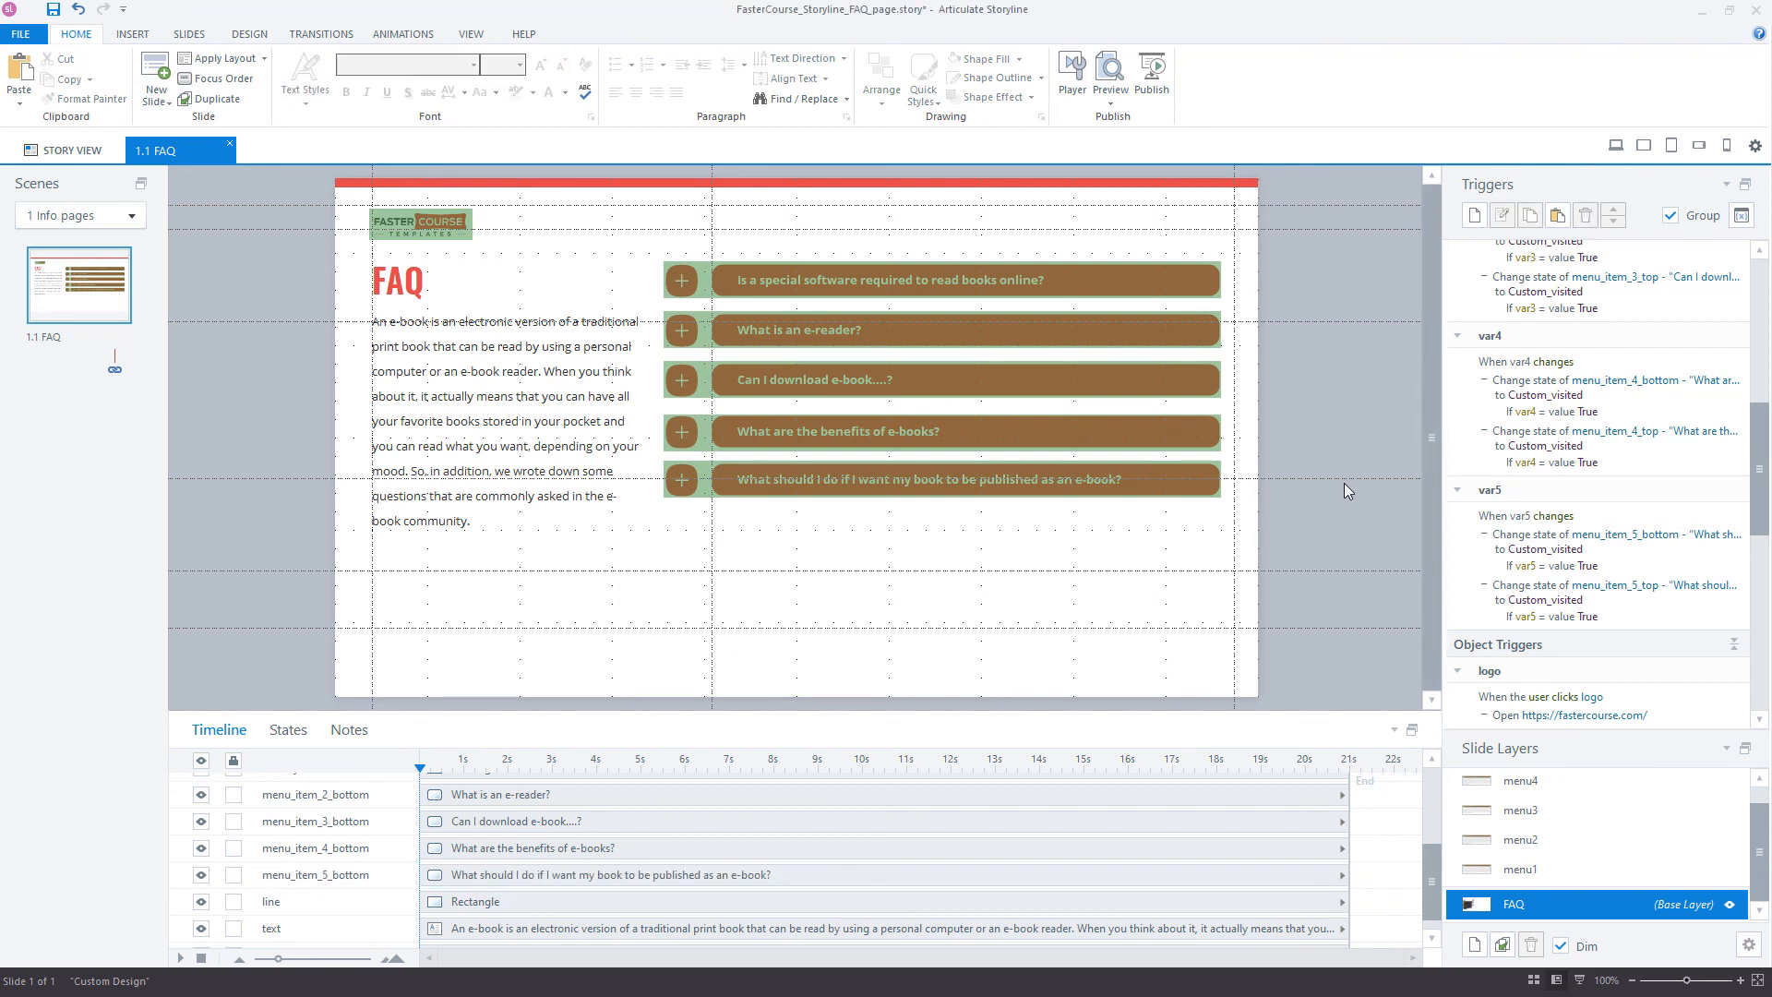
Step: Preview the FAQ slide and expand the first question, "Is a special software required to read books online?"
{"action": "key", "text": "ctrl+F12"}
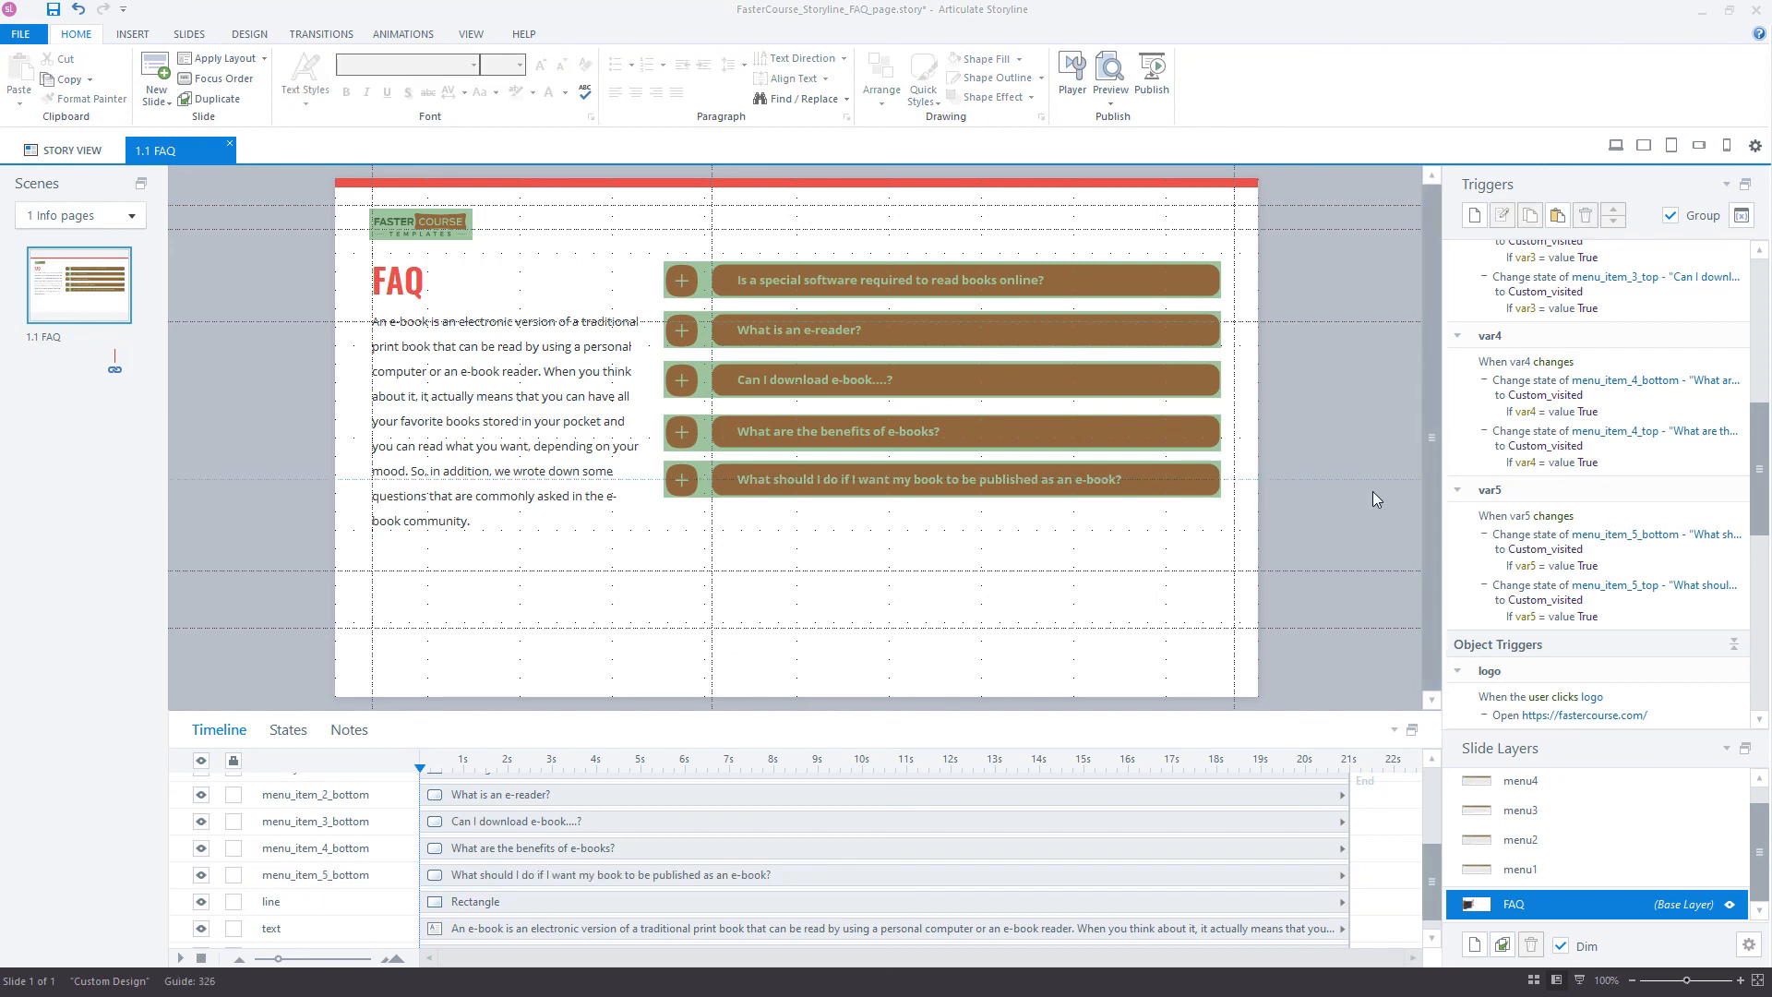
{"action": "left_click", "coordinate": [1112, 102]}
{"action": "left_click", "coordinate": [1128, 123]}
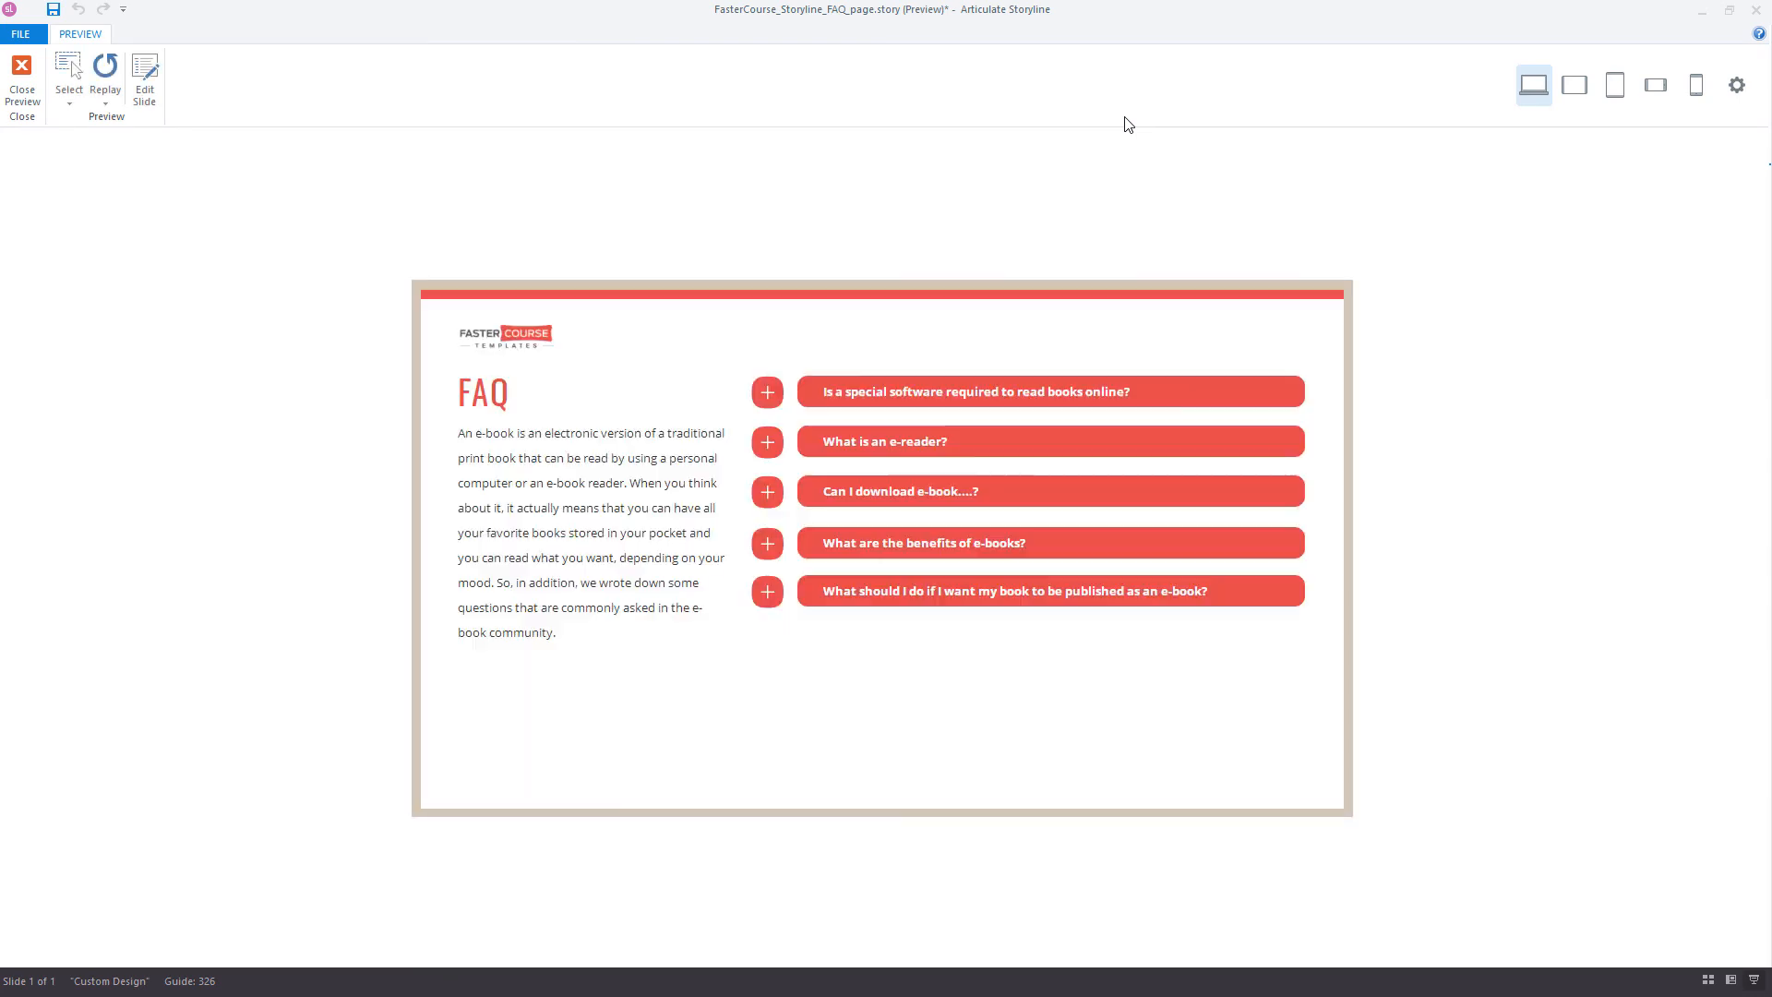
{"action": "left_click", "coordinate": [945, 394]}
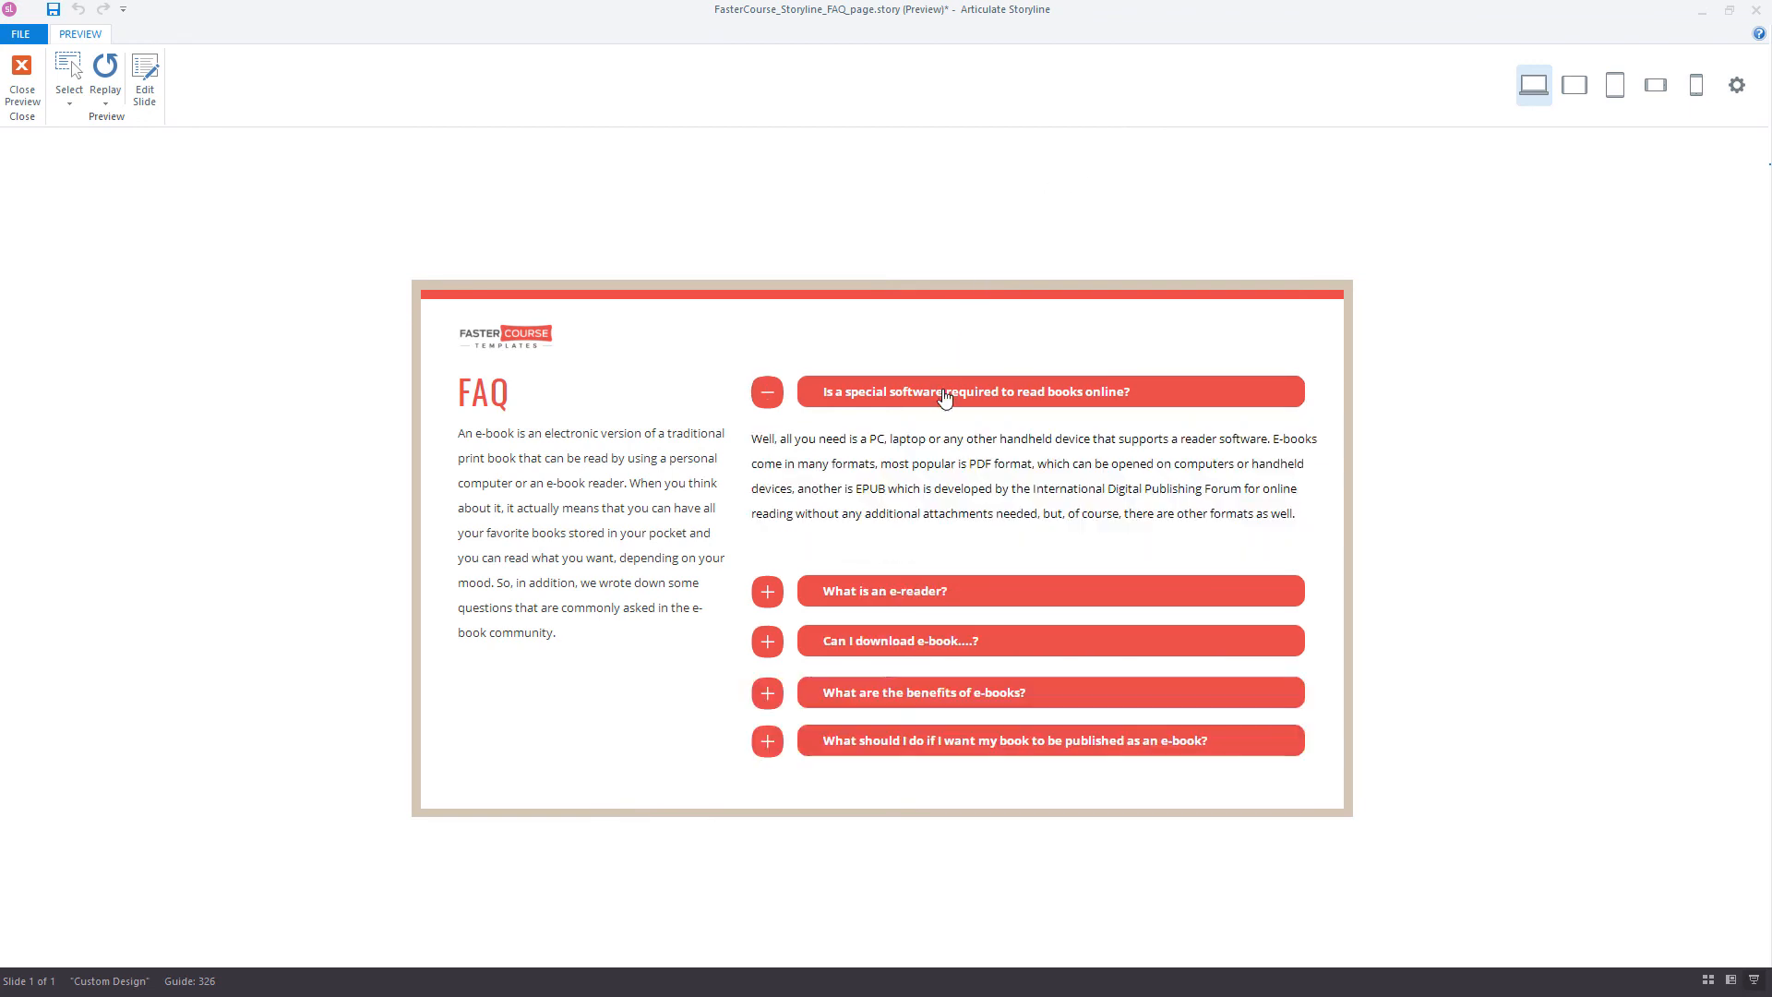